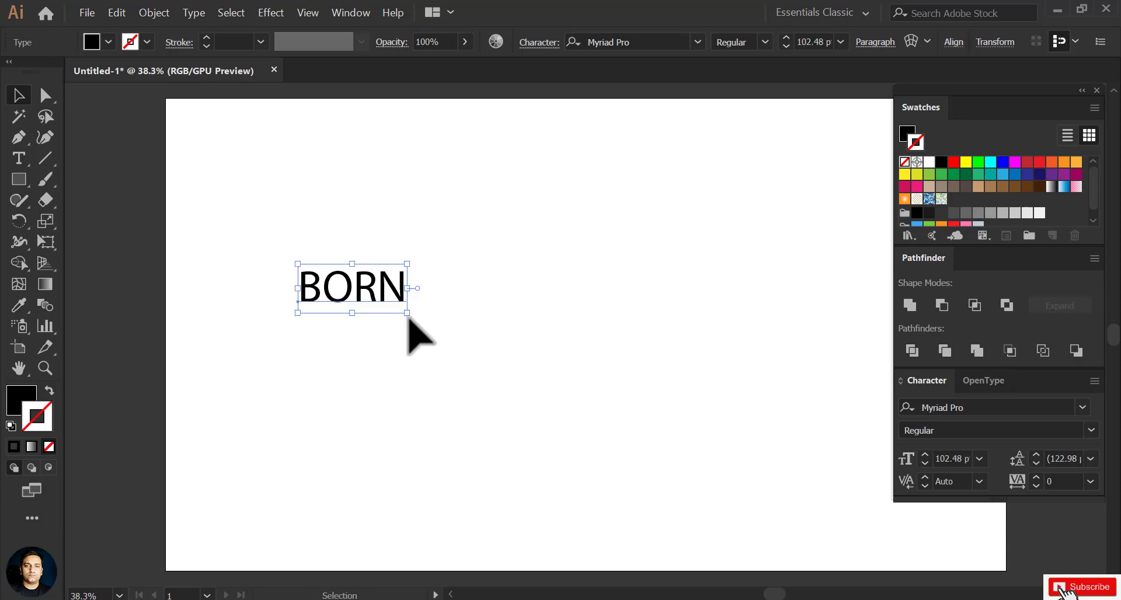
# Enlarge the BORN text and try Ostrich Sans Medium as its font.
pyautogui.moveTo(405, 310); pyautogui.dragTo(478, 346)
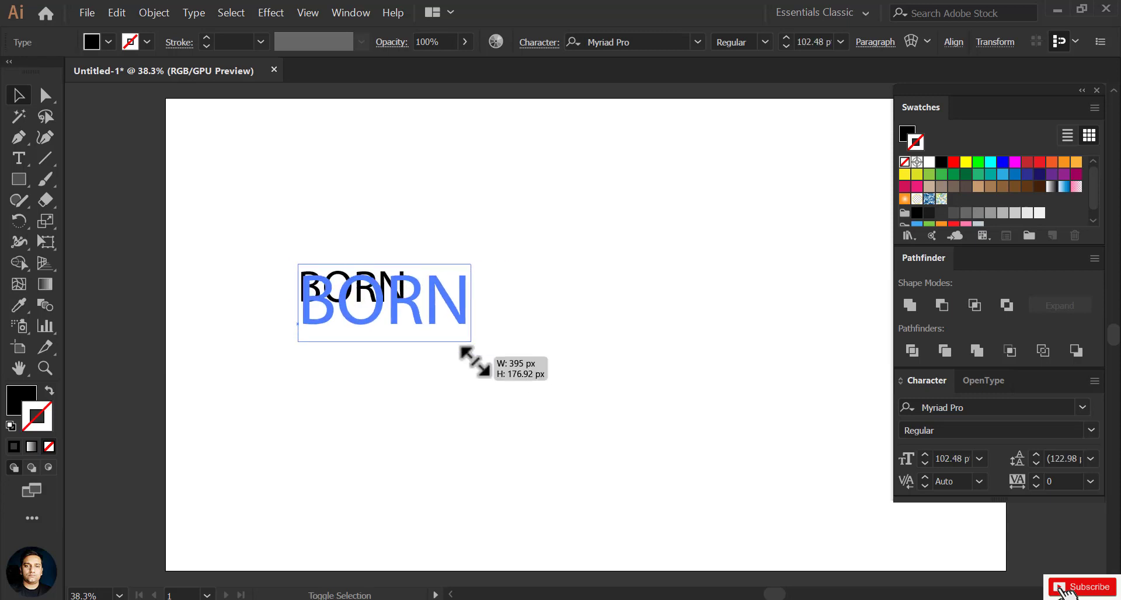
pyautogui.click(1083, 411)
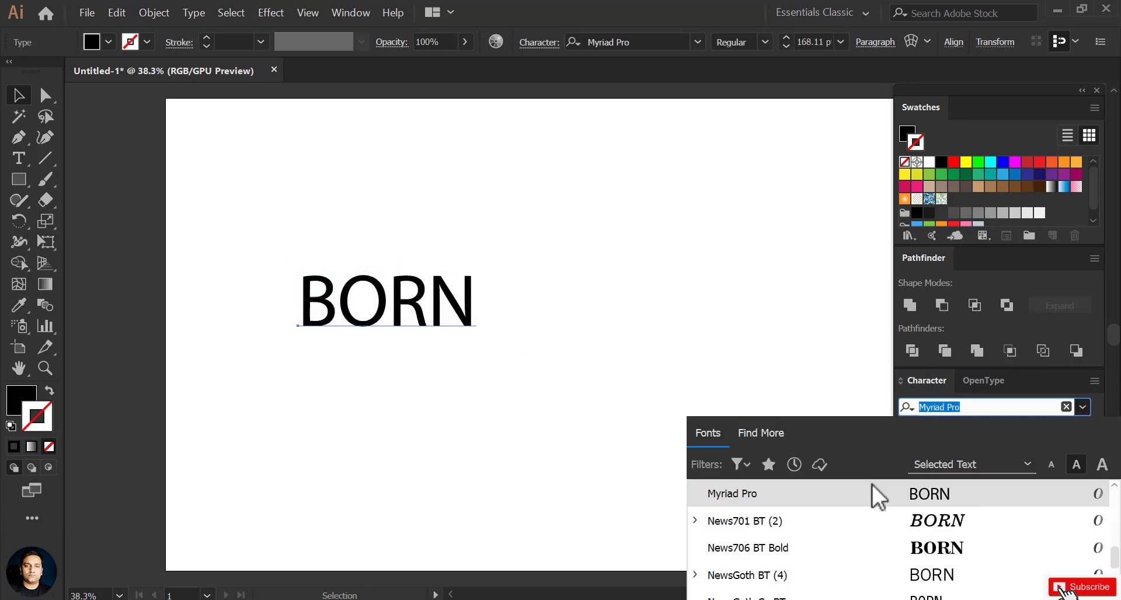
pyautogui.scroll(-5, 786, 538)
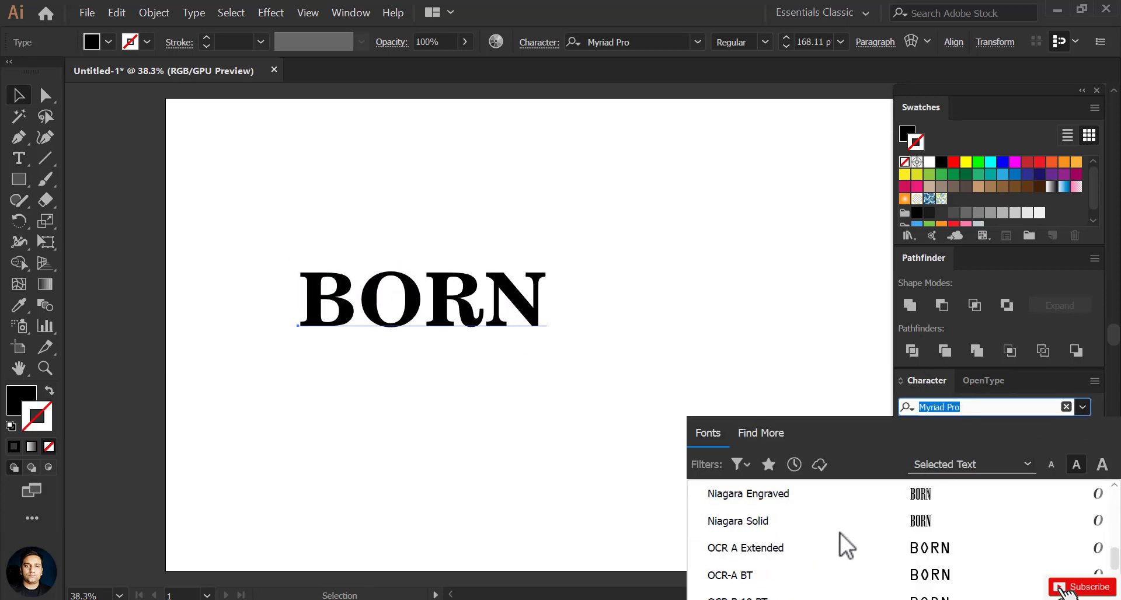
pyautogui.scroll(-2, 838, 543)
pyautogui.scroll(-2, 832, 578)
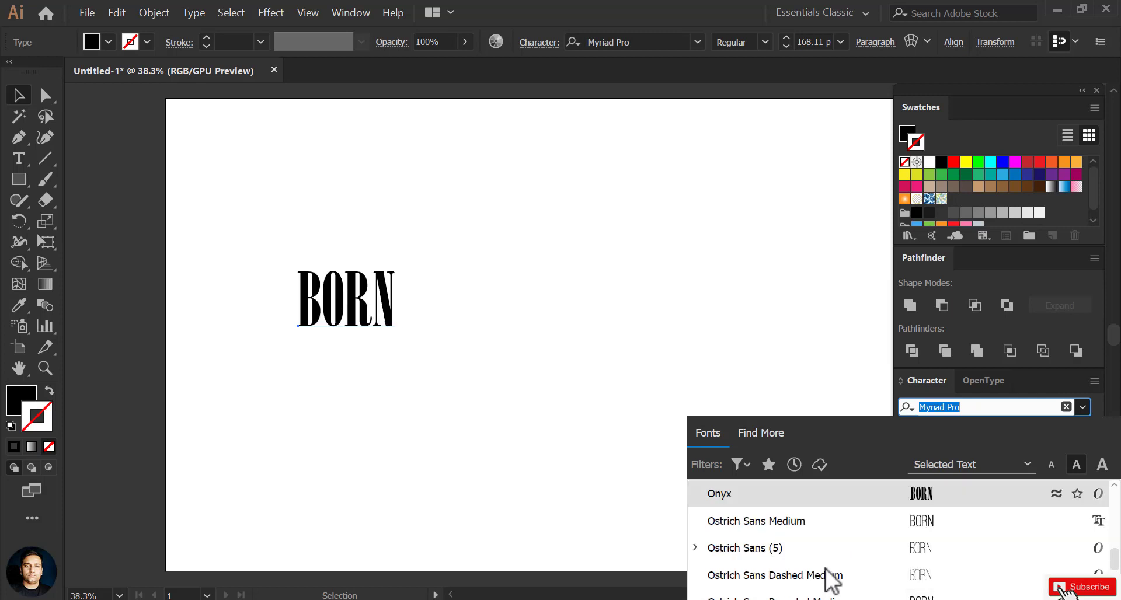
pyautogui.click(808, 523)
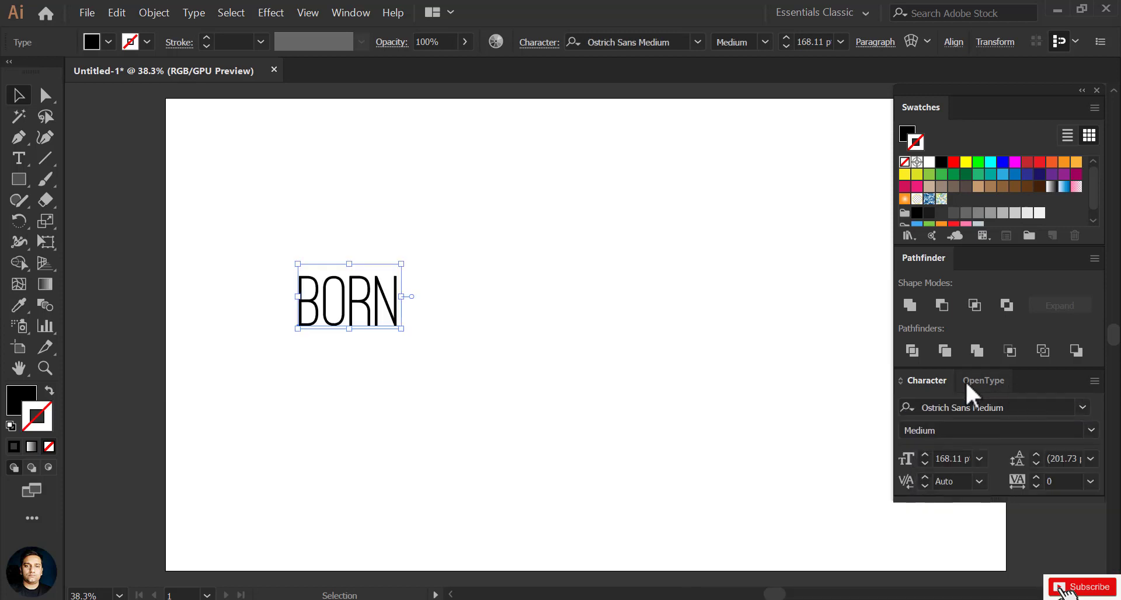
# Float the Character panel and set BORN in Abadi MT Condensed Extra Bold with tracking 25.
pyautogui.moveTo(934, 380)
pyautogui.mouseDown()
pyautogui.moveTo(645, 178)
pyautogui.moveTo(689, 107)
pyautogui.mouseUp()
pyautogui.click(842, 133)
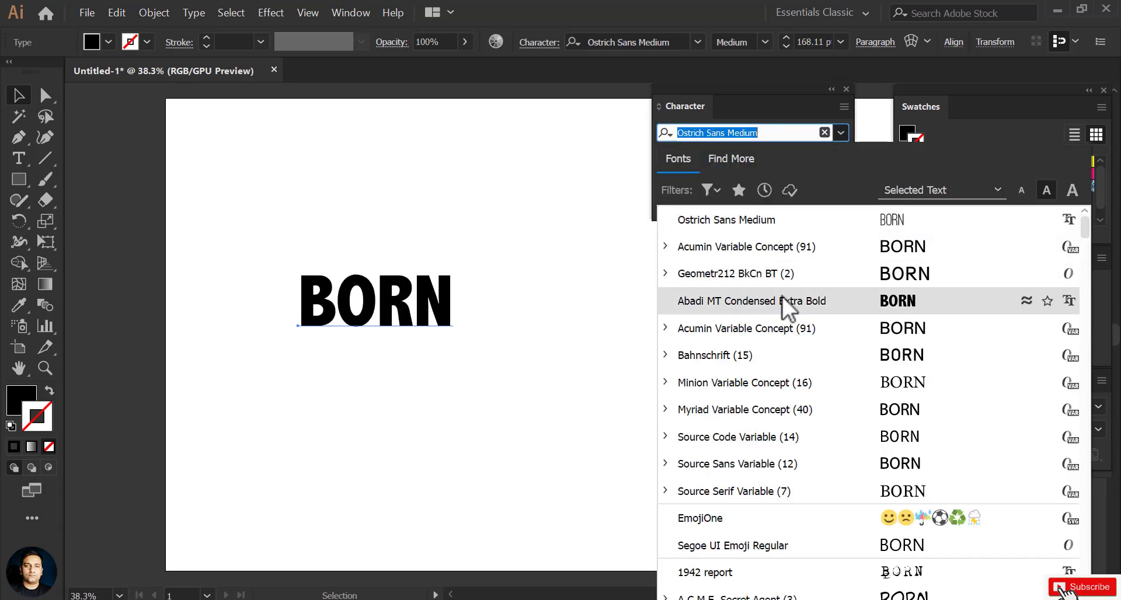
pyautogui.scroll(-1, 834, 396)
pyautogui.scroll(-2, 864, 415)
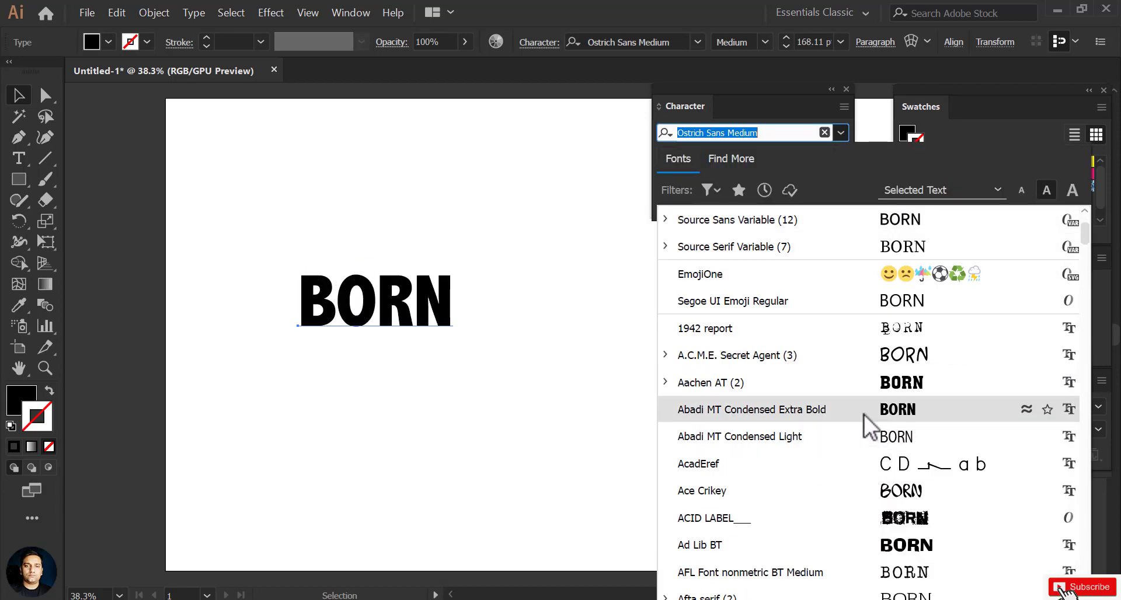
pyautogui.click(858, 410)
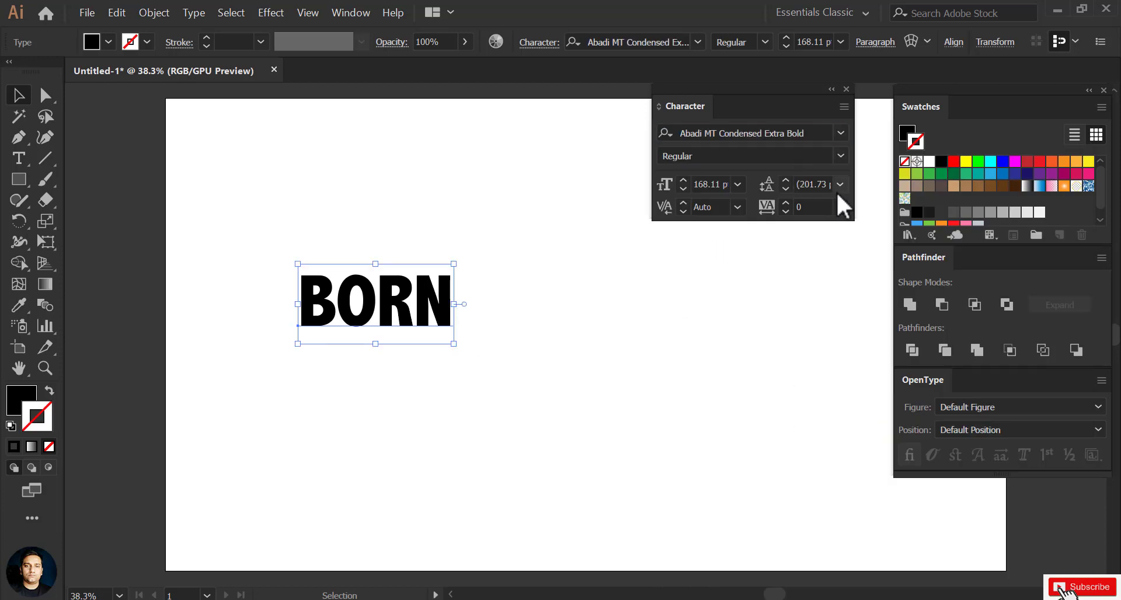
pyautogui.click(840, 207)
pyautogui.click(857, 408)
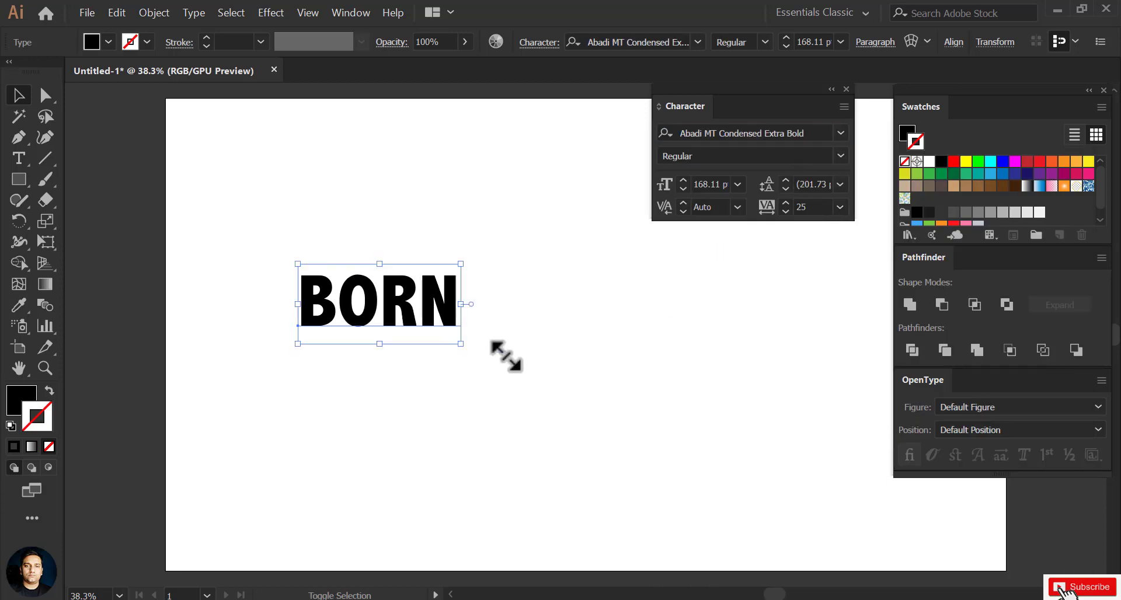
# Enlarge BORN to about 301 pt and add a copy retyped as TO, centred below it.
pyautogui.moveTo(505, 356); pyautogui.dragTo(636, 420)
pyautogui.moveTo(612, 312); pyautogui.dragTo(645, 263)
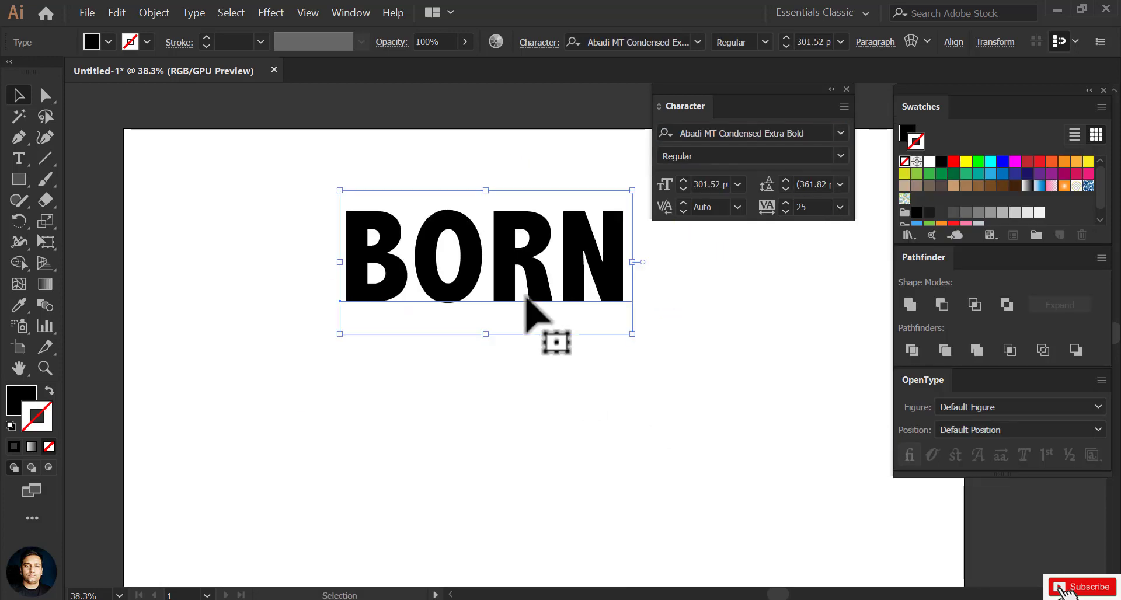
pyautogui.hotkey('ctrl', '-')
pyautogui.moveTo(550, 309)
pyautogui.mouseDown()
pyautogui.moveTo(538, 280)
pyautogui.moveTo(488, 379)
pyautogui.moveTo(451, 376)
pyautogui.mouseUp()
pyautogui.hotkey('ctrl', 'shift', 'a')
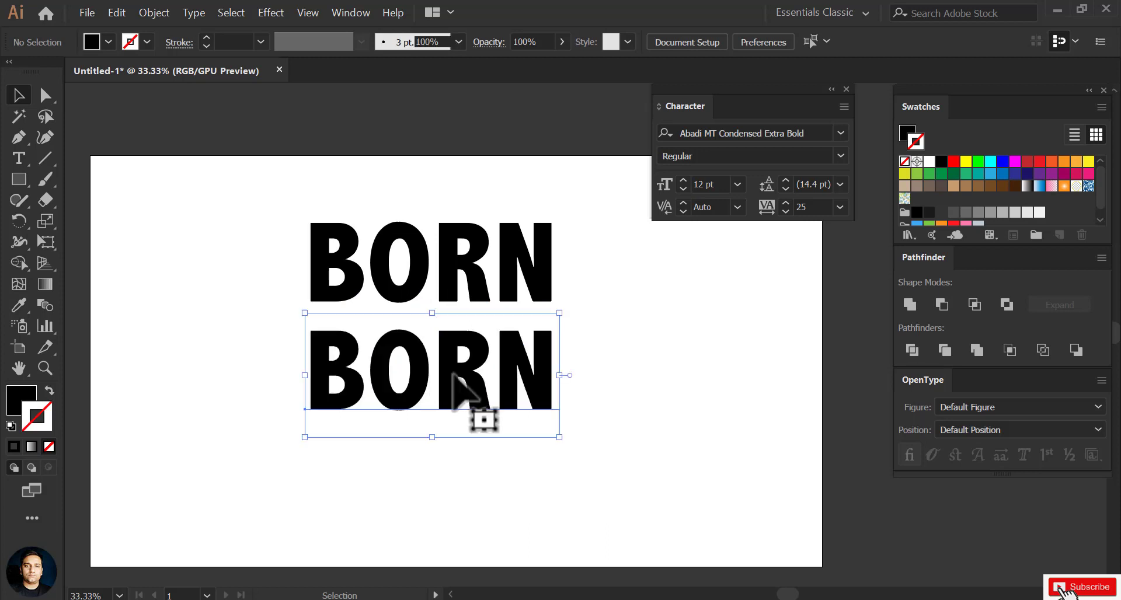
pyautogui.doubleClick(458, 356)
pyautogui.write('TO')
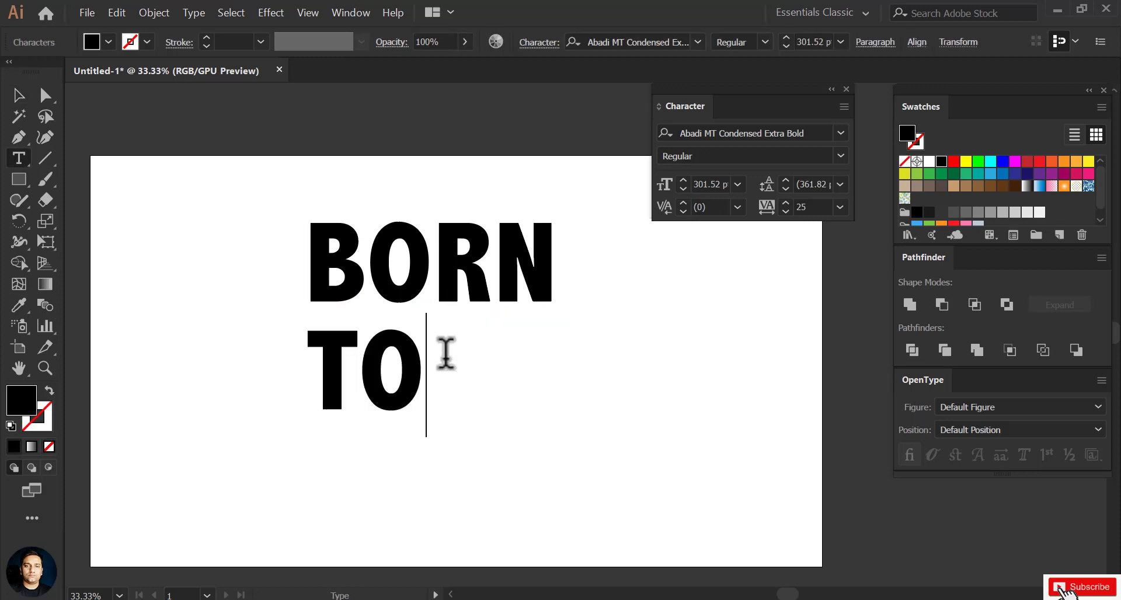
pyautogui.click(19, 95)
pyautogui.moveTo(375, 375); pyautogui.dragTo(483, 328)
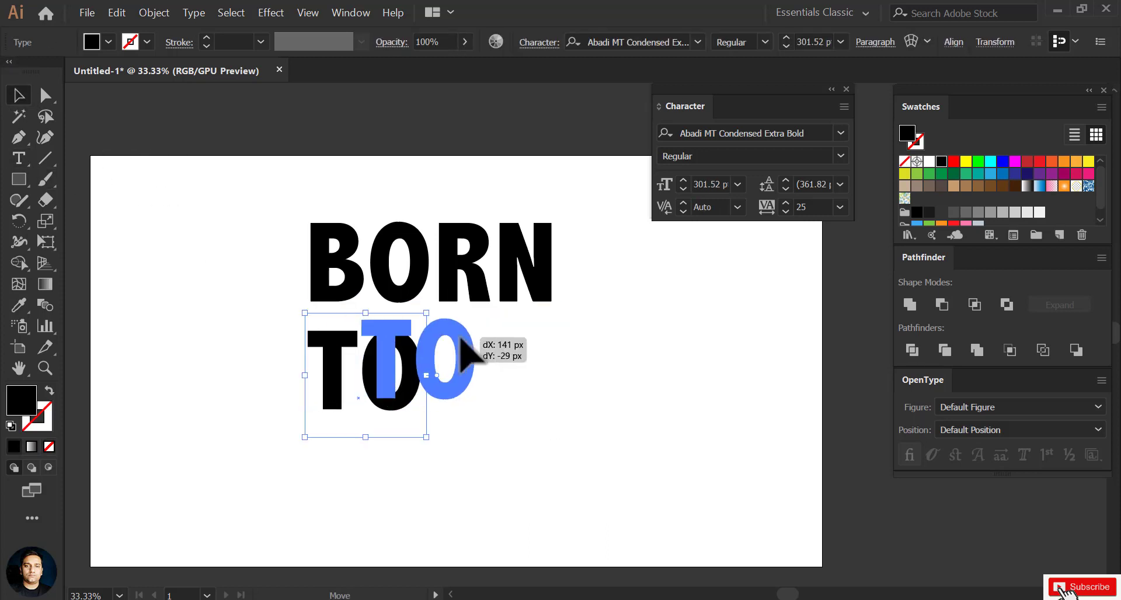
# Duplicate TO below itself, retype the copy as WIN, and select all three lines.
pyautogui.click(492, 501)
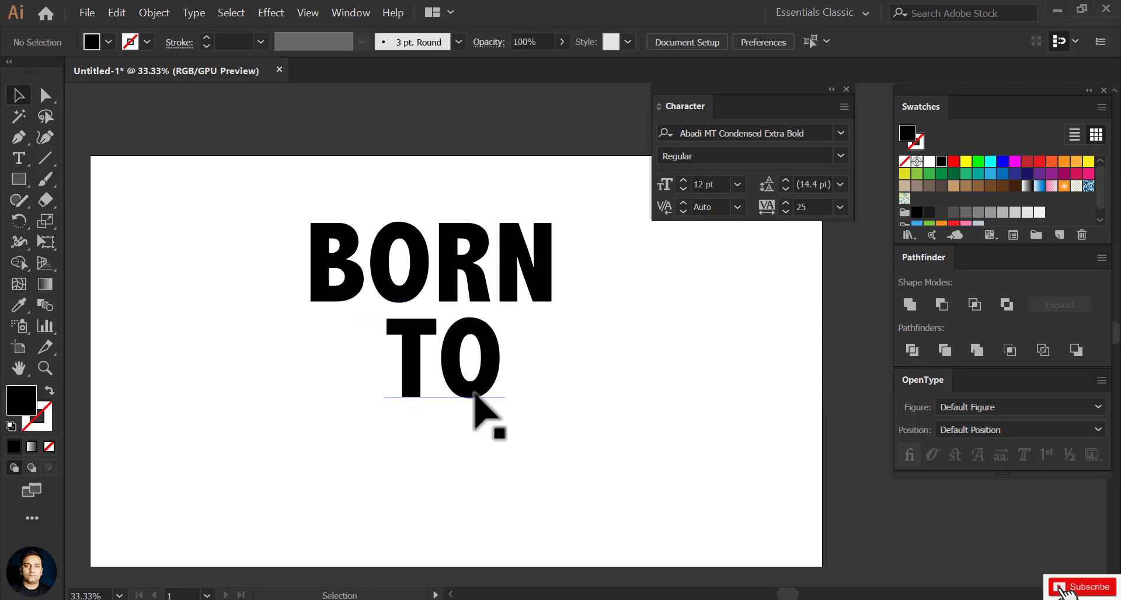
pyautogui.moveTo(483, 419); pyautogui.dragTo(480, 525)
pyautogui.doubleClick(452, 481)
pyautogui.write('W')
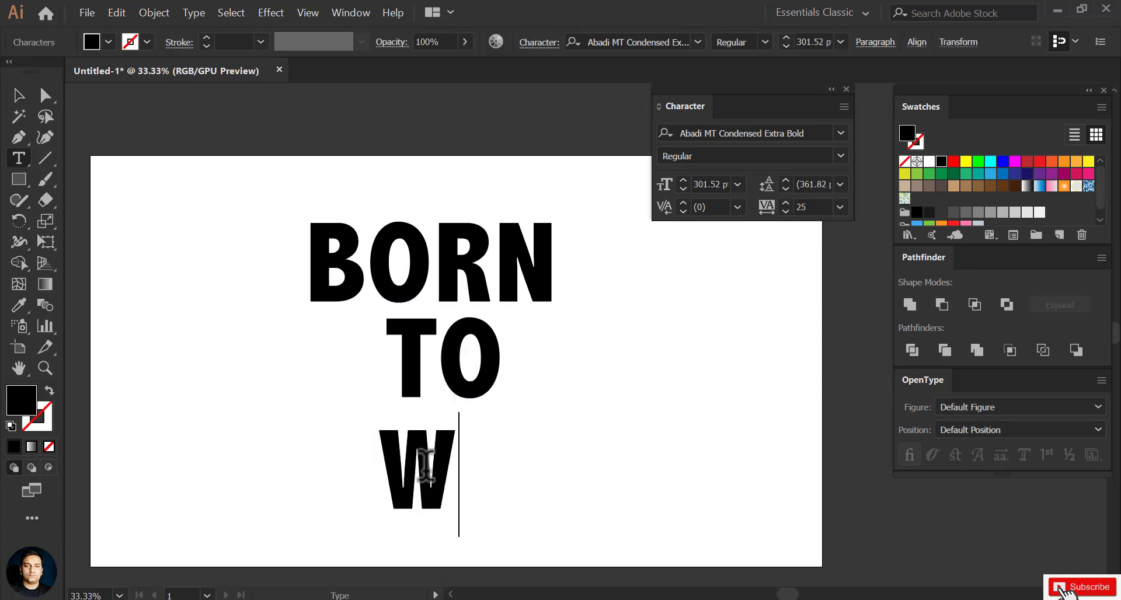
pyautogui.write('IN')
pyautogui.click(19, 94)
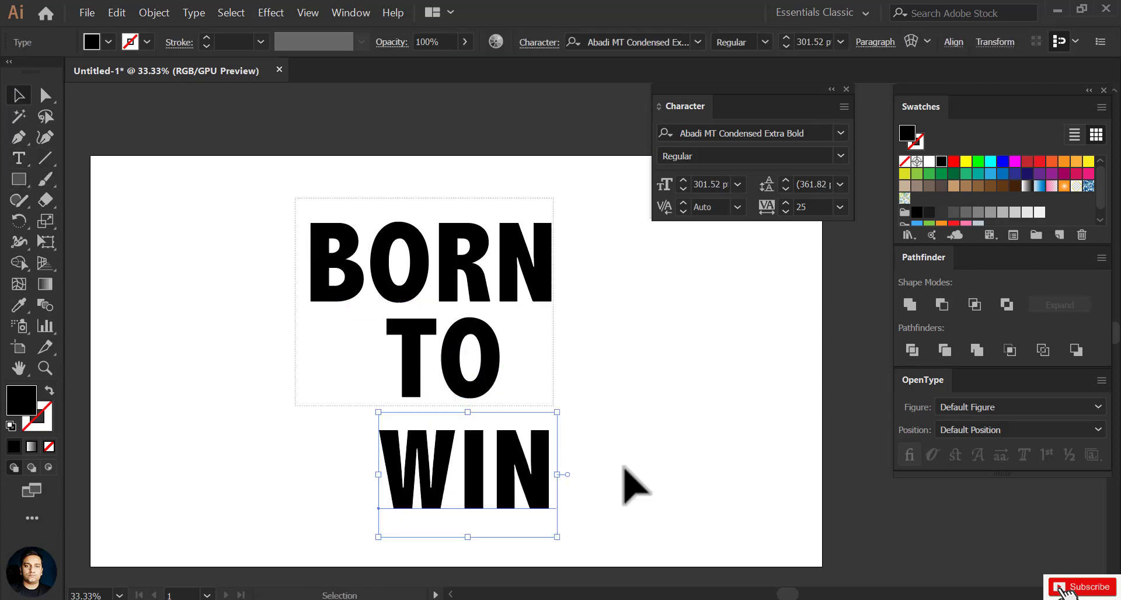
pyautogui.hotkey('ctrl', 'a')
pyautogui.click(915, 42)
# Centre and evenly distribute the three lines, then scale the stack to about 316 pt, centred on the artboard.
pyautogui.click(772, 91)
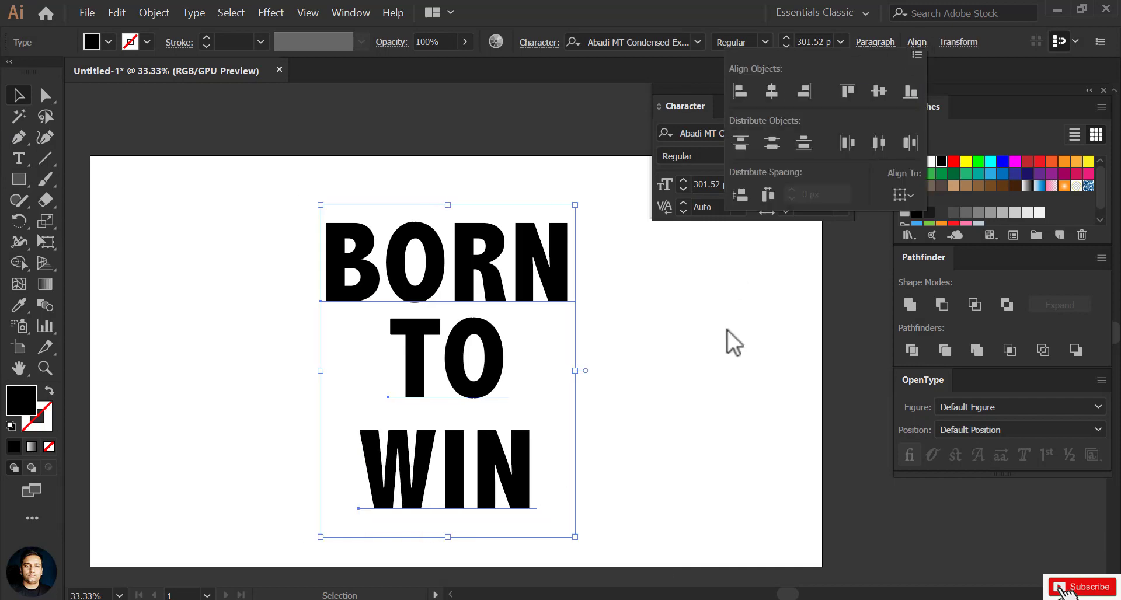
pyautogui.click(772, 142)
pyautogui.moveTo(543, 285)
pyautogui.mouseDown()
pyautogui.moveTo(505, 266)
pyautogui.moveTo(520, 273)
pyautogui.mouseUp()
pyautogui.moveTo(552, 524); pyautogui.dragTo(565, 541)
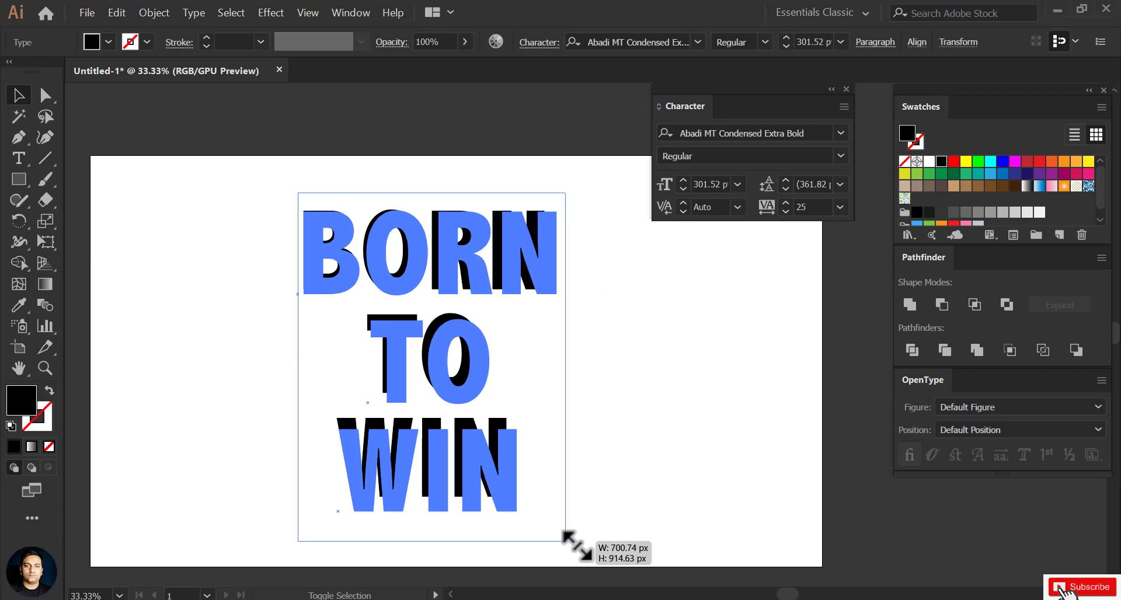
pyautogui.moveTo(516, 254); pyautogui.dragTo(524, 250)
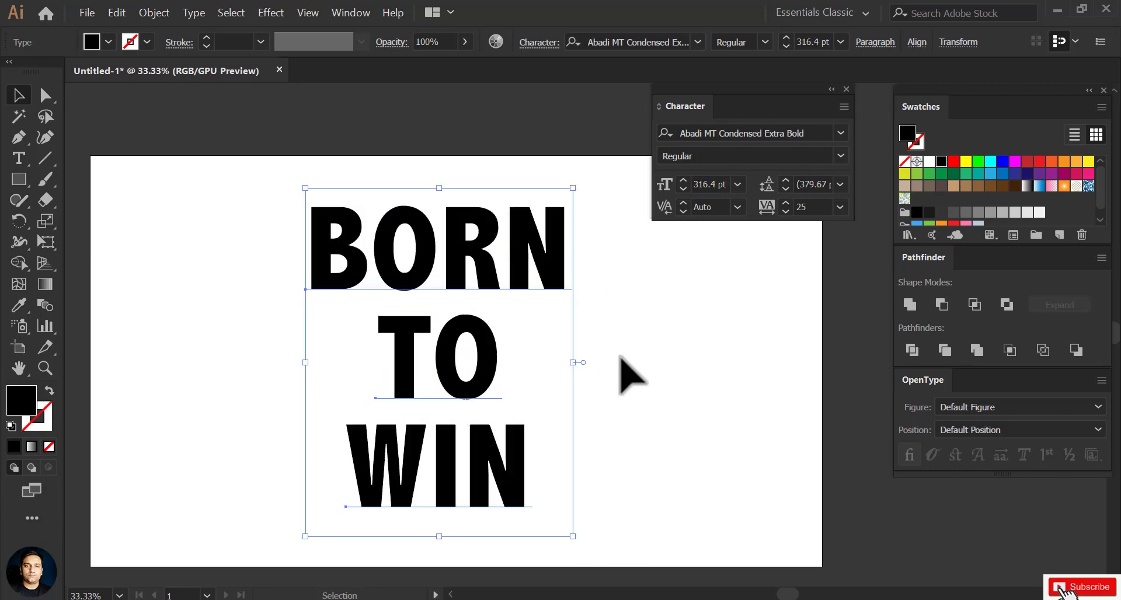
pyautogui.moveTo(516, 464); pyautogui.dragTo(515, 470)
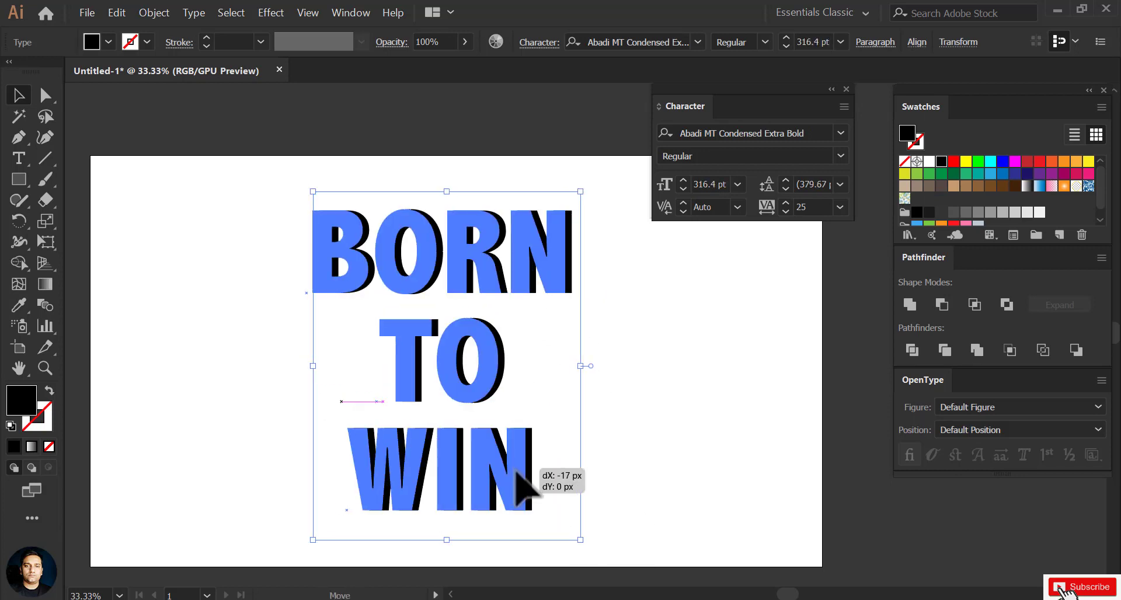
pyautogui.click(618, 412)
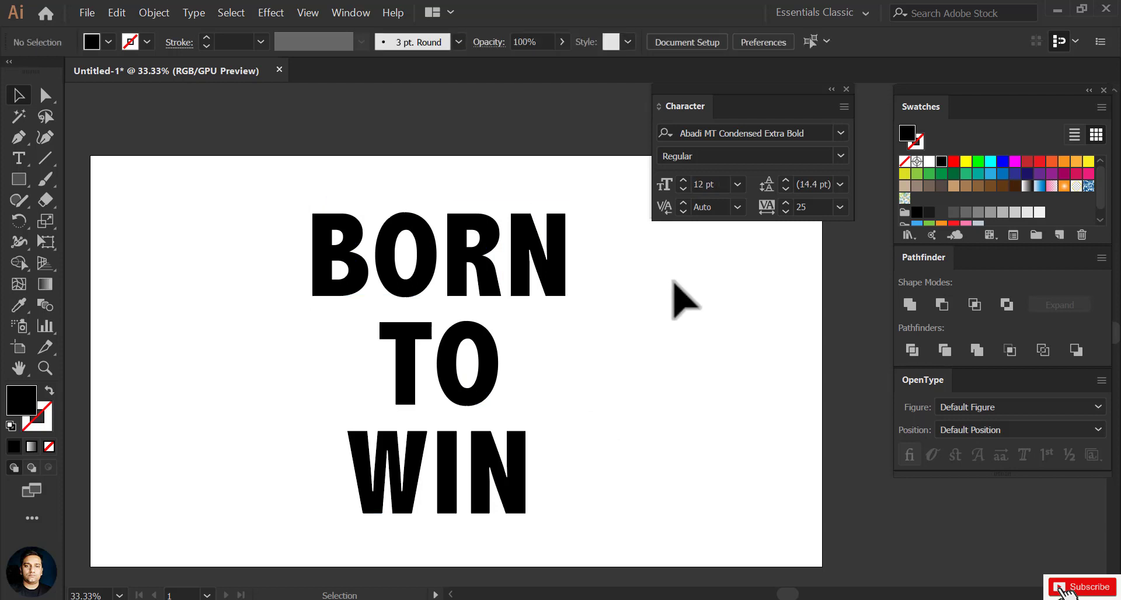
pyautogui.click(461, 268)
# Fill all three text lines with mid grey after previewing lighter greys.
pyautogui.moveTo(270, 218); pyautogui.dragTo(549, 458)
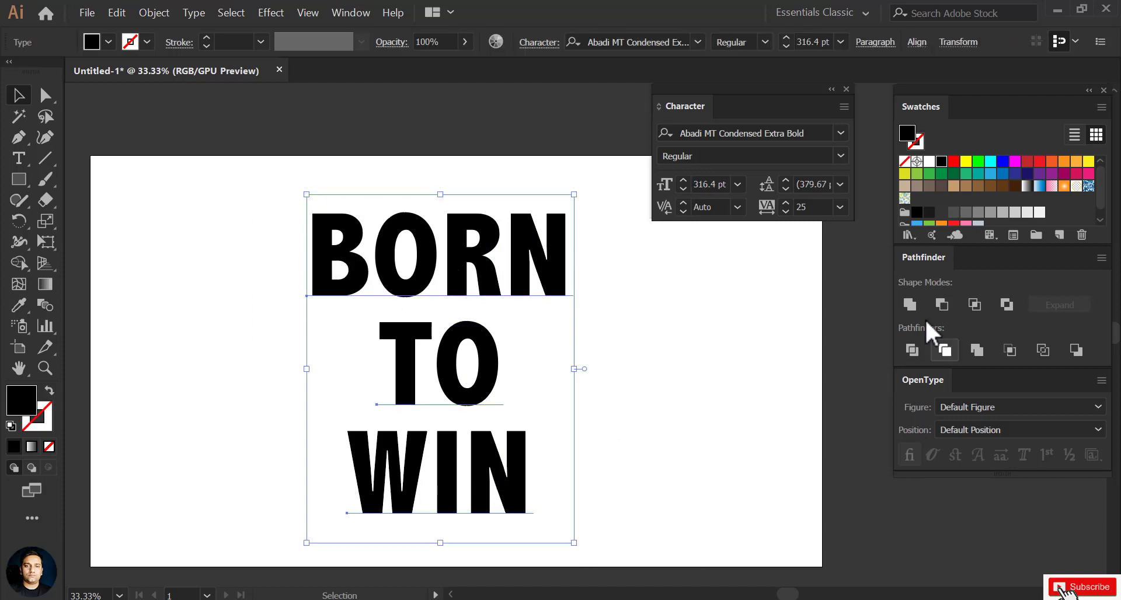
pyautogui.click(991, 212)
pyautogui.click(1002, 211)
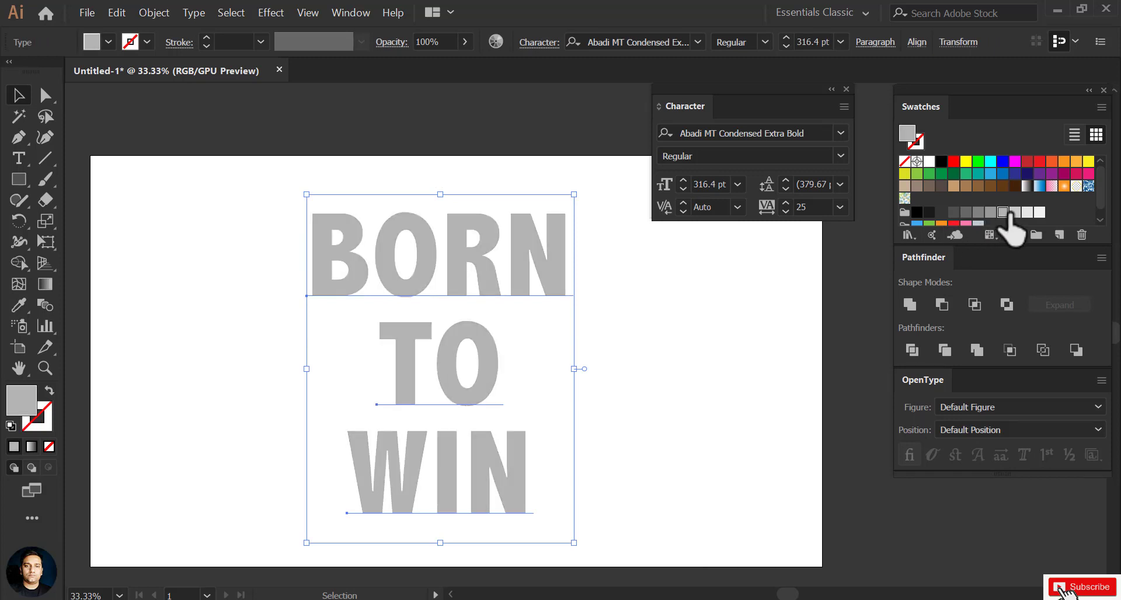
pyautogui.click(1027, 212)
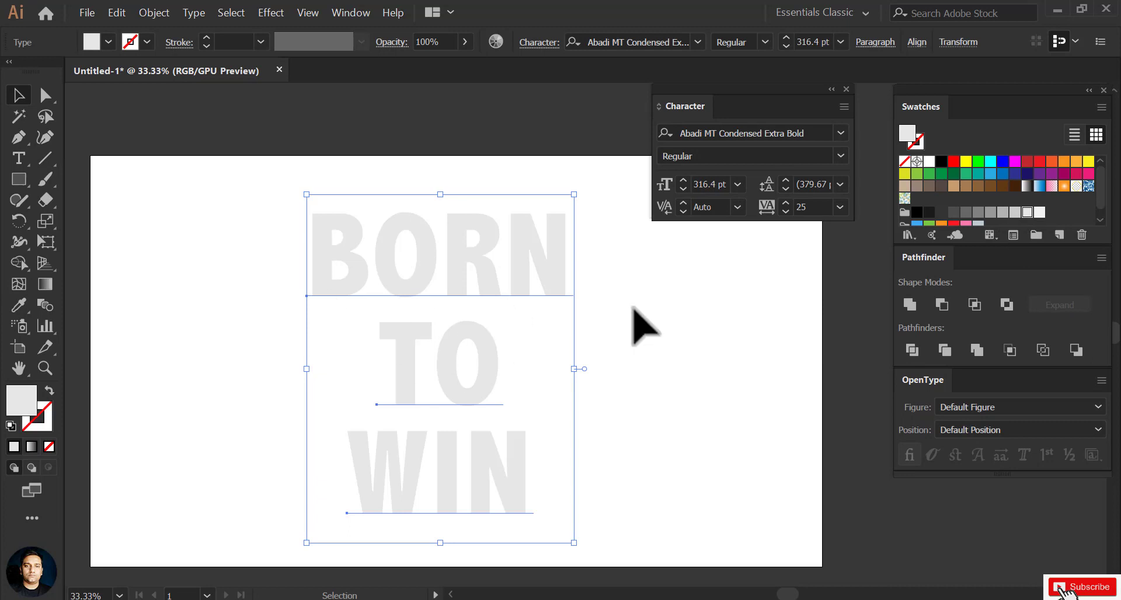
pyautogui.click(636, 315)
pyautogui.click(502, 473)
pyautogui.click(1002, 212)
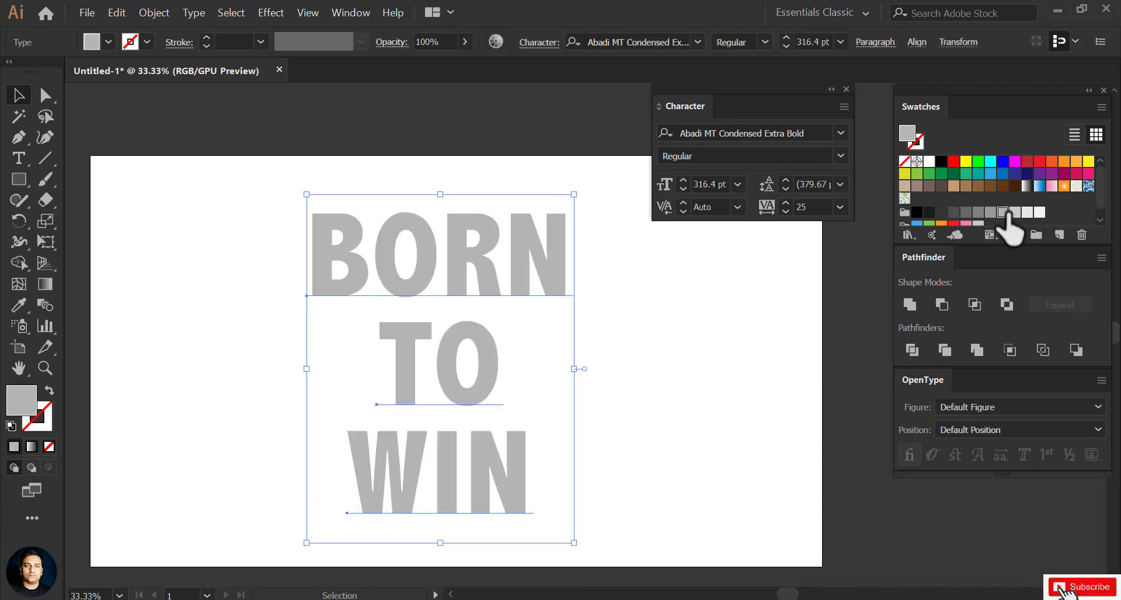
pyautogui.click(741, 388)
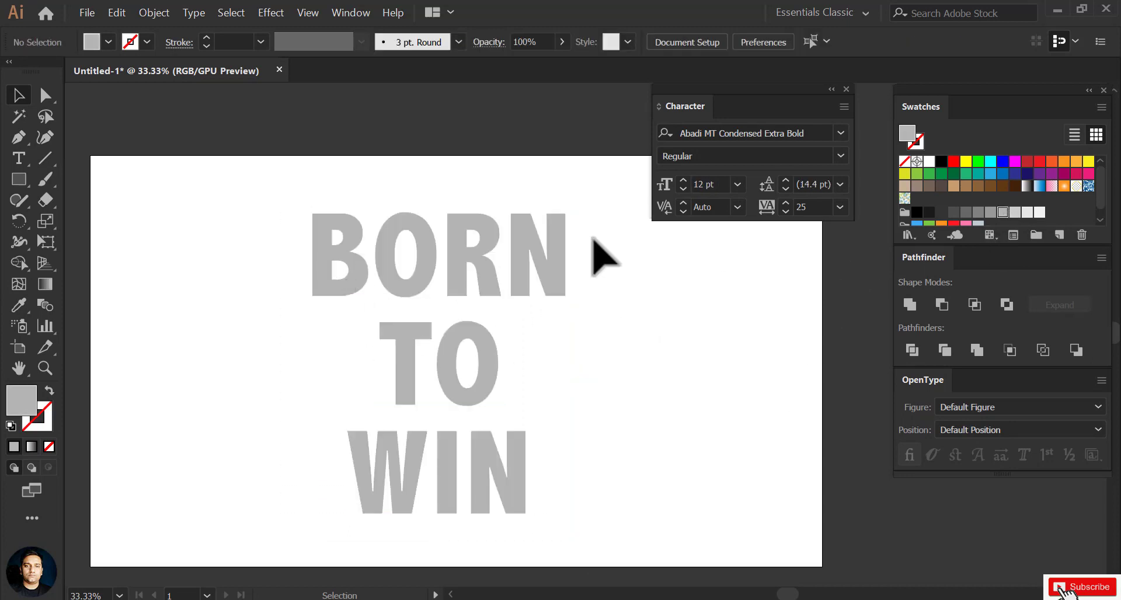
# Try a slight tilt on the text stack, then settle it upright and centred.
pyautogui.click(501, 470)
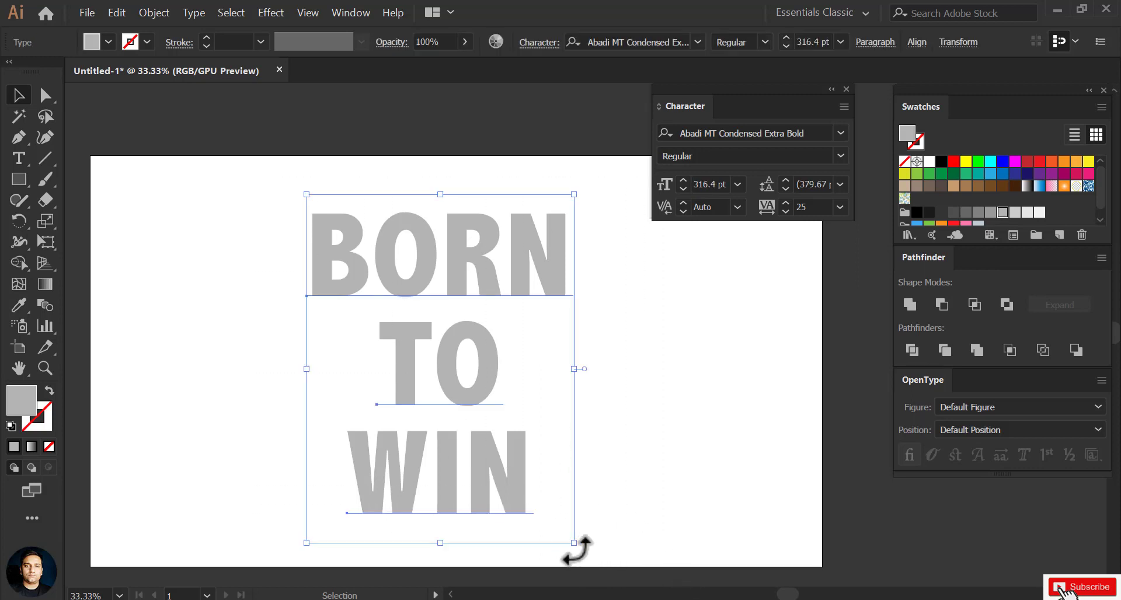
pyautogui.moveTo(575, 545); pyautogui.dragTo(587, 543)
pyautogui.click(639, 445)
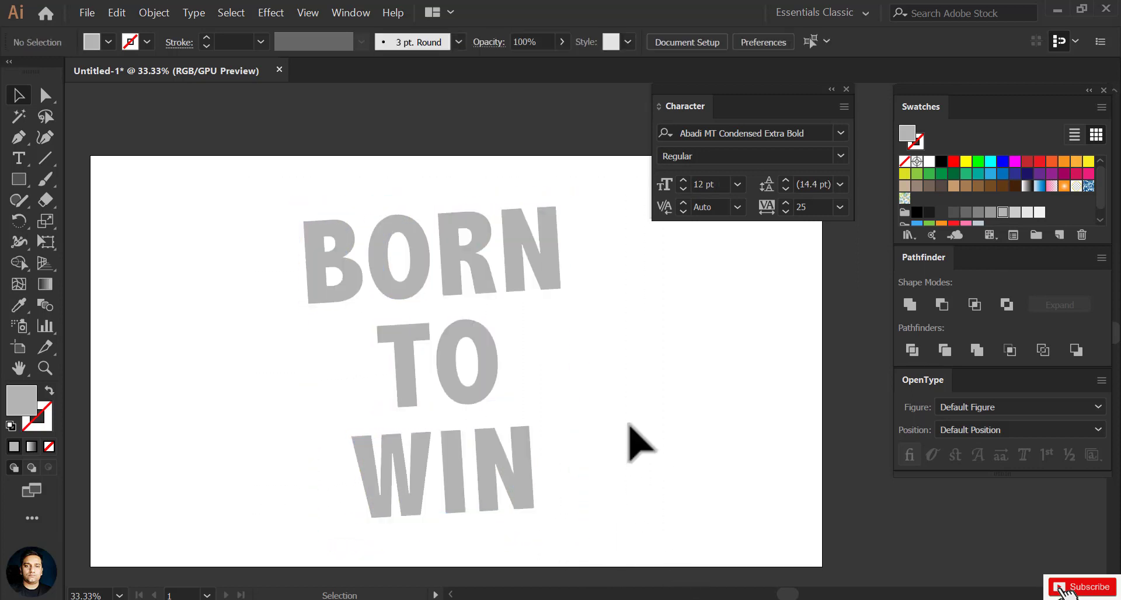
pyautogui.click(530, 489)
pyautogui.moveTo(531, 489); pyautogui.dragTo(534, 492)
pyautogui.click(638, 468)
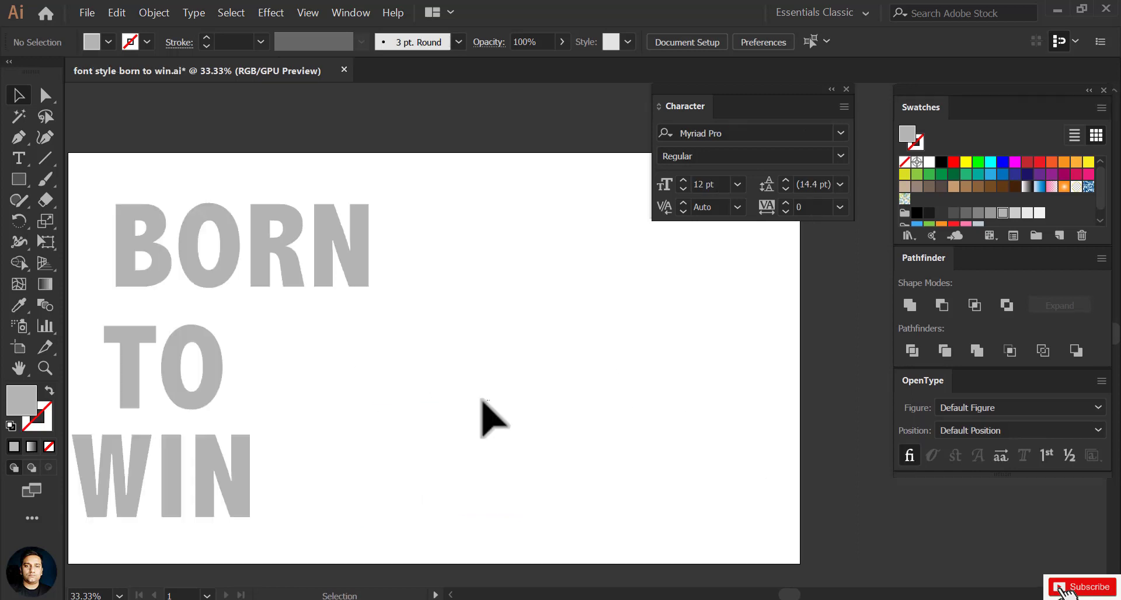
# Duplicate BORN to the lower right of the stack and fill the copy bright yellow.
pyautogui.moveTo(359, 270); pyautogui.dragTo(658, 429)
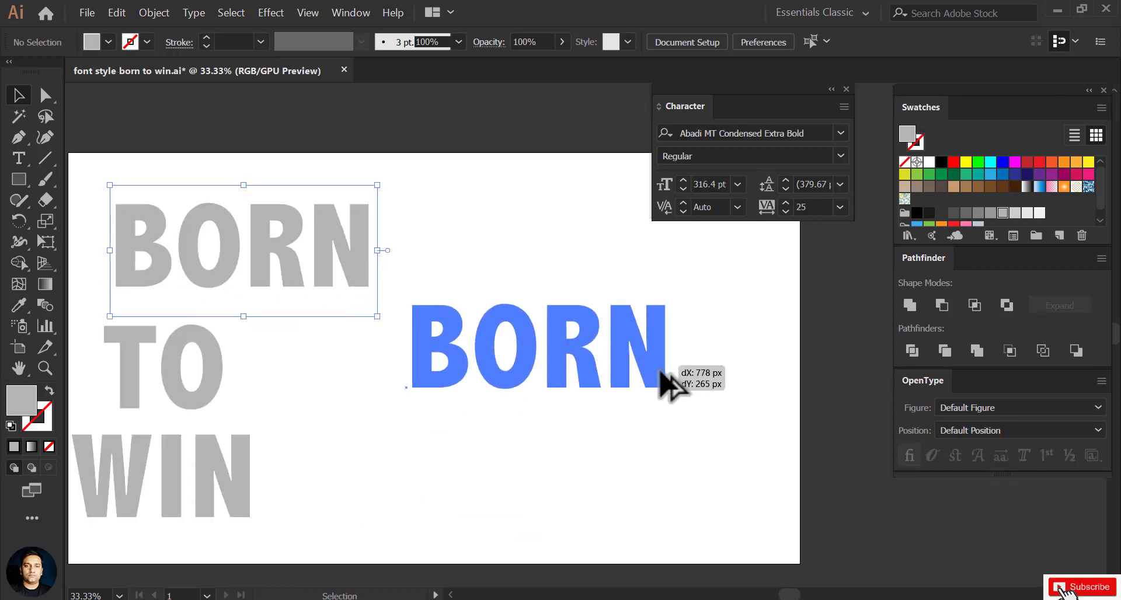
pyautogui.click(661, 436)
pyautogui.click(639, 418)
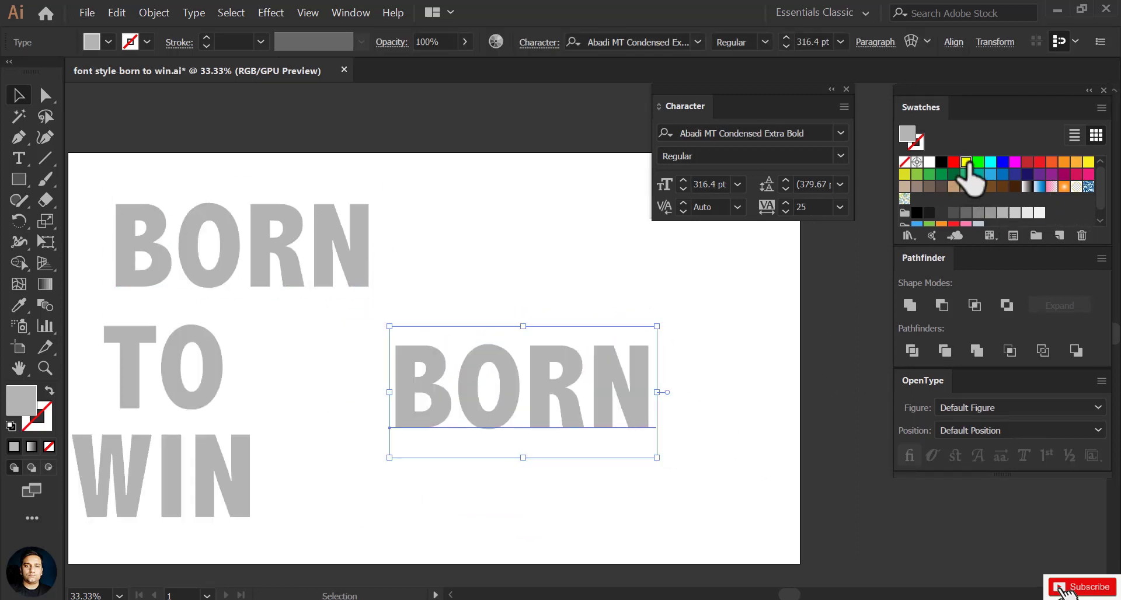
pyautogui.click(966, 161)
pyautogui.click(660, 456)
pyautogui.scroll(1, 646, 409)
pyautogui.scroll(1, 653, 408)
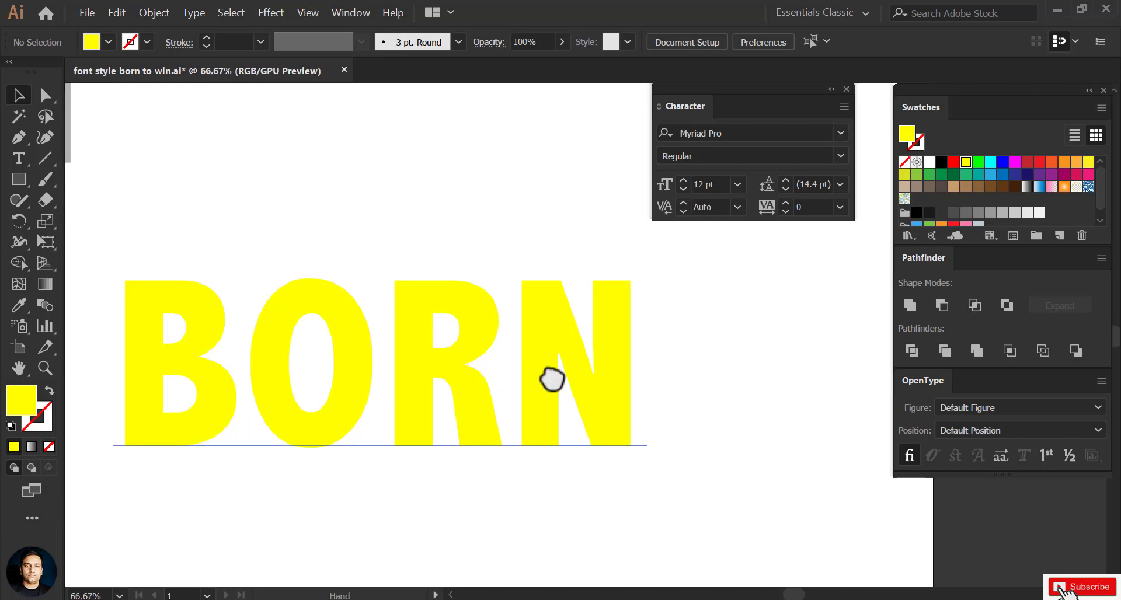
pyautogui.moveTo(551, 379); pyautogui.dragTo(604, 379)
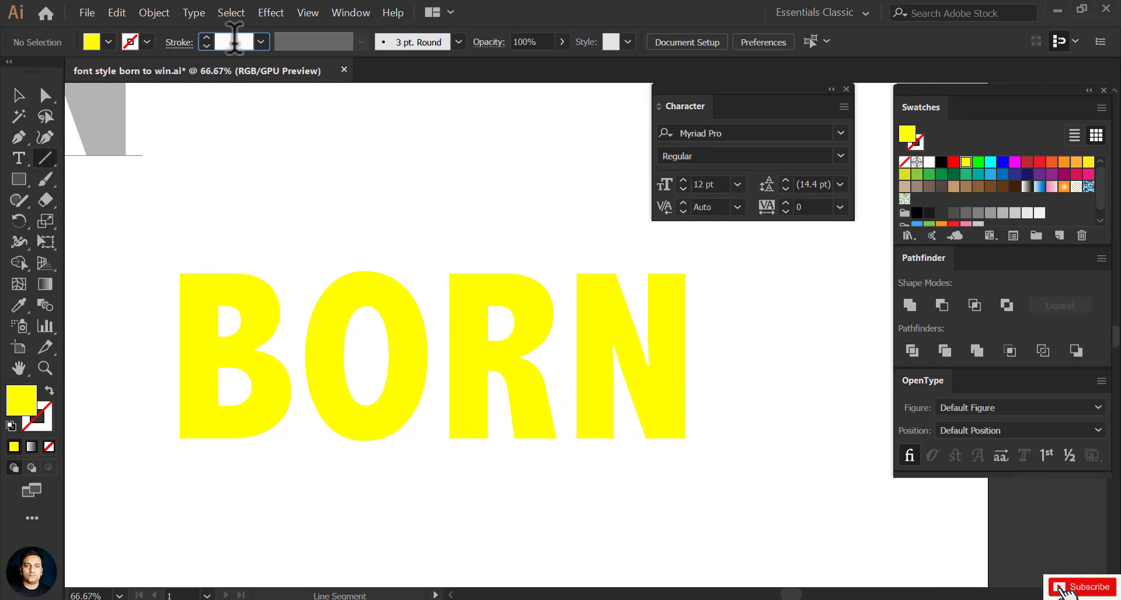
# Draw a light grey vertical line and place it at the left edge of the B.
pyautogui.moveTo(217, 253)
pyautogui.mouseDown()
pyautogui.moveTo(163, 430)
pyautogui.moveTo(217, 495)
pyautogui.mouseUp()
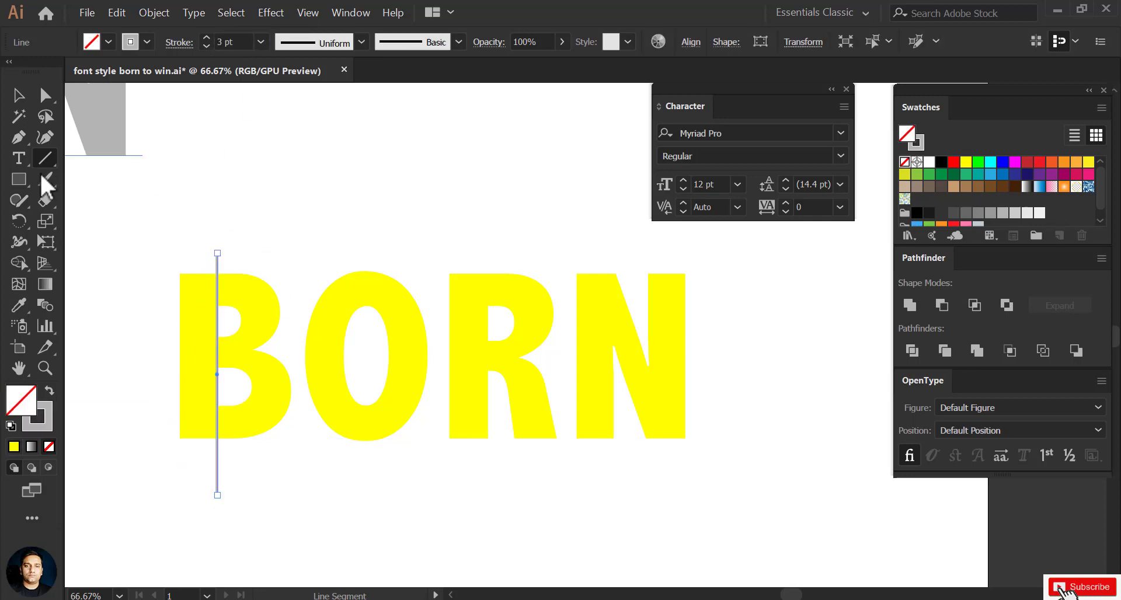
pyautogui.click(146, 45)
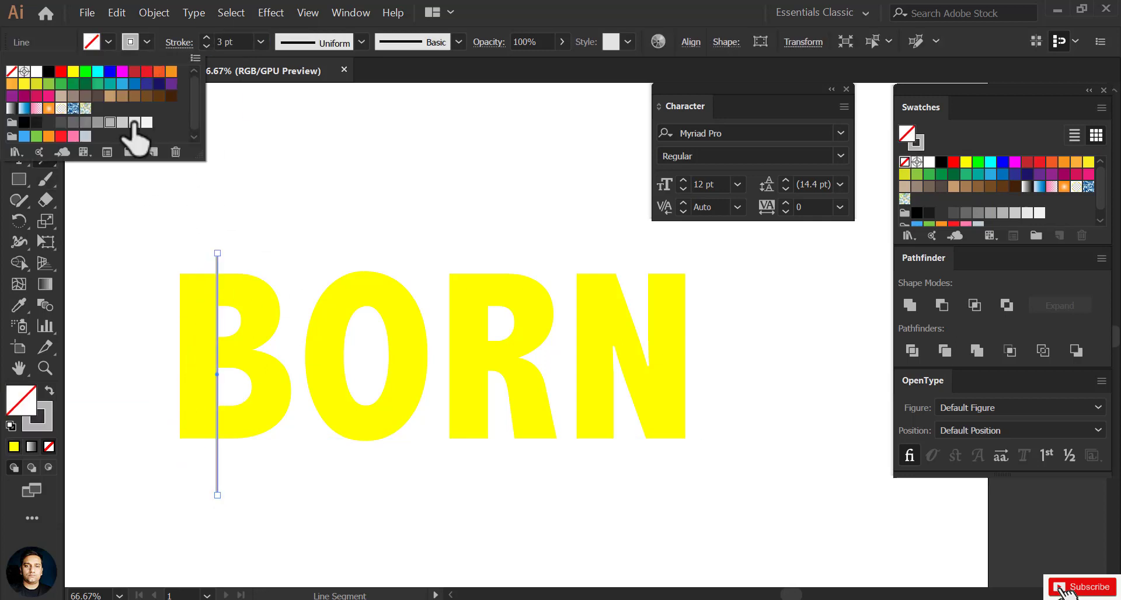
pyautogui.click(503, 4)
pyautogui.press('v')
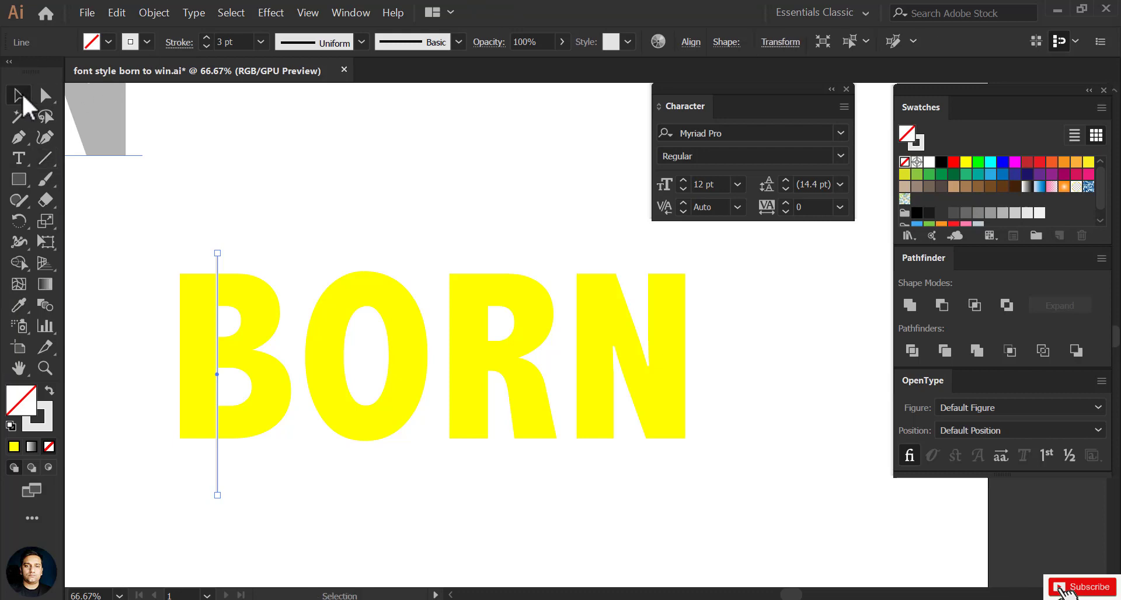
pyautogui.moveTo(217, 268); pyautogui.dragTo(180, 257)
pyautogui.hotkey('ctrl', '+')
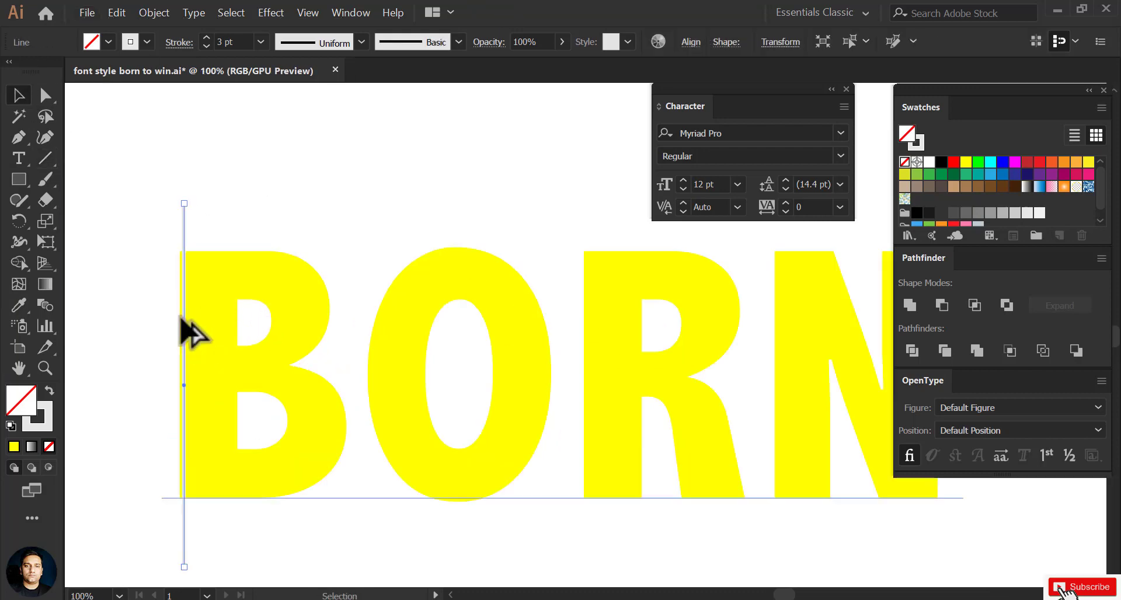
pyautogui.hotkey('ctrl', '+')
# Repeat the line at even spacing across the whole word with Ctrl+D and group the lines.
pyautogui.moveTo(186, 198); pyautogui.dragTo(205, 197)
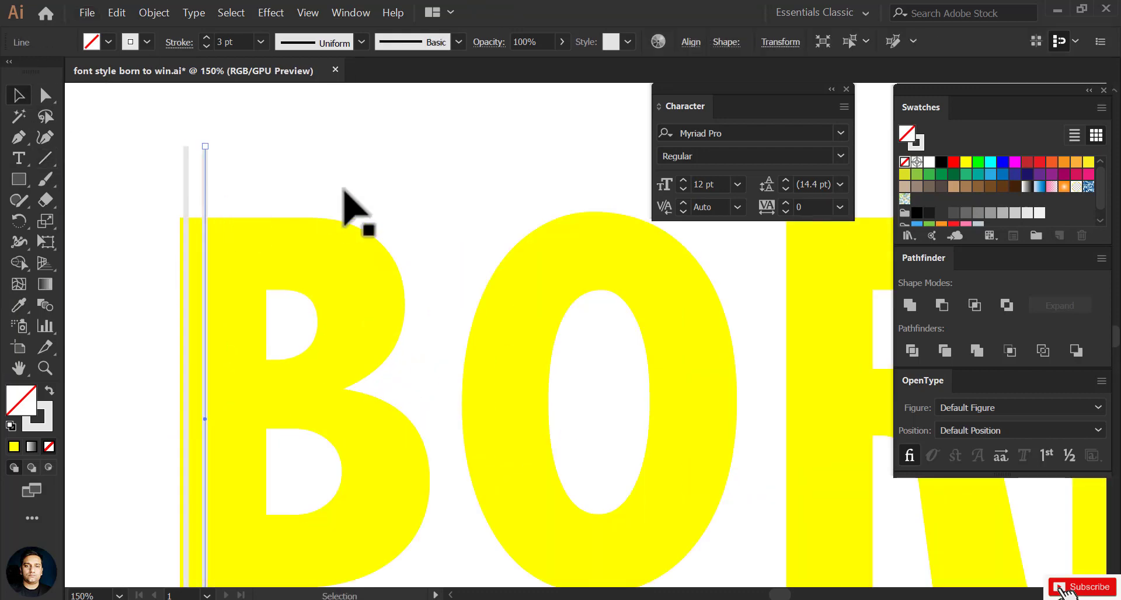
pyautogui.hotkey('ctrl', 'd')
pyautogui.hotkey('ctrl', 'd')
pyautogui.hotkey('ctrl', 'd')
pyautogui.hotkey('ctrl', 'd')
pyautogui.hotkey('ctrl', 'd')
pyautogui.hotkey('ctrl', 'd')
pyautogui.hotkey('ctrl', '-')
pyautogui.hotkey('ctrl', '-')
pyautogui.hotkey('ctrl', '-')
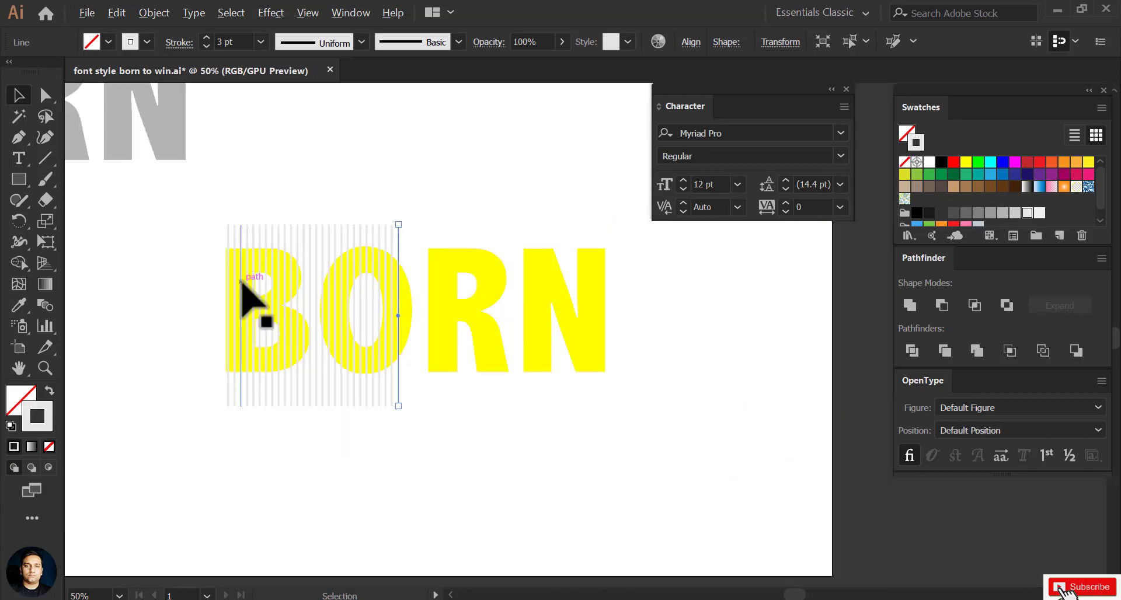
pyautogui.hotkey('ctrl', 'd')
pyautogui.hotkey('ctrl', 'd')
pyautogui.hotkey('ctrl', 'd')
pyautogui.hotkey('ctrl', 'd')
pyautogui.hotkey('ctrl', 'd')
pyautogui.hotkey('ctrl', 'd')
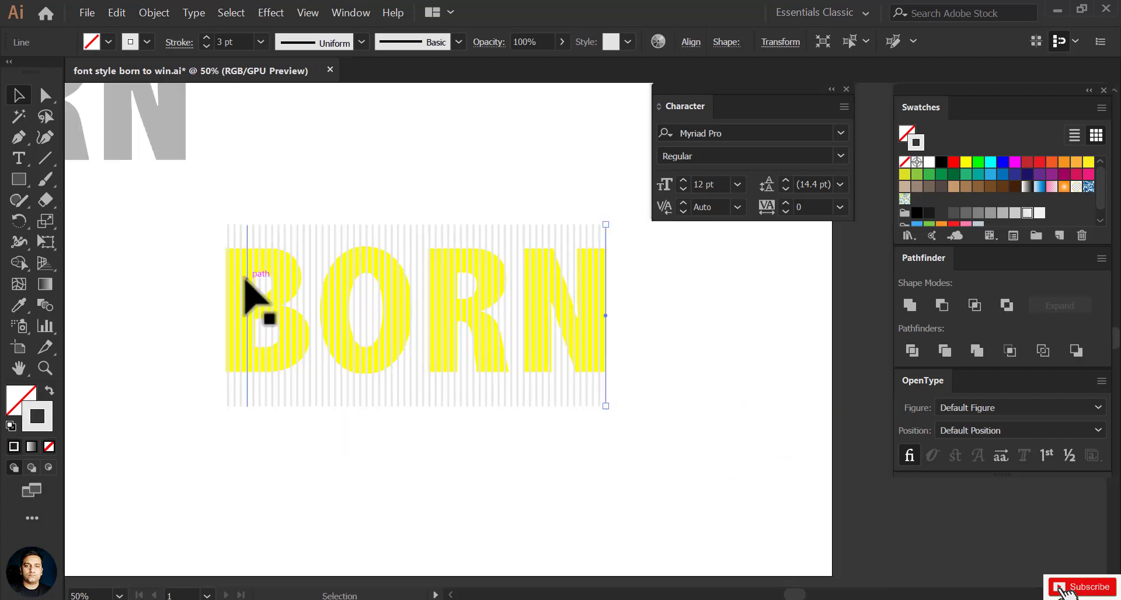
pyautogui.moveTo(246, 280); pyautogui.dragTo(333, 250)
pyautogui.moveTo(205, 205); pyautogui.dragTo(624, 230)
pyautogui.rightClick(563, 220)
pyautogui.click(607, 325)
# Move the stripe group down into position above the yellow BORN.
pyautogui.moveTo(604, 272); pyautogui.dragTo(615, 372)
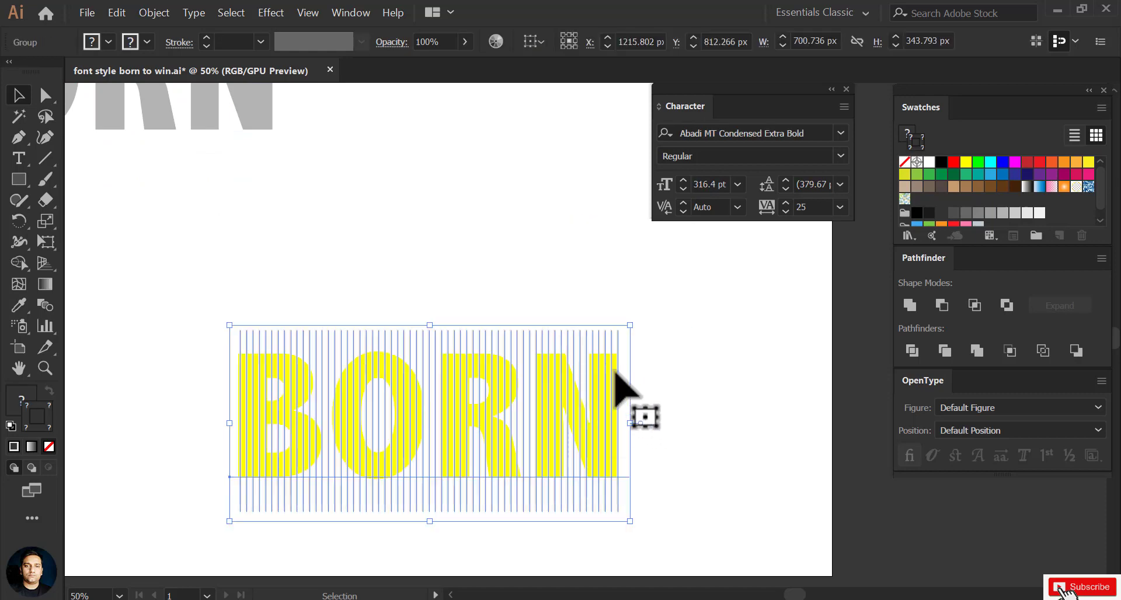
pyautogui.rightClick(525, 252)
pyautogui.click(548, 260)
pyautogui.click(680, 370)
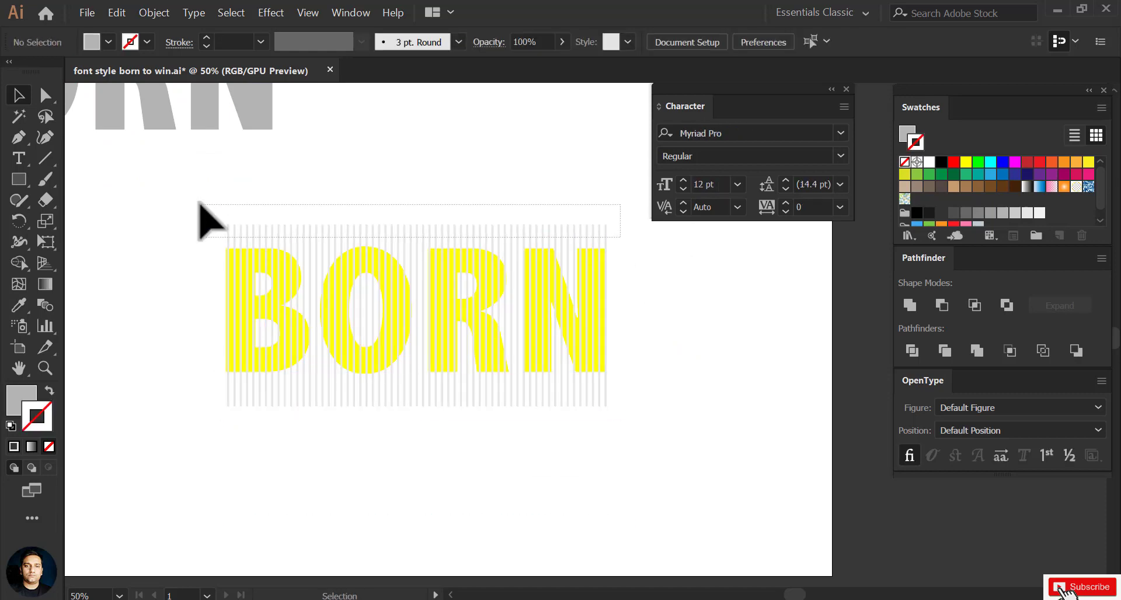
pyautogui.moveTo(200, 204)
pyautogui.mouseDown()
pyautogui.moveTo(267, 238)
pyautogui.moveTo(400, 195)
pyautogui.mouseUp()
pyautogui.click(400, 195)
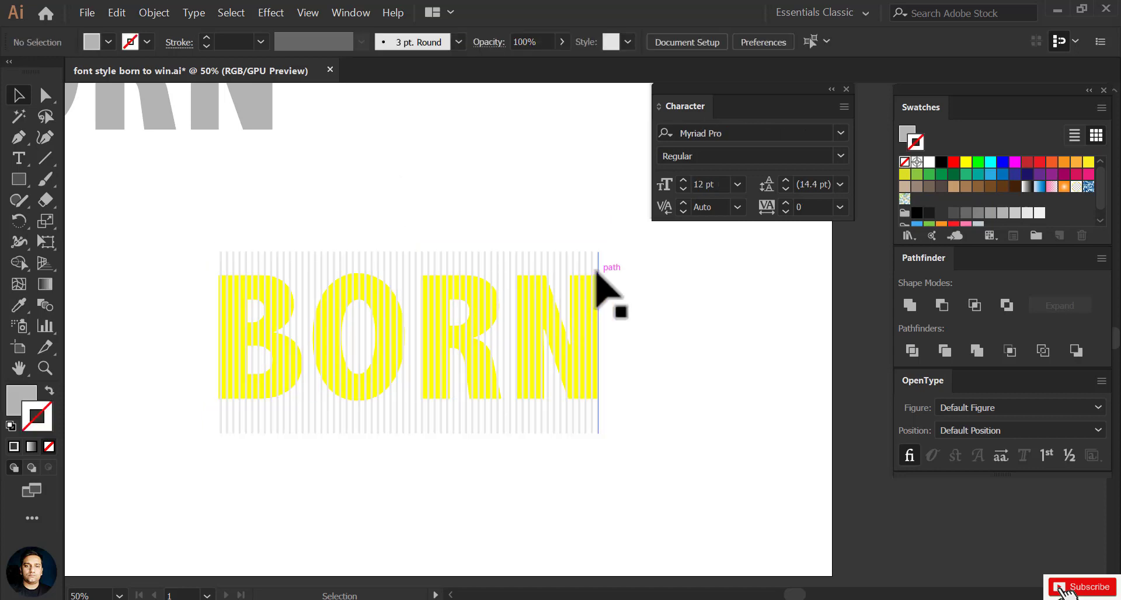
pyautogui.hotkey('ctrl', '1')
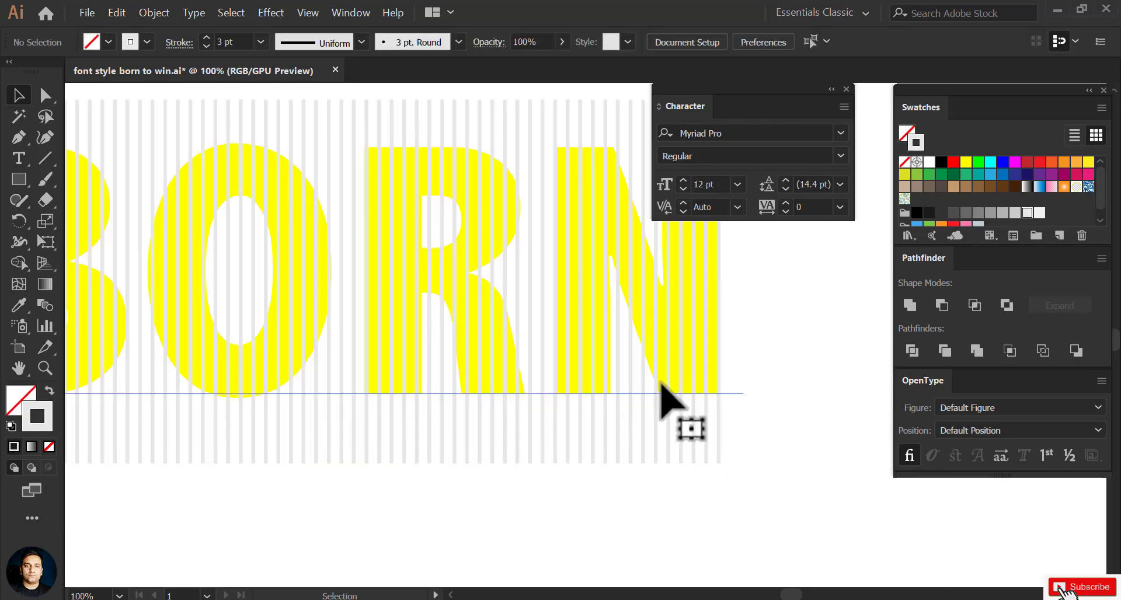
# Move the yellow BORN below the stripes, regroup the stripes, and place a spare copy to the right.
pyautogui.click(665, 437)
pyautogui.moveTo(666, 438); pyautogui.dragTo(663, 525)
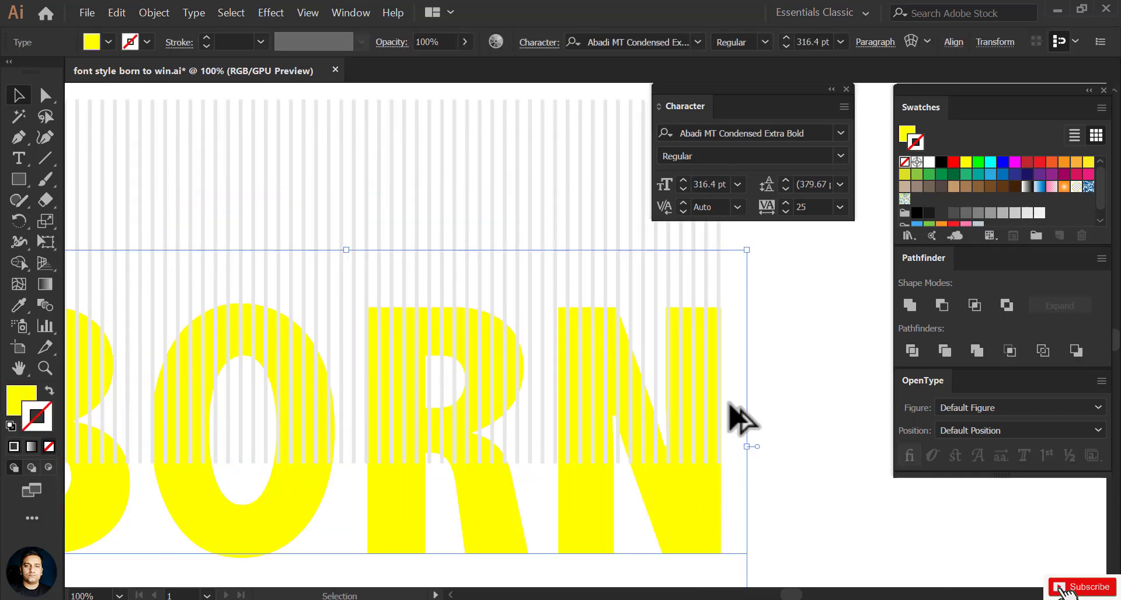
pyautogui.hotkey('ctrl', '-')
pyautogui.hotkey('ctrl', '-')
pyautogui.hotkey('ctrl', '-')
pyautogui.moveTo(593, 394); pyautogui.dragTo(593, 485)
pyautogui.click(411, 295)
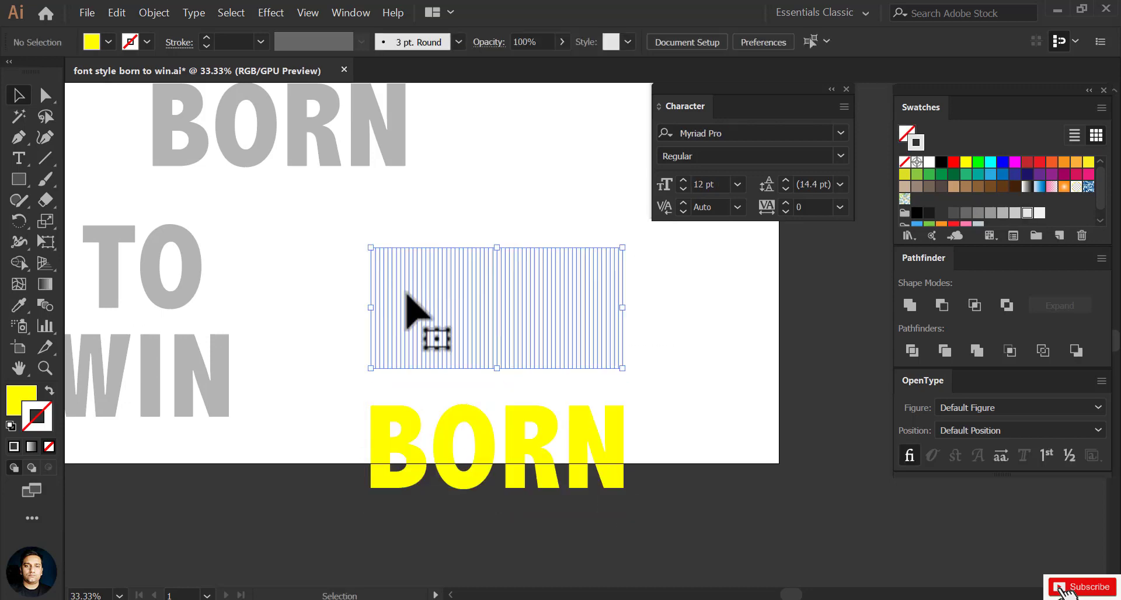
pyautogui.rightClick(409, 293)
pyautogui.click(444, 371)
pyautogui.moveTo(445, 355)
pyautogui.mouseDown()
pyautogui.moveTo(768, 455)
pyautogui.moveTo(710, 299)
pyautogui.moveTo(851, 268)
pyautogui.mouseUp()
pyautogui.click(596, 385)
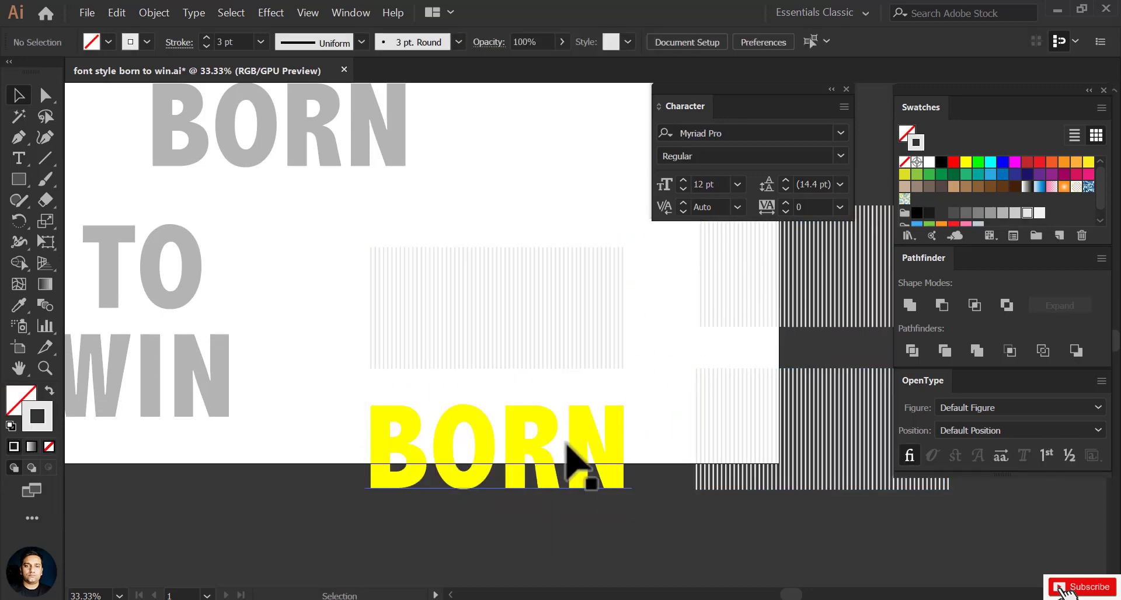
# Try moving the yellow BORN over the stripes with a changed stacking order, undoing both attempts.
pyautogui.moveTo(577, 478); pyautogui.dragTo(583, 313)
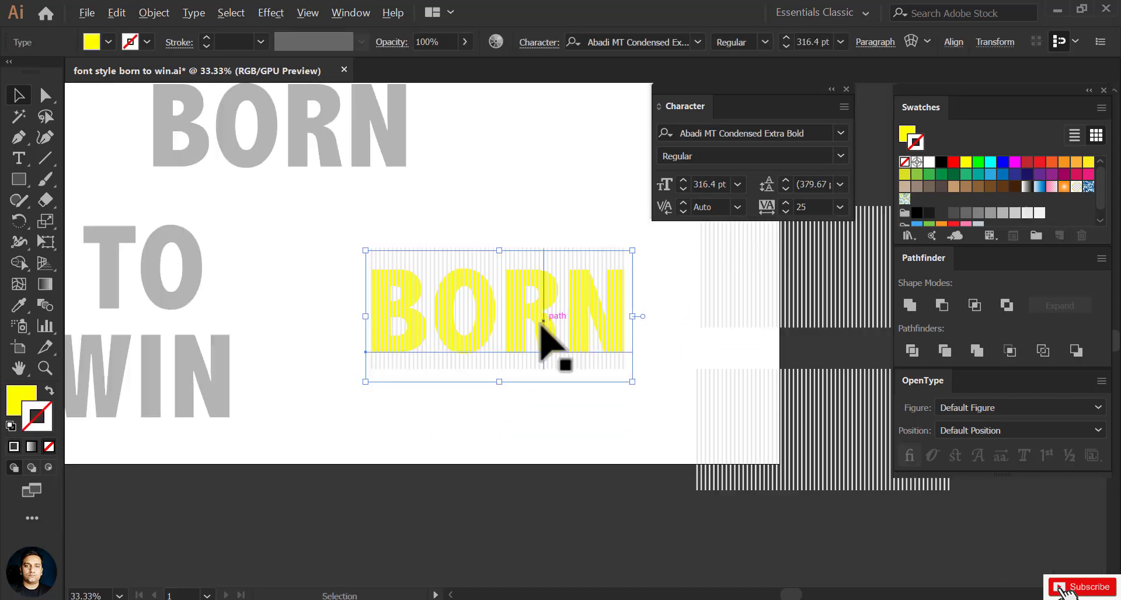
pyautogui.hotkey('ctrl', 'z')
pyautogui.rightClick(538, 426)
pyautogui.click(765, 365)
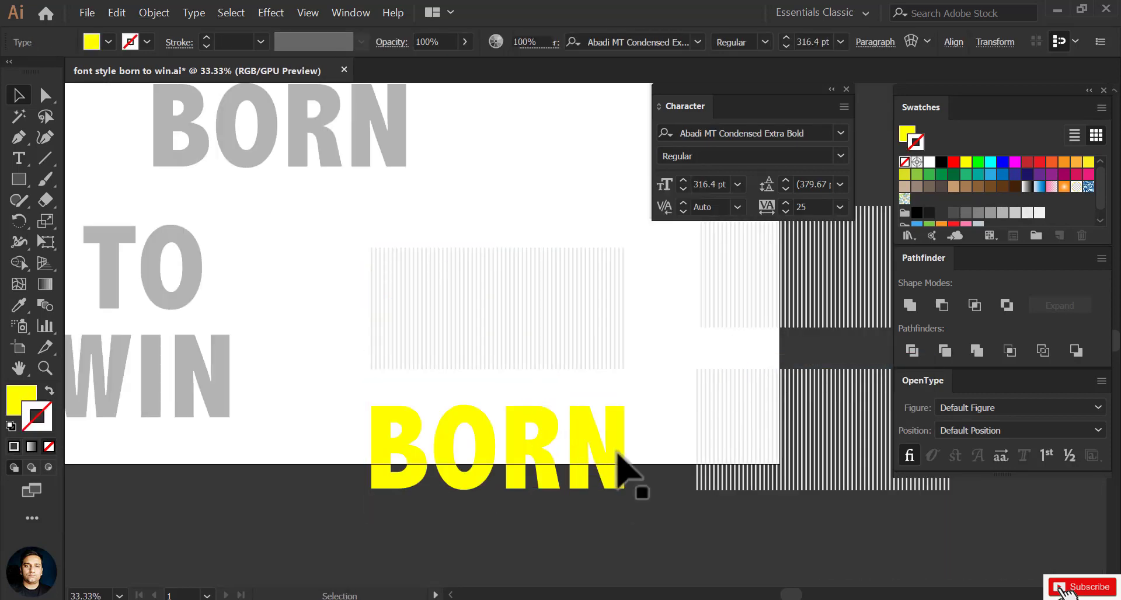
pyautogui.moveTo(619, 464); pyautogui.dragTo(607, 333)
pyautogui.scroll(1, 589, 330)
pyautogui.hotkey('ctrl', 'z')
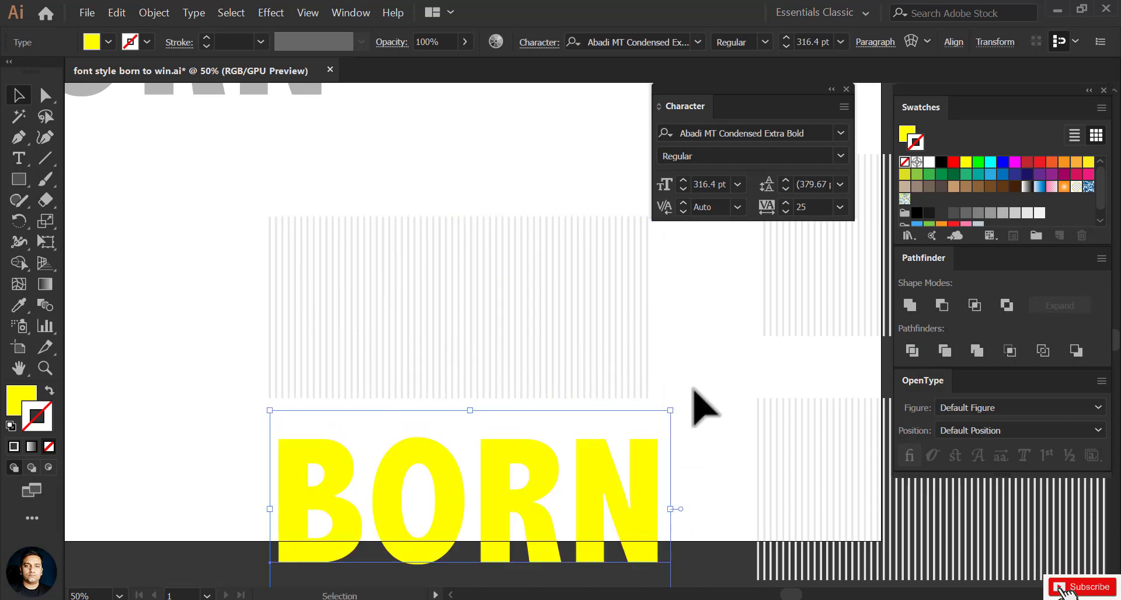
pyautogui.click(637, 387)
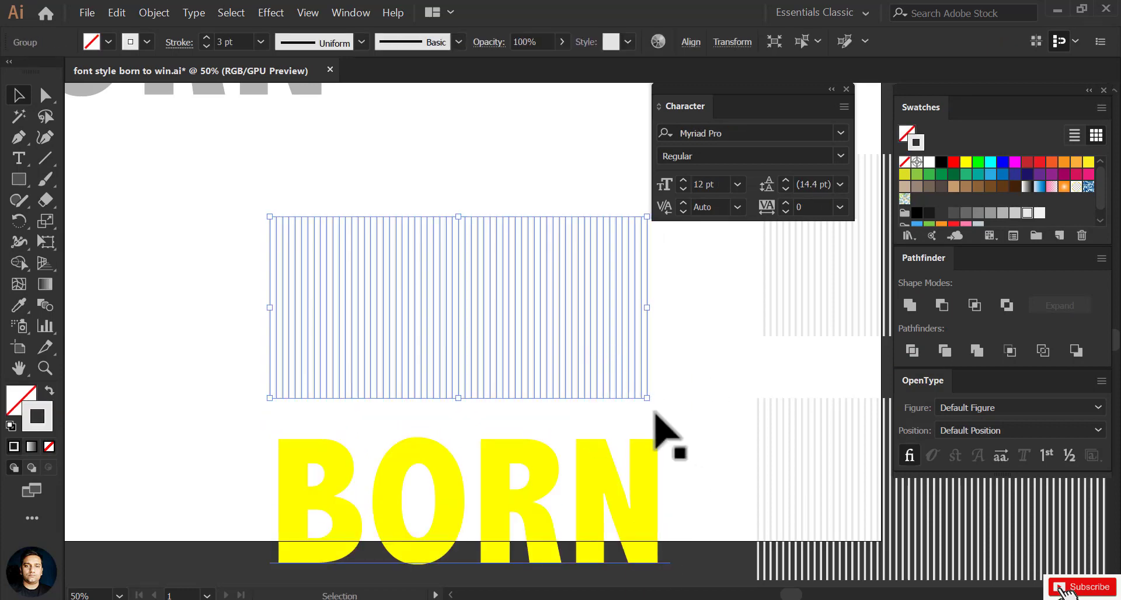
# Tilt the stripe group slightly, delete the spare stripes, and enlarge the tilted group.
pyautogui.moveTo(654, 404); pyautogui.dragTo(655, 395)
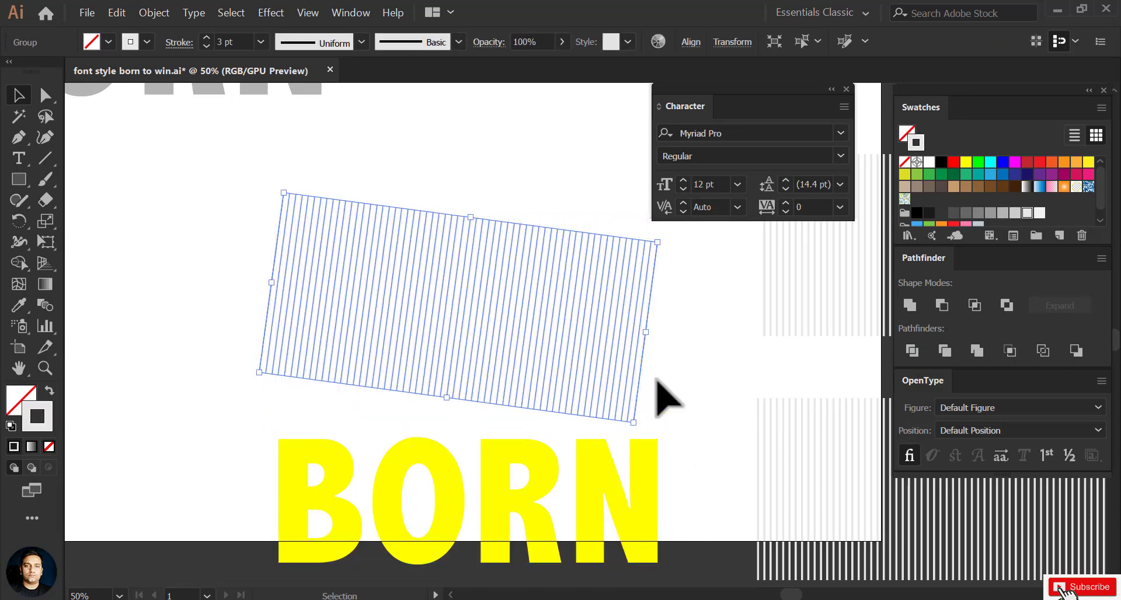
pyautogui.click(642, 380)
pyautogui.hotkey('ctrl', '-')
pyautogui.click(763, 488)
pyautogui.press('Delete')
pyautogui.click(575, 403)
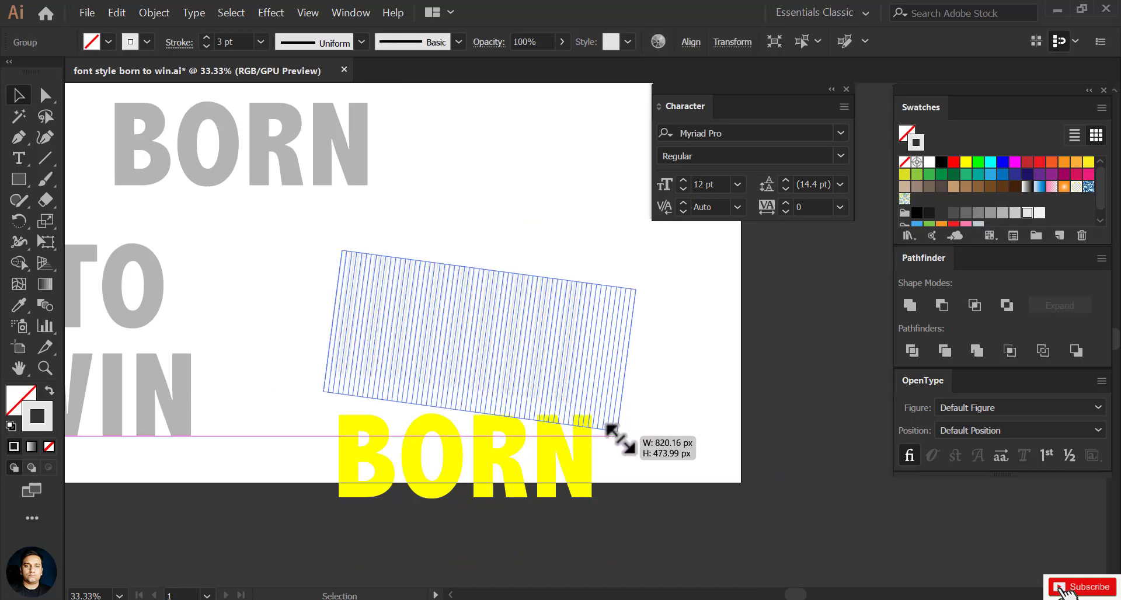
pyautogui.moveTo(575, 403); pyautogui.dragTo(619, 432)
pyautogui.click(715, 444)
pyautogui.click(556, 363)
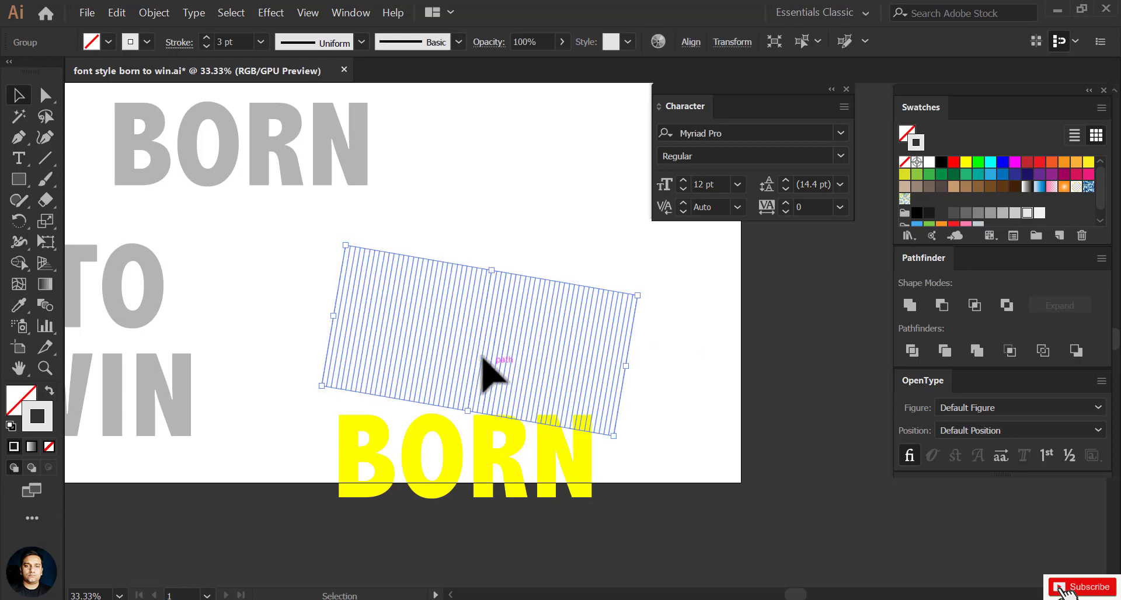
# Place a spare tilted-stripe copy at lower right, then clip the stripes inside the yellow BORN with a clipping mask.
pyautogui.moveTo(488, 371); pyautogui.dragTo(851, 344)
pyautogui.keyDown('alt'); pyautogui.moveTo(541, 373); pyautogui.dragTo(852, 540); pyautogui.keyUp('alt')
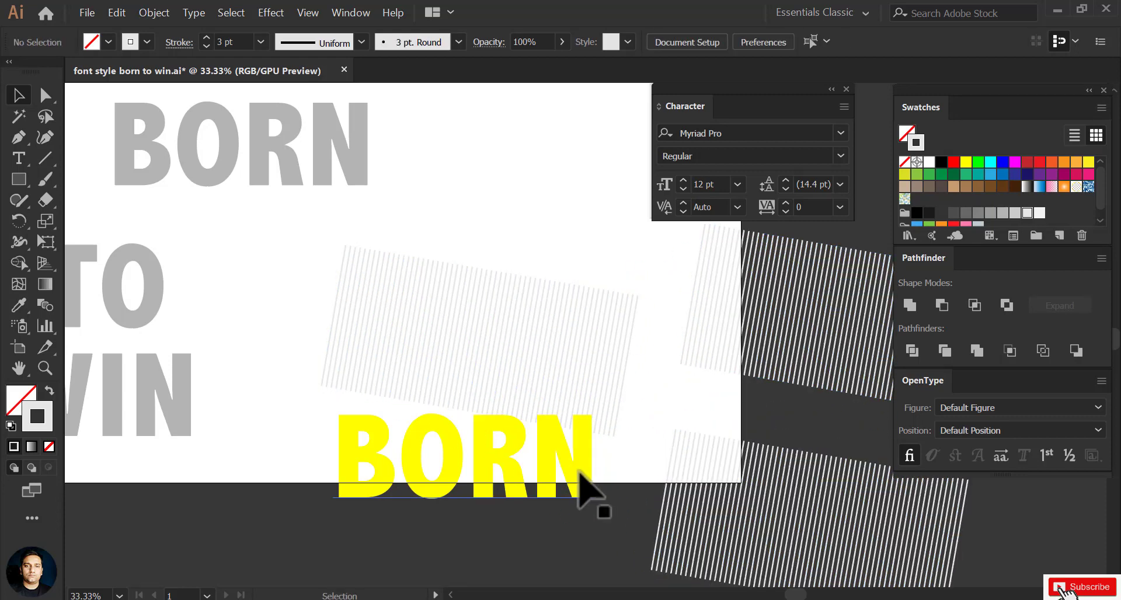
pyautogui.moveTo(592, 492); pyautogui.dragTo(601, 380)
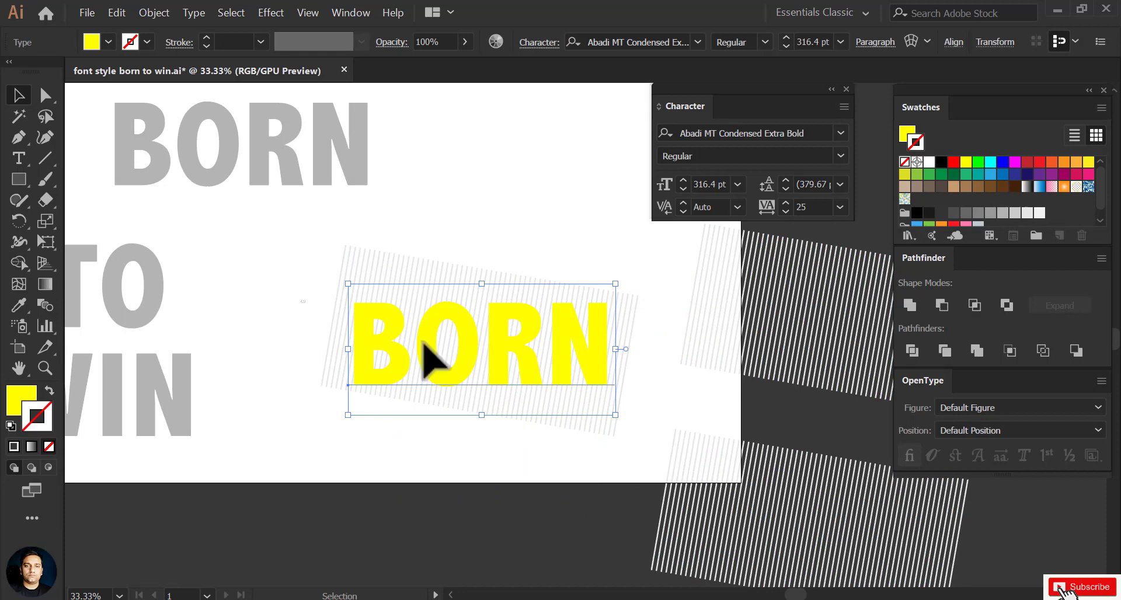
pyautogui.keyDown('shift'); pyautogui.click(608, 388); pyautogui.keyUp('shift')
pyautogui.rightClick(549, 358)
pyautogui.click(608, 466)
pyautogui.click(470, 446)
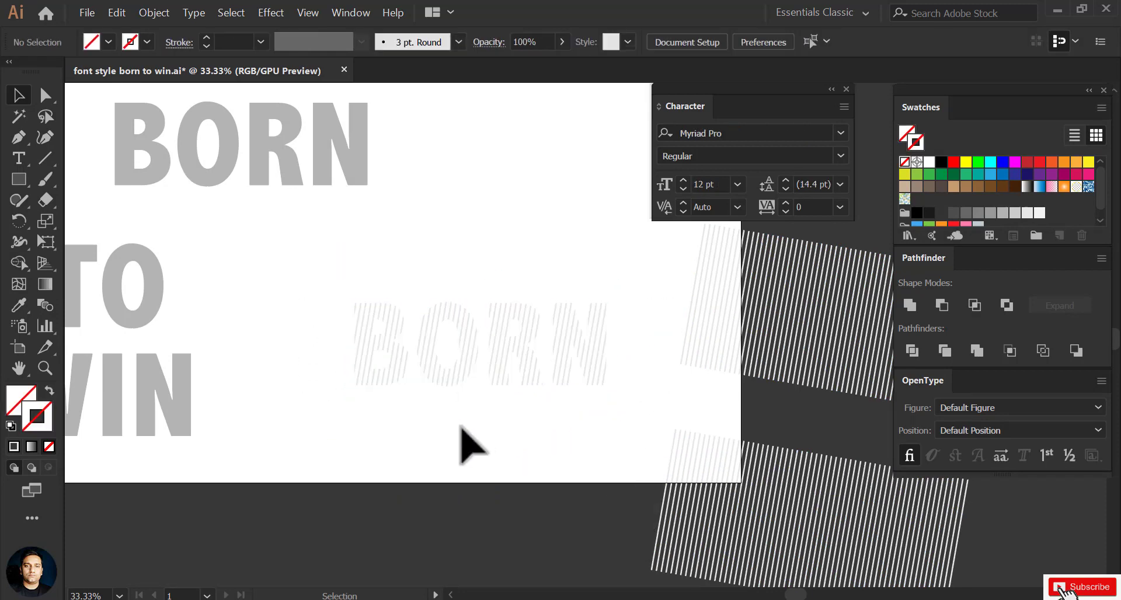
# Draw a black-outlined rectangle across the lower part of the striped BORN.
pyautogui.scroll(1, 573, 378)
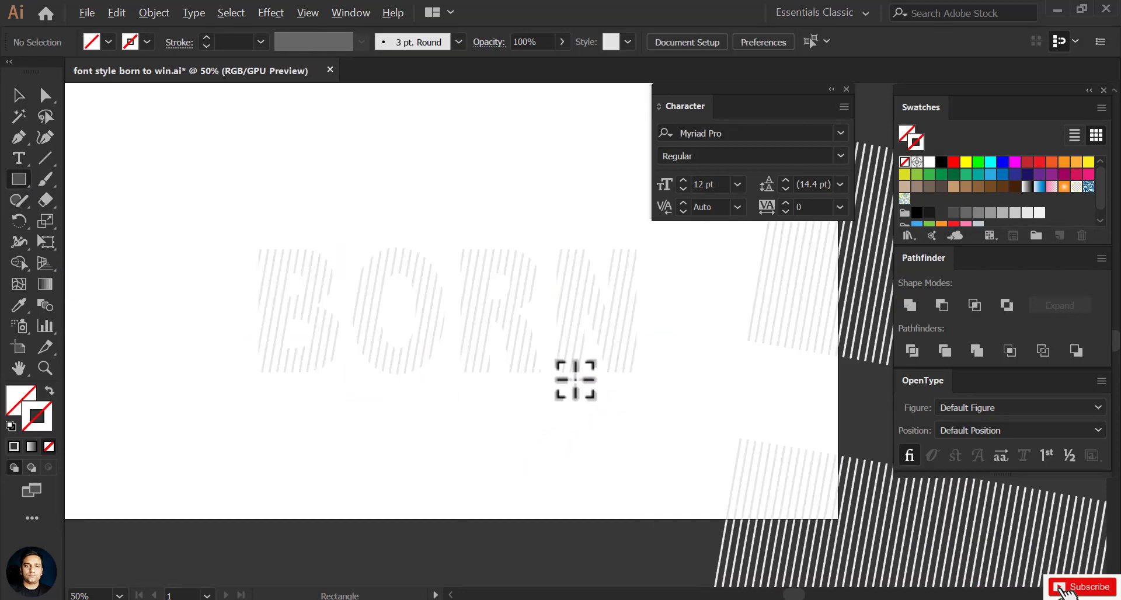
pyautogui.moveTo(666, 427); pyautogui.dragTo(234, 325)
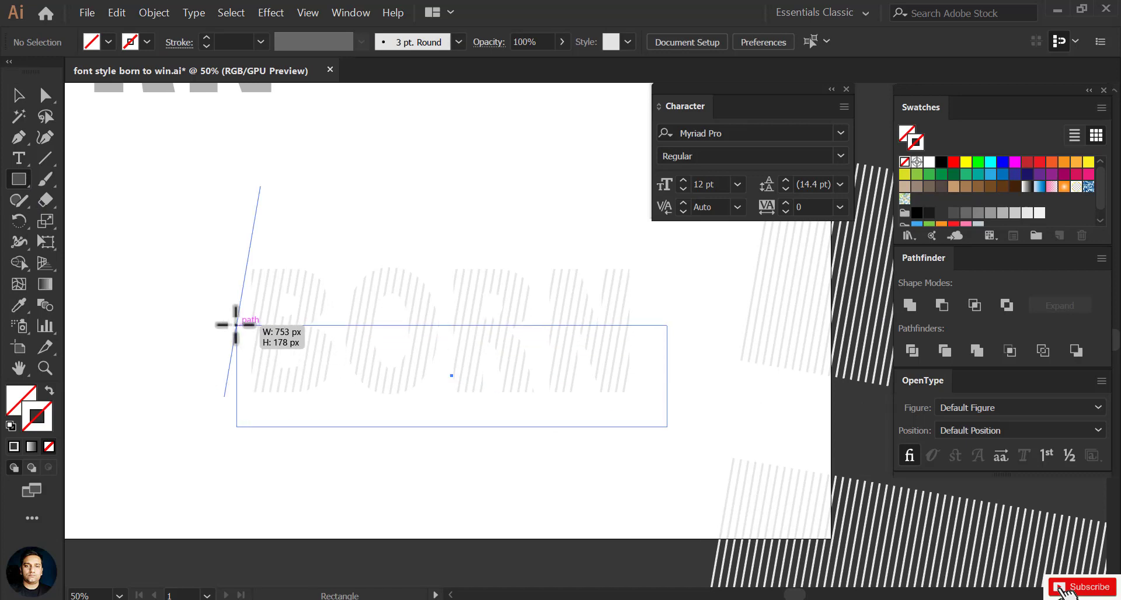
pyautogui.press('v')
pyautogui.click(461, 452)
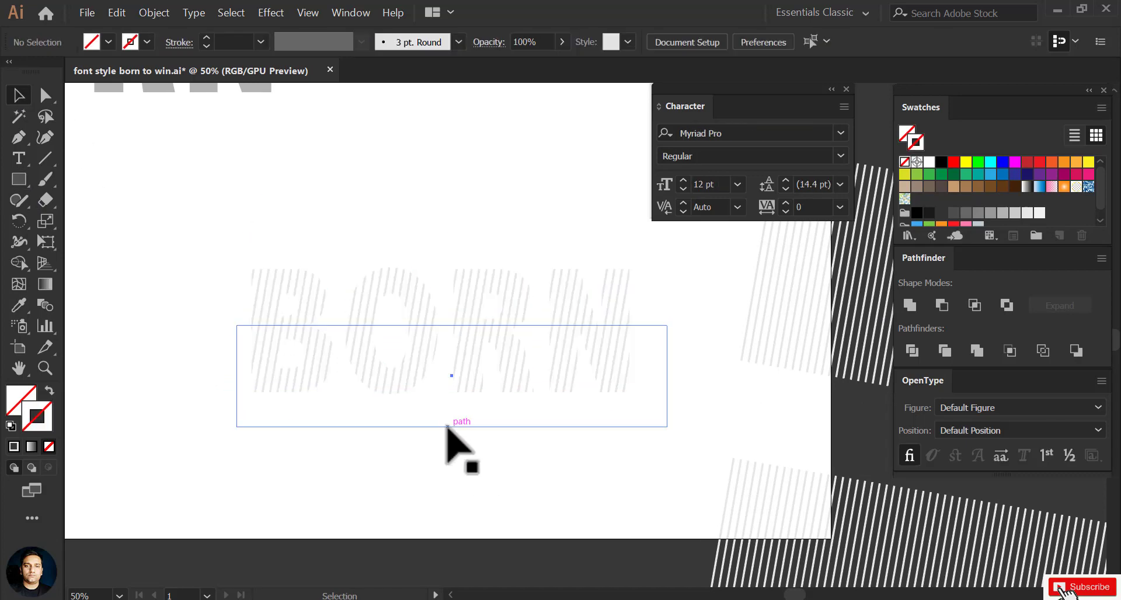
pyautogui.moveTo(447, 427); pyautogui.dragTo(453, 405)
pyautogui.click(147, 41)
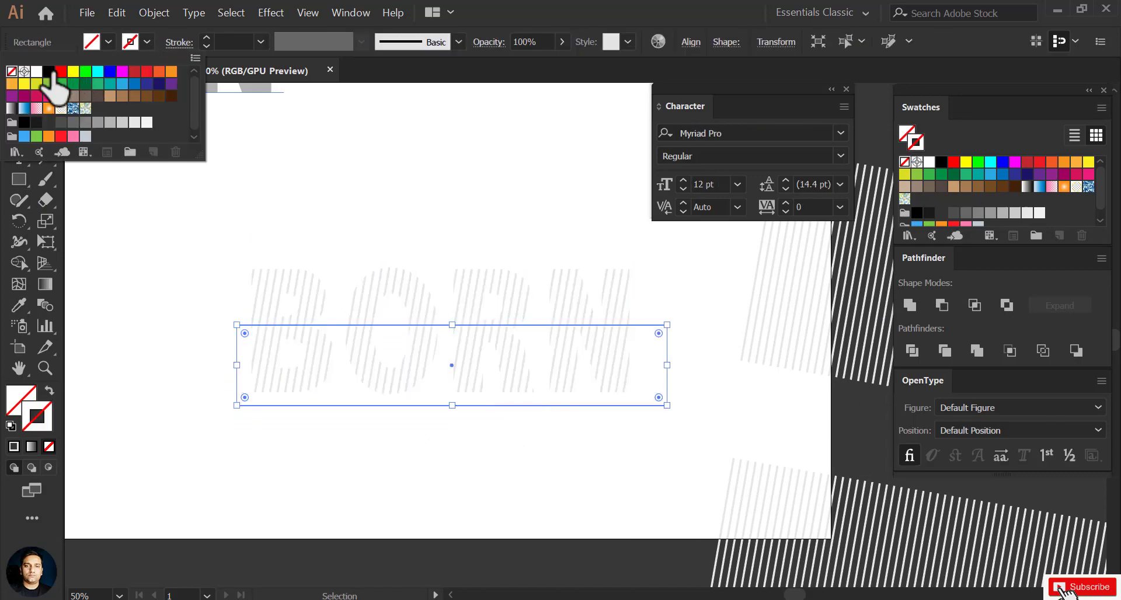
pyautogui.click(50, 73)
pyautogui.hotkey('ctrl', 'shift', 'a')
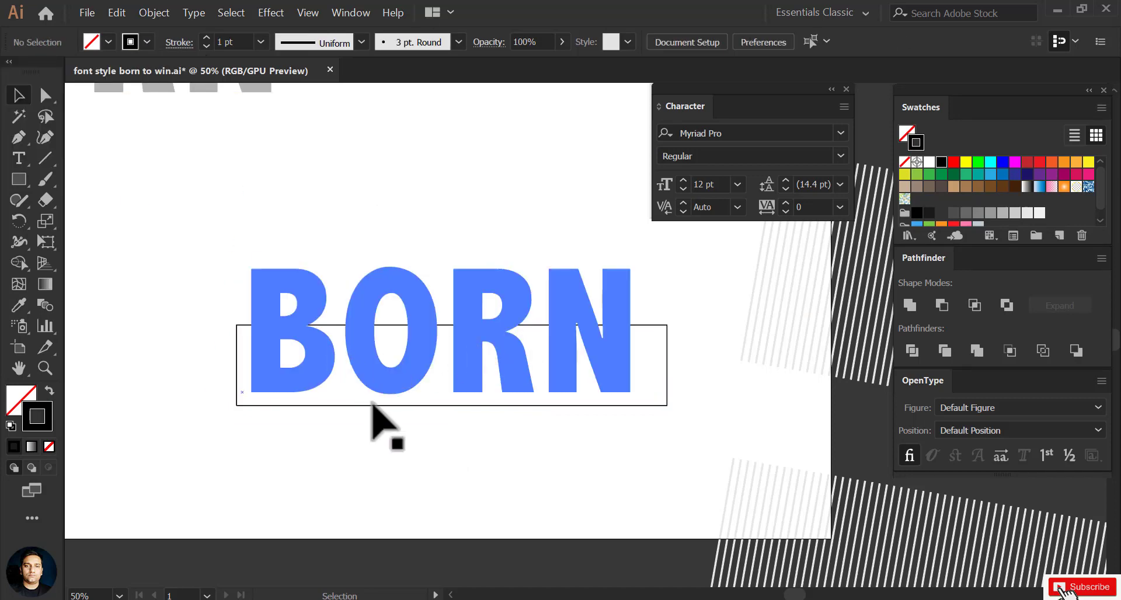
# Nudge the striped BORN down two steps and clip it to the rectangle.
pyautogui.click(372, 402)
pyautogui.press('Down')
pyautogui.press('Down')
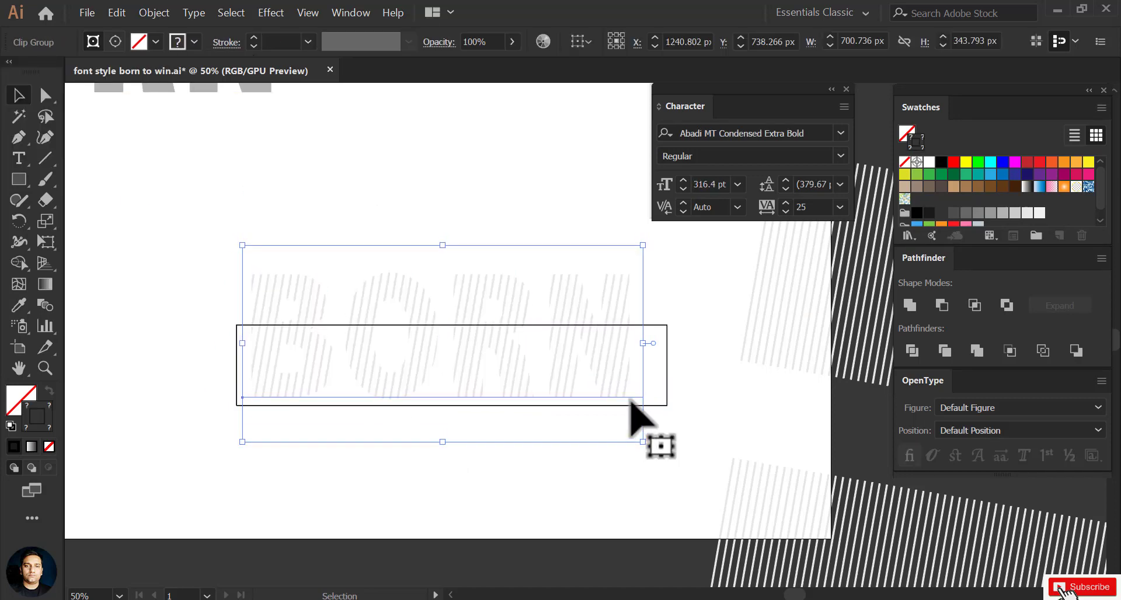
pyautogui.press('Down')
pyautogui.press('Down')
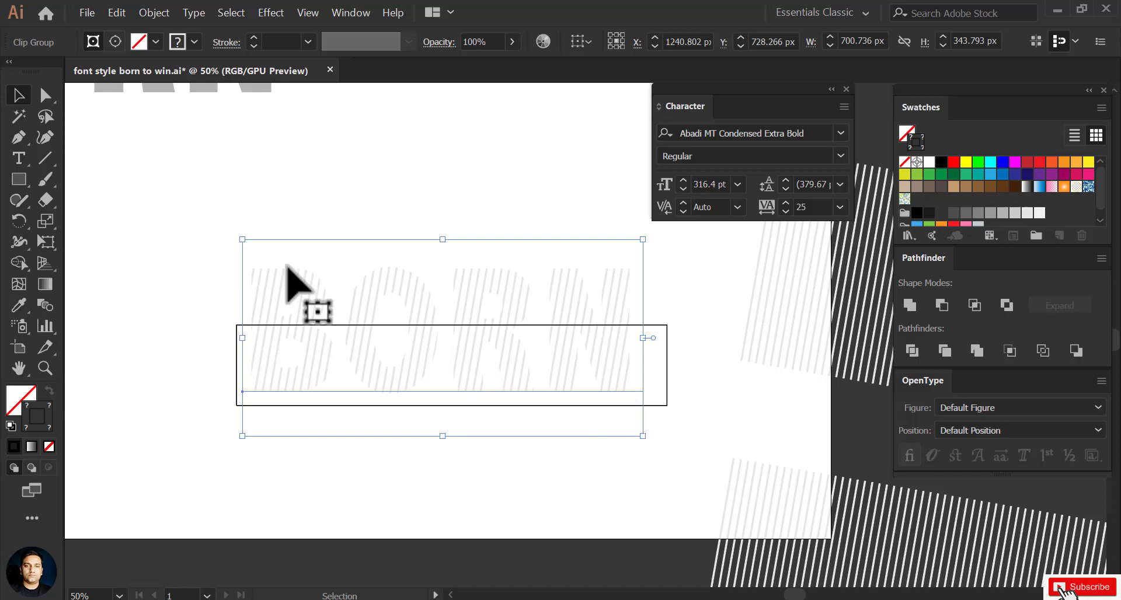
pyautogui.keyDown('shift'); pyautogui.click(286, 326); pyautogui.keyUp('shift')
pyautogui.rightClick(279, 331)
pyautogui.click(317, 422)
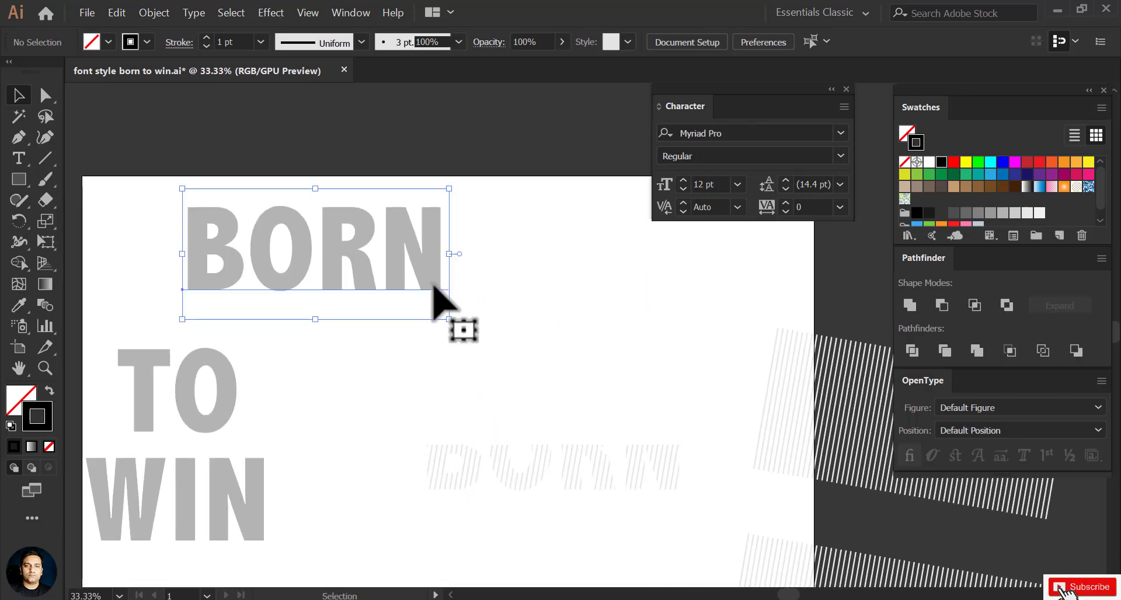
# Draw a rectangle across BORN and clip the striped BORN to it as a band.
pyautogui.moveTo(437, 301); pyautogui.dragTo(456, 305)
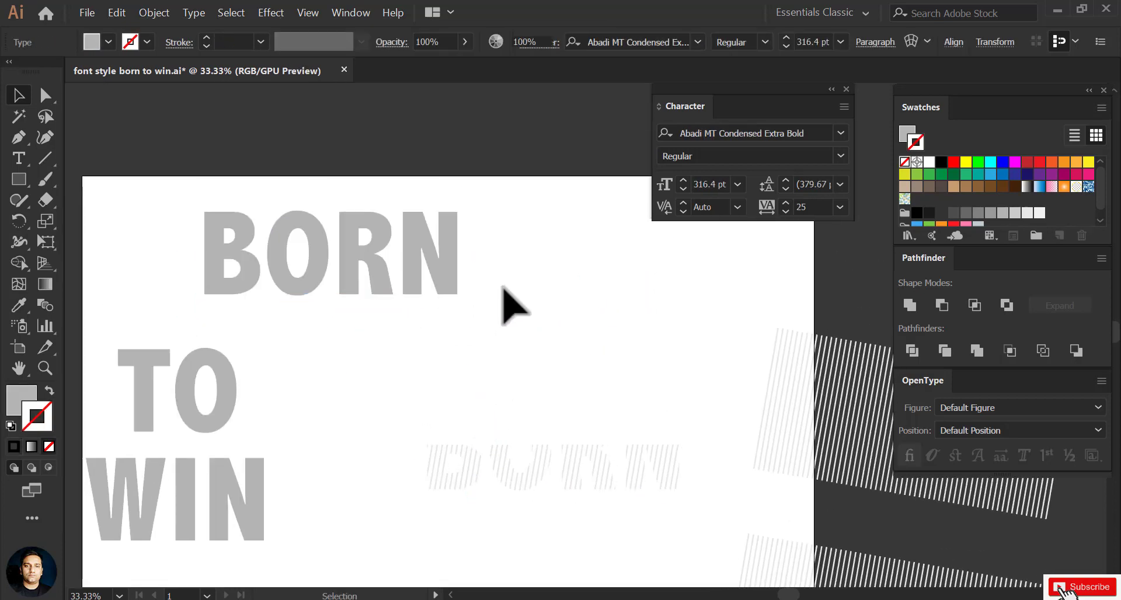
pyautogui.click(512, 305)
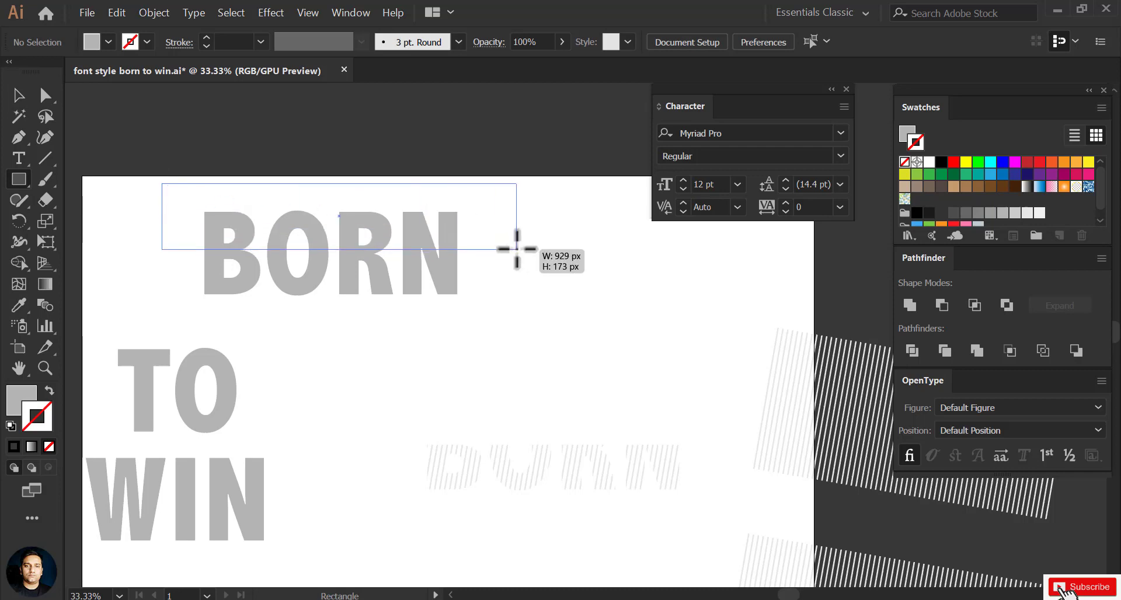
pyautogui.moveTo(272, 211); pyautogui.dragTo(516, 249)
pyautogui.click(28, 97)
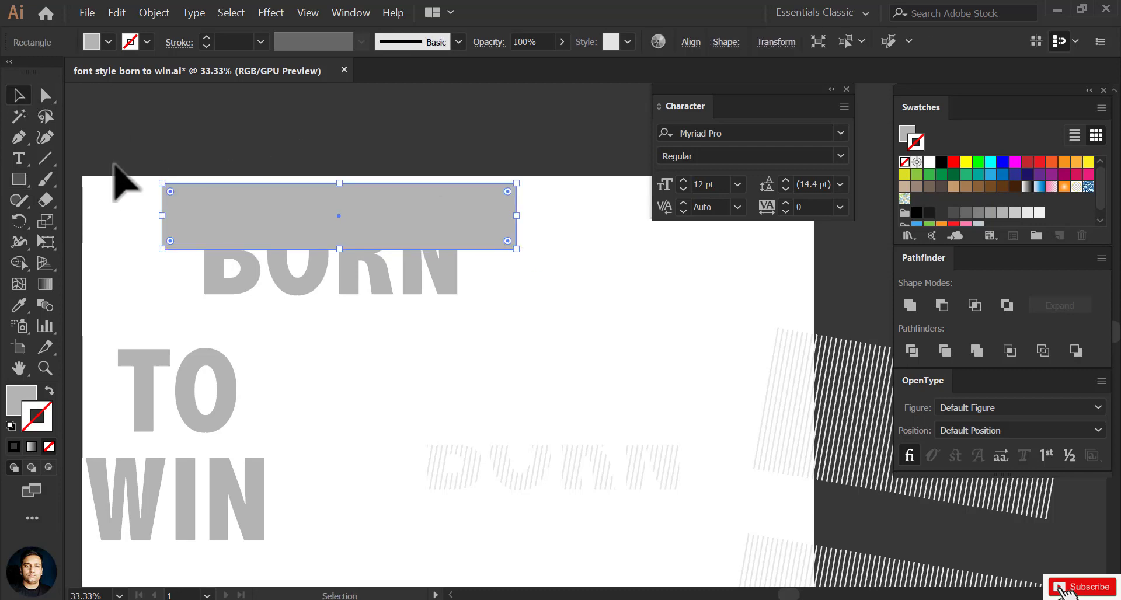
pyautogui.rightClick(400, 234)
pyautogui.click(447, 350)
# Move the striped band onto BORN's lower half and nudge it into line with the letters.
pyautogui.click(519, 382)
pyautogui.moveTo(505, 476)
pyautogui.mouseDown()
pyautogui.moveTo(274, 289)
pyautogui.moveTo(284, 289)
pyautogui.mouseUp()
pyautogui.hotkey('ctrl', '=')
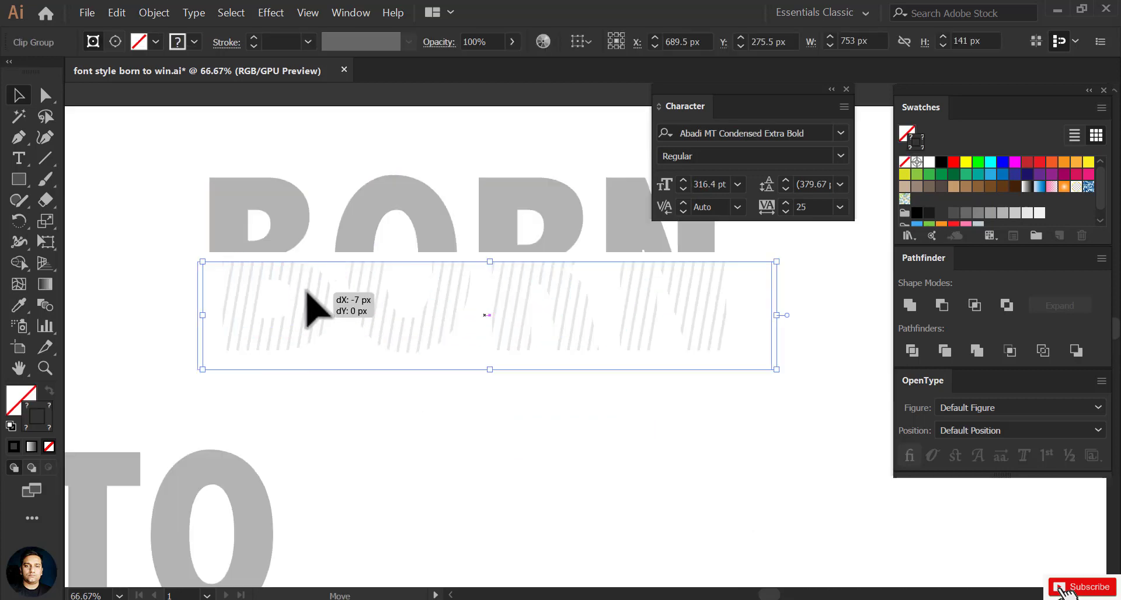
pyautogui.hotkey('shift', 'Up')
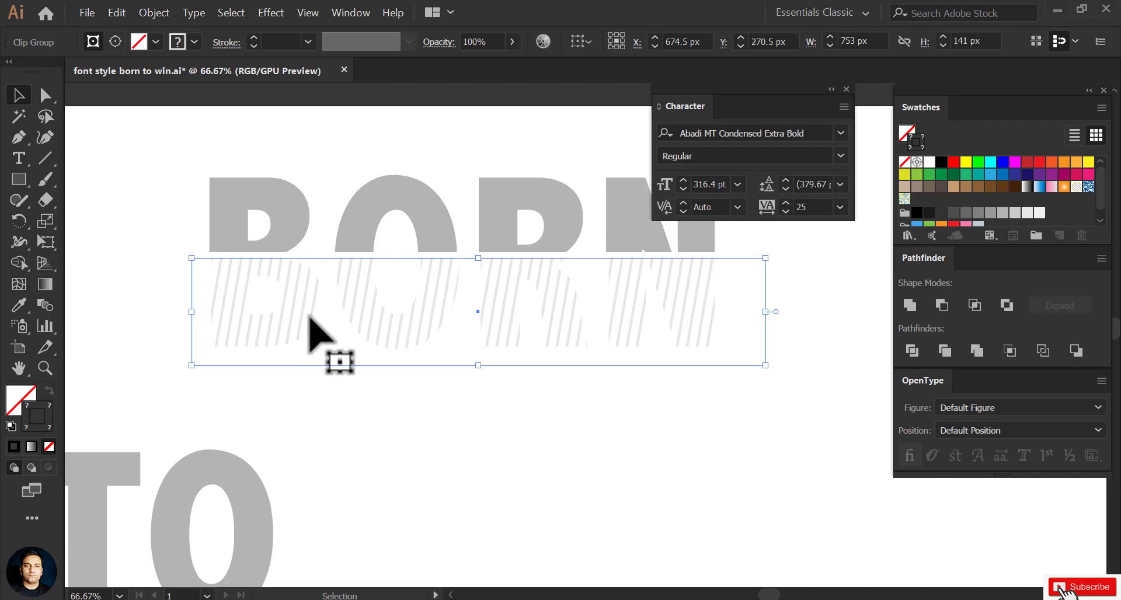
pyautogui.moveTo(309, 317); pyautogui.dragTo(318, 318)
pyautogui.press('Up')
pyautogui.press('Up')
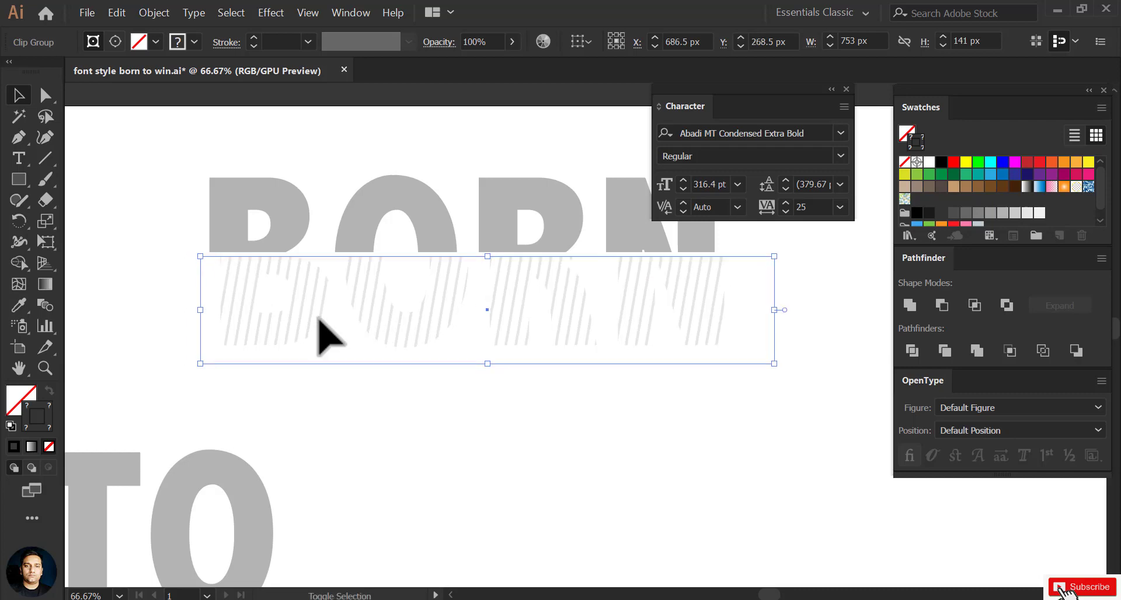
pyautogui.press('Up')
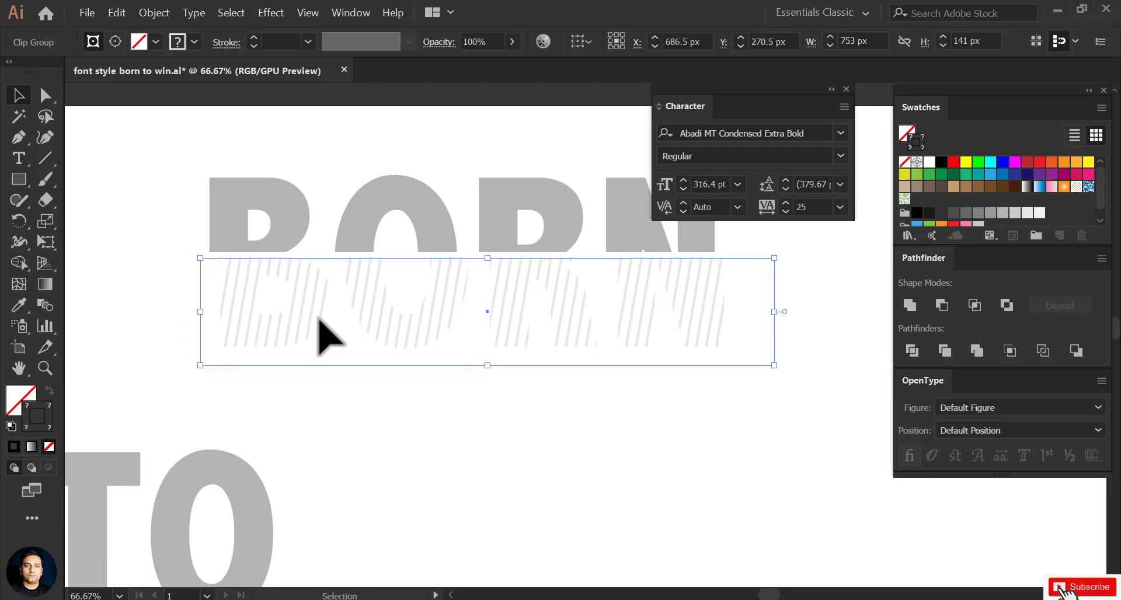
pyautogui.click(275, 370)
pyautogui.hotkey('ctrl', '-')
# Group the solid BORN and the striped band together via Object > Group.
pyautogui.rightClick(475, 329)
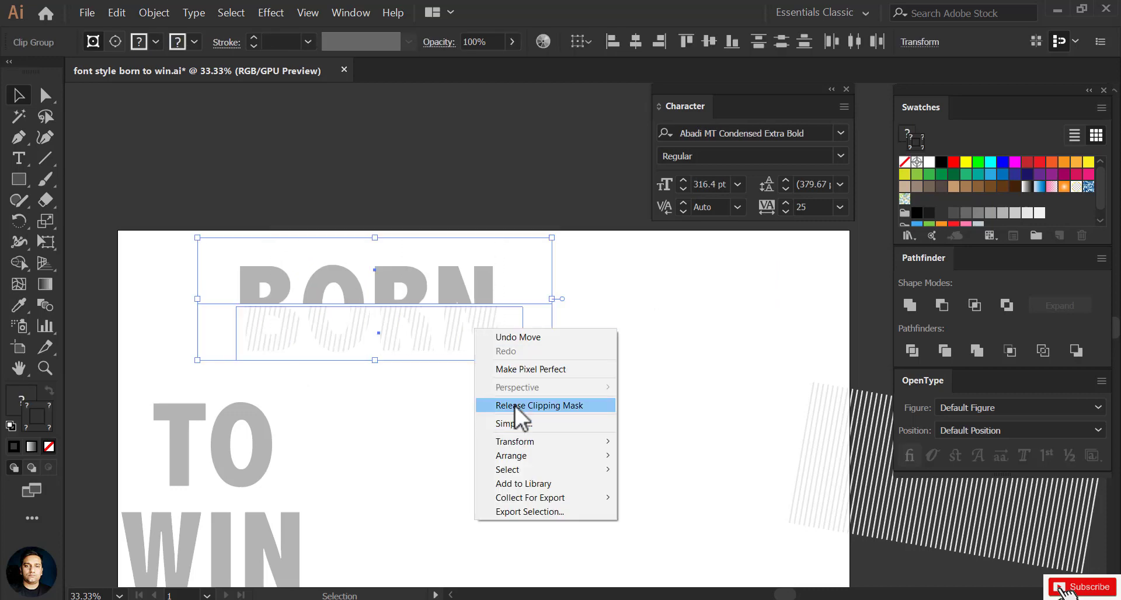
pyautogui.click(233, 245)
pyautogui.moveTo(233, 245); pyautogui.dragTo(350, 106)
pyautogui.click(153, 13)
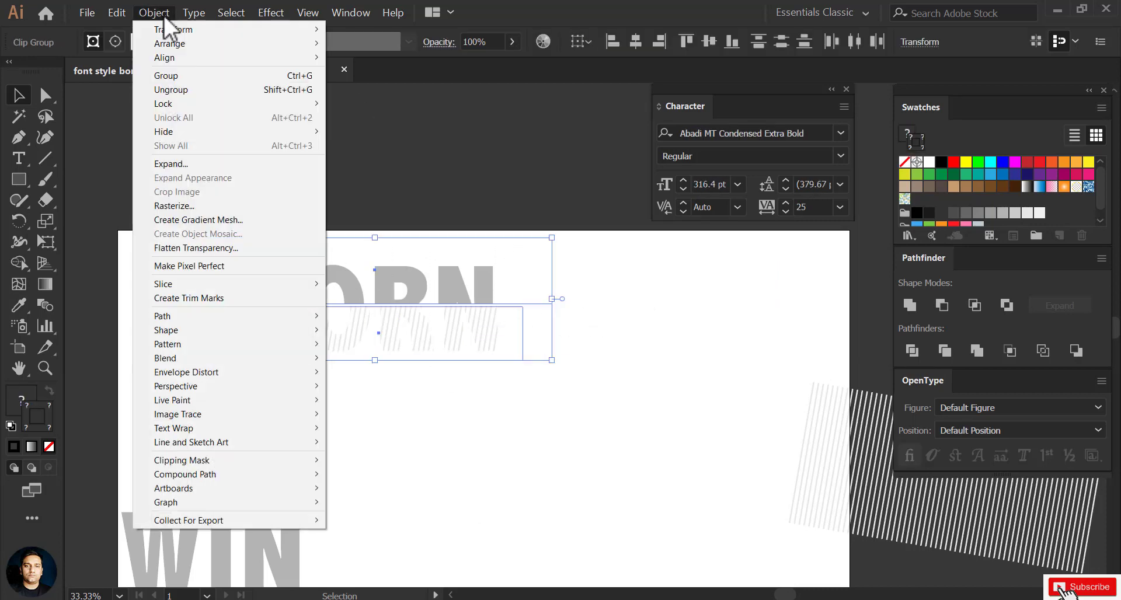
pyautogui.click(194, 75)
pyautogui.click(425, 170)
pyautogui.moveTo(450, 350)
pyautogui.mouseDown()
pyautogui.moveTo(413, 308)
pyautogui.moveTo(321, 289)
pyautogui.mouseUp()
pyautogui.moveTo(348, 330); pyautogui.dragTo(395, 339)
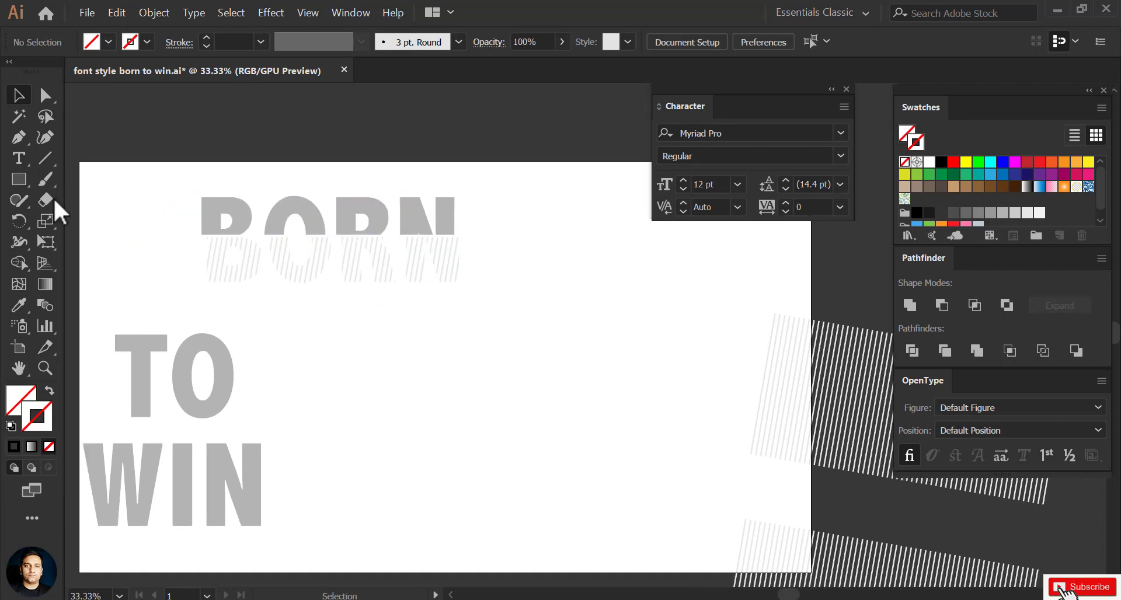
# Draw an artboard-sized black rectangle and send it behind all the artwork.
pyautogui.press('m')
pyautogui.moveTo(125, 208); pyautogui.dragTo(139, 194)
pyautogui.moveTo(95, 148); pyautogui.dragTo(826, 558)
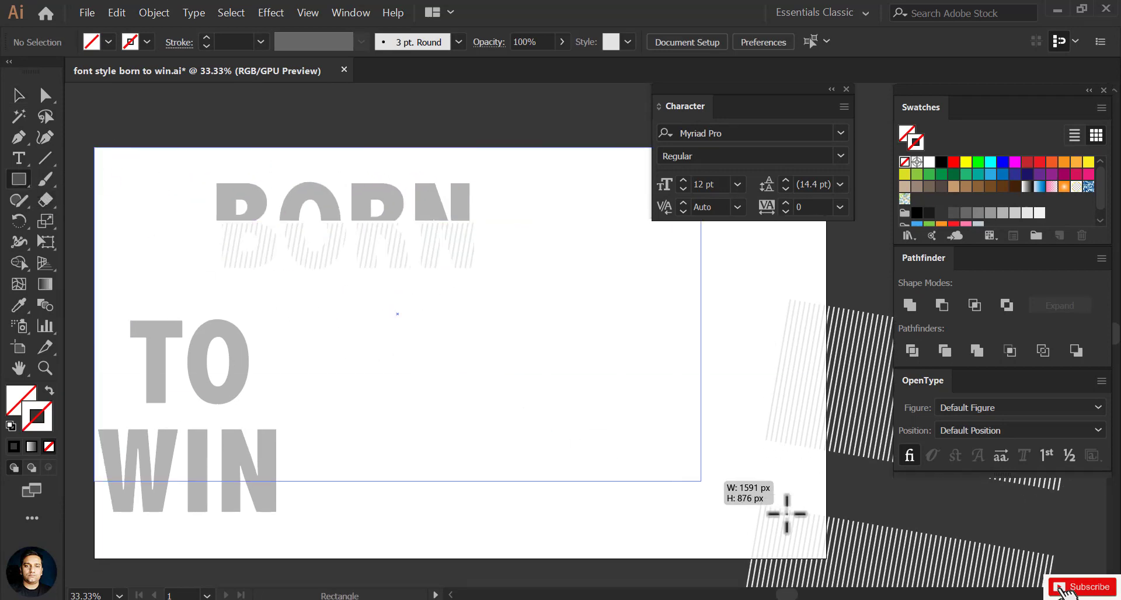
pyautogui.press('v')
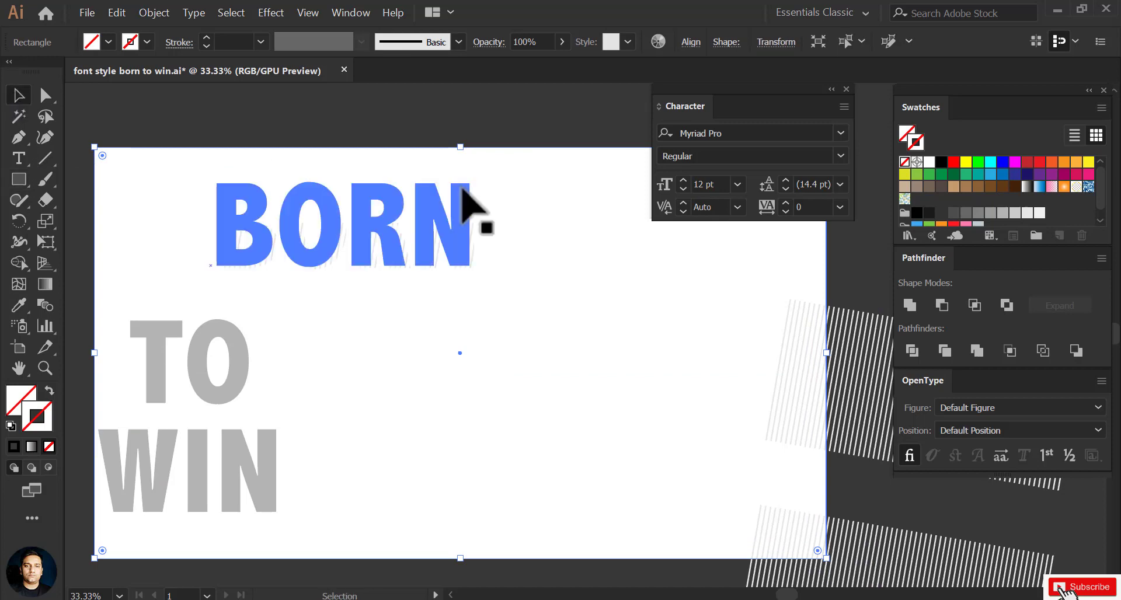
pyautogui.click(941, 213)
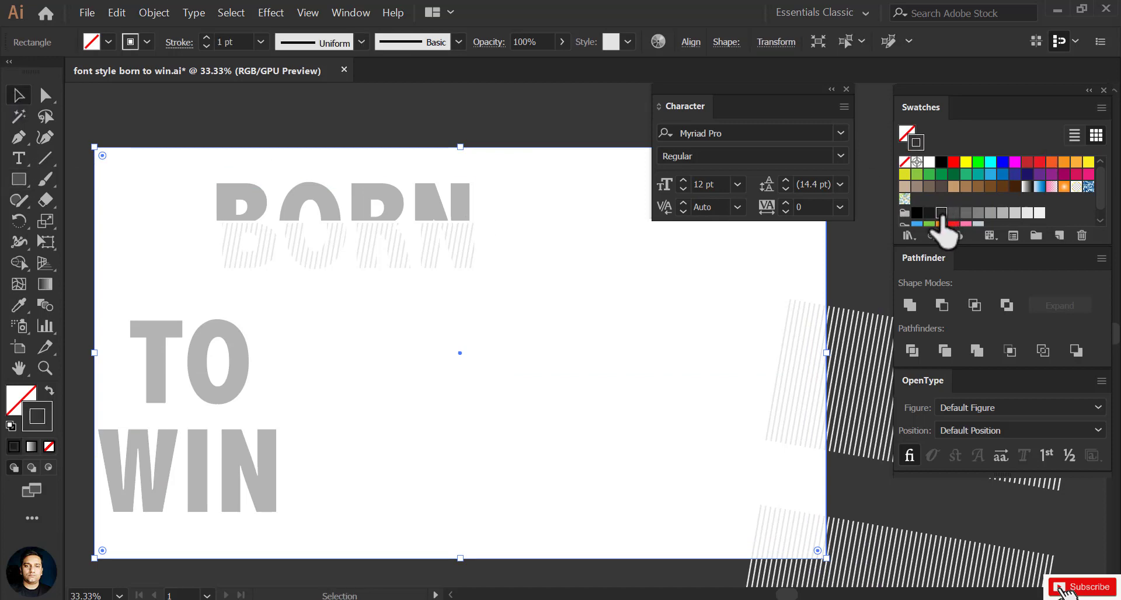
pyautogui.click(934, 213)
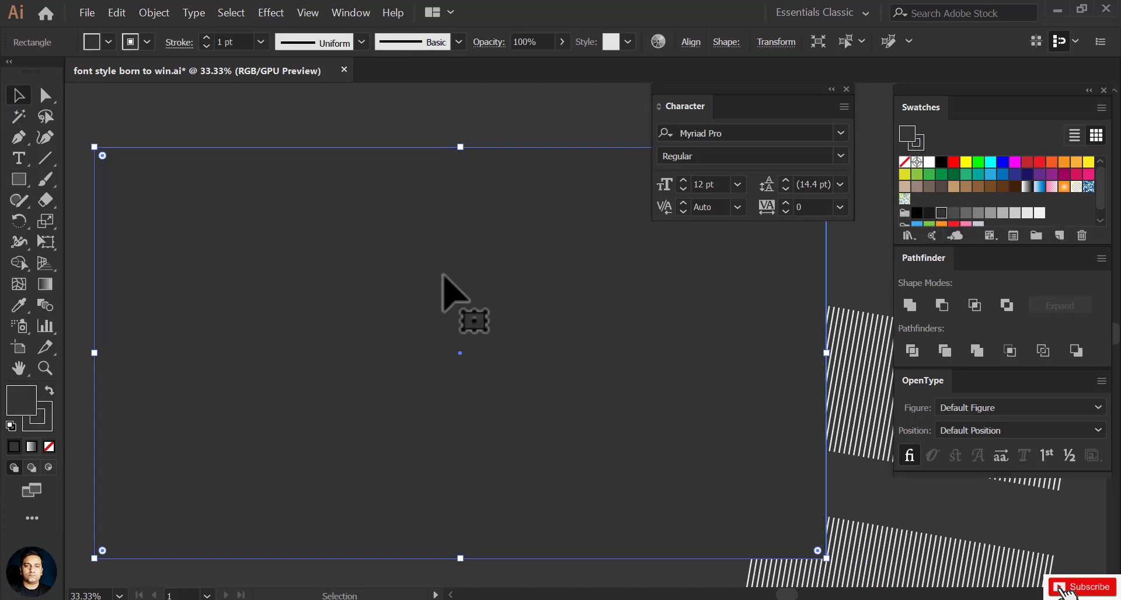
pyautogui.rightClick(444, 276)
pyautogui.click(625, 529)
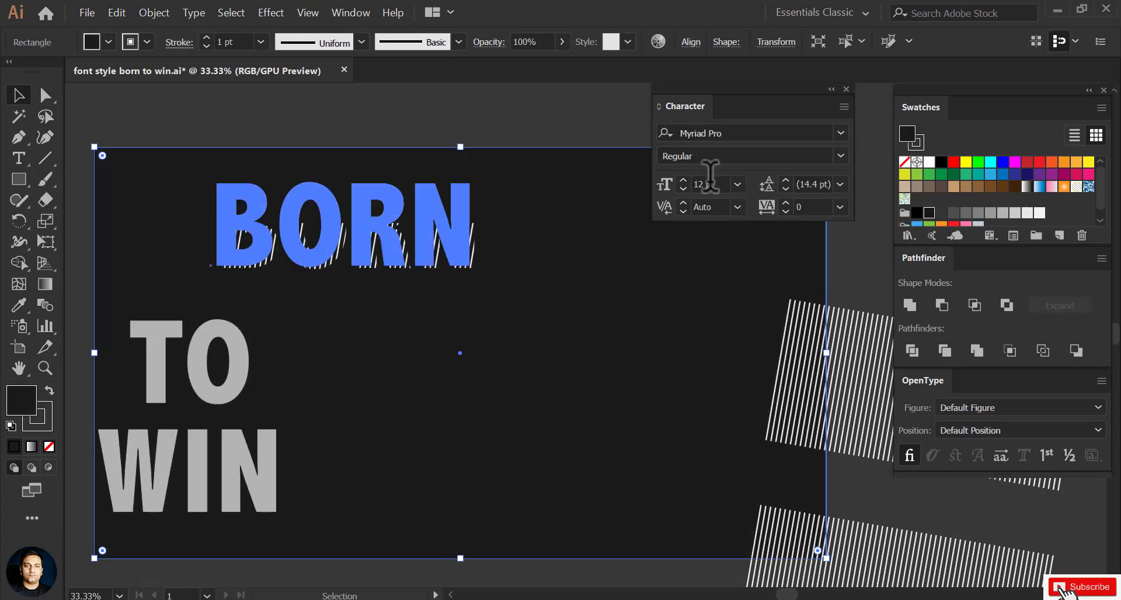
# Change the background rectangle's fill to a deep maroon in the Color Picker.
pyautogui.click(941, 213)
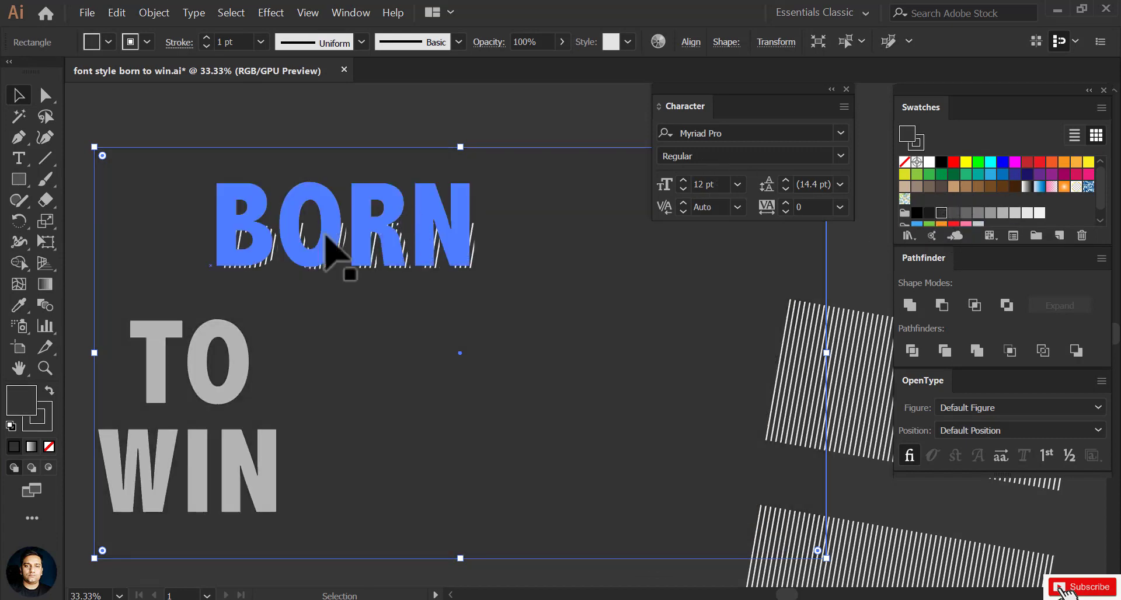
pyautogui.doubleClick(24, 407)
pyautogui.moveTo(500, 519); pyautogui.dragTo(510, 528)
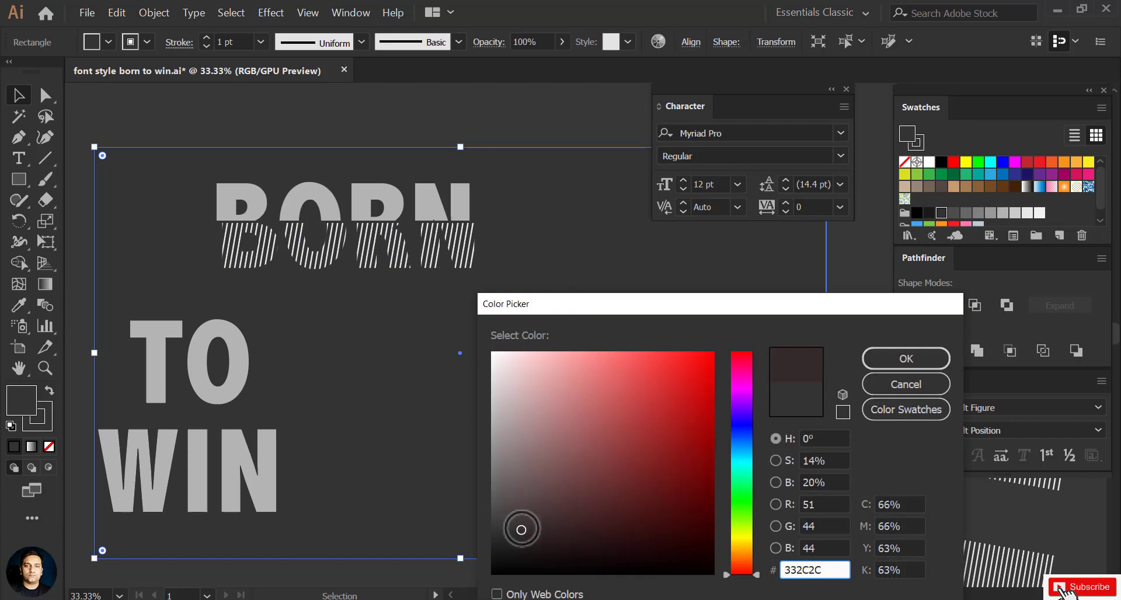
pyautogui.click(906, 359)
pyautogui.click(322, 116)
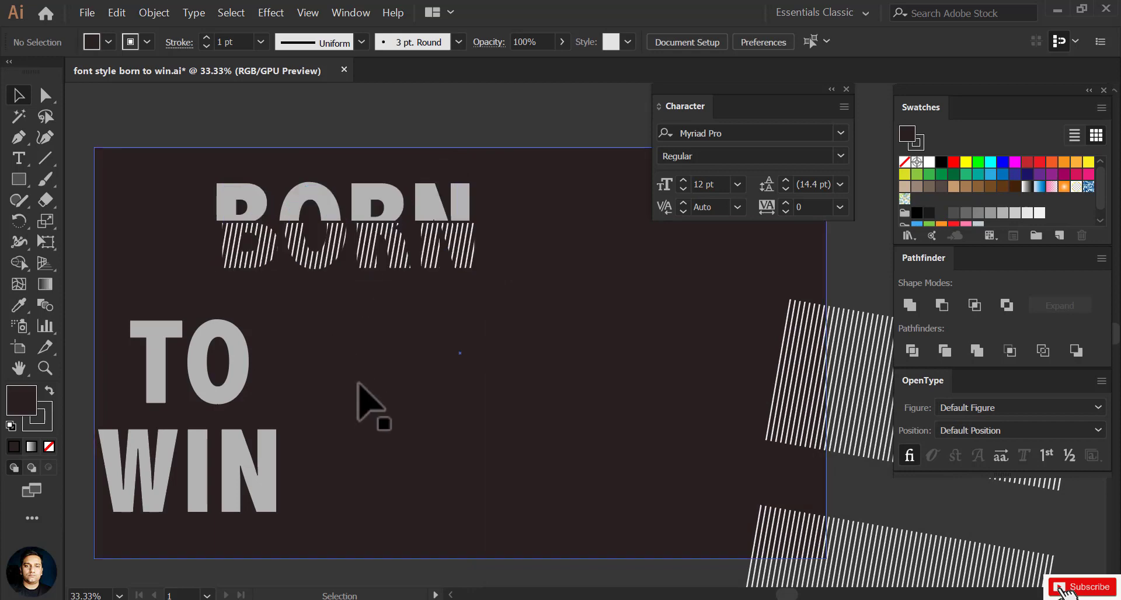
# Lock the background rectangle with Object > Lock > Selection.
pyautogui.moveTo(400, 429); pyautogui.dragTo(358, 420)
pyautogui.rightClick(506, 286)
pyautogui.click(448, 207)
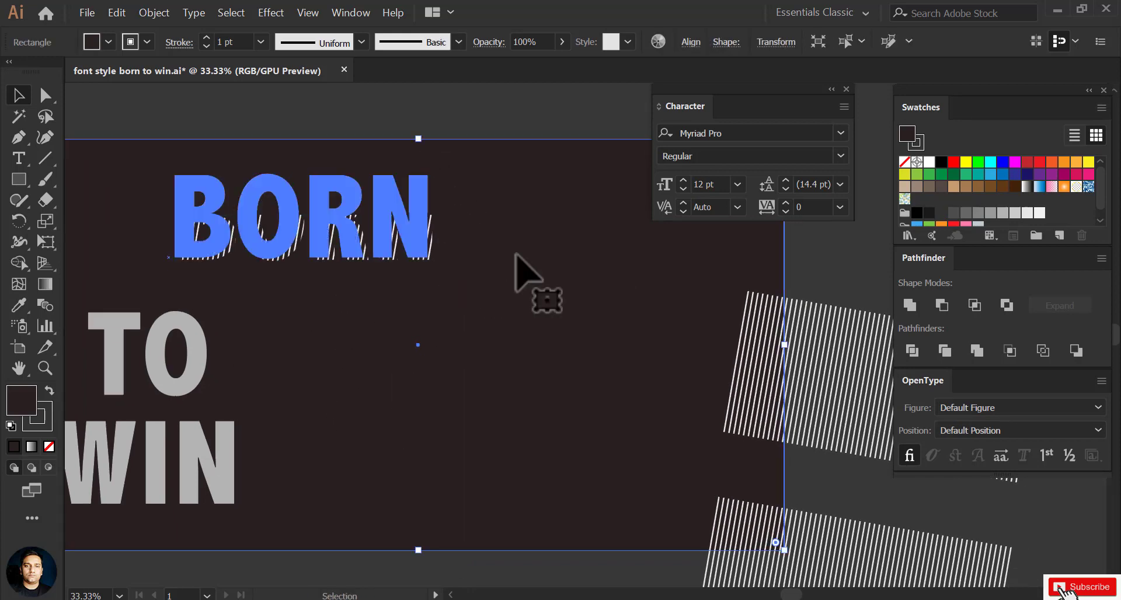
pyautogui.click(153, 12)
pyautogui.click(373, 103)
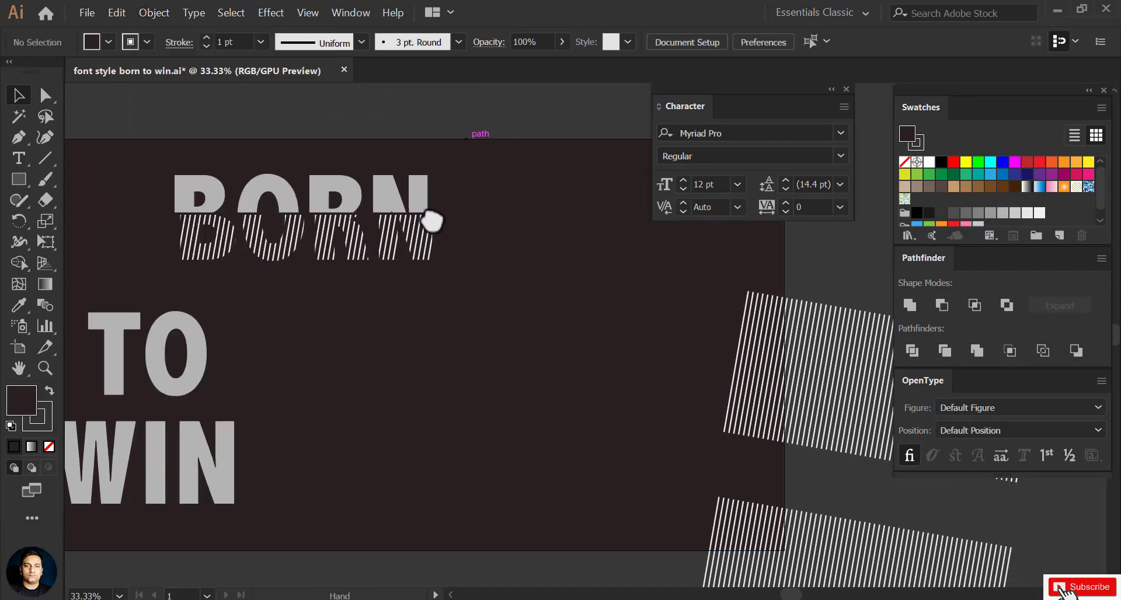
pyautogui.click(412, 238)
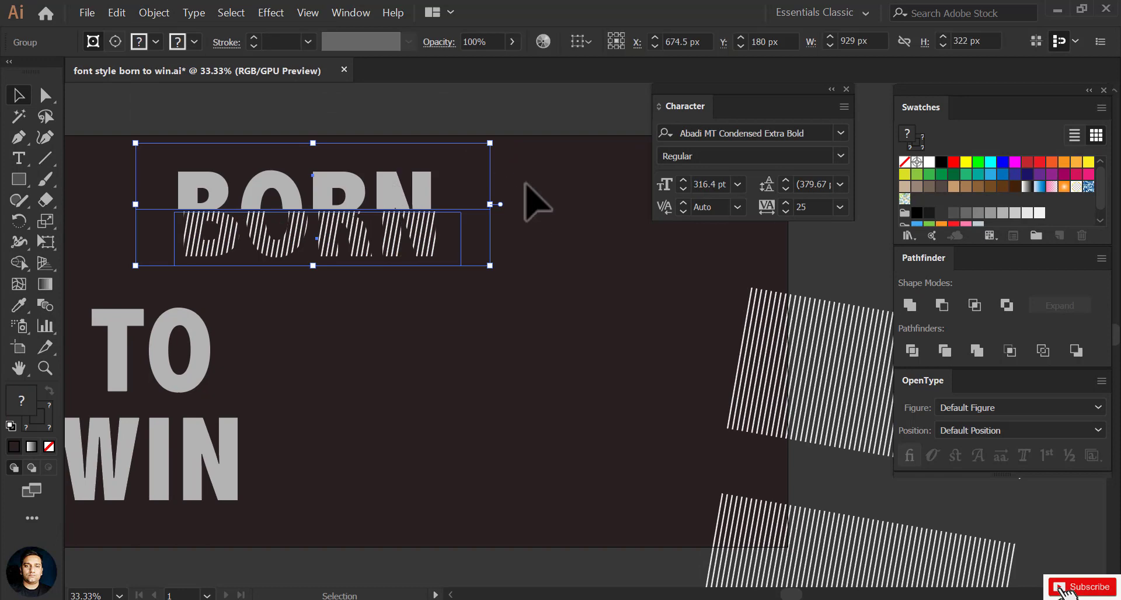
# Inside the BORN group, fill the top clip shape grey and lighten the solid BORN.
pyautogui.doubleClick(384, 186)
pyautogui.click(1002, 212)
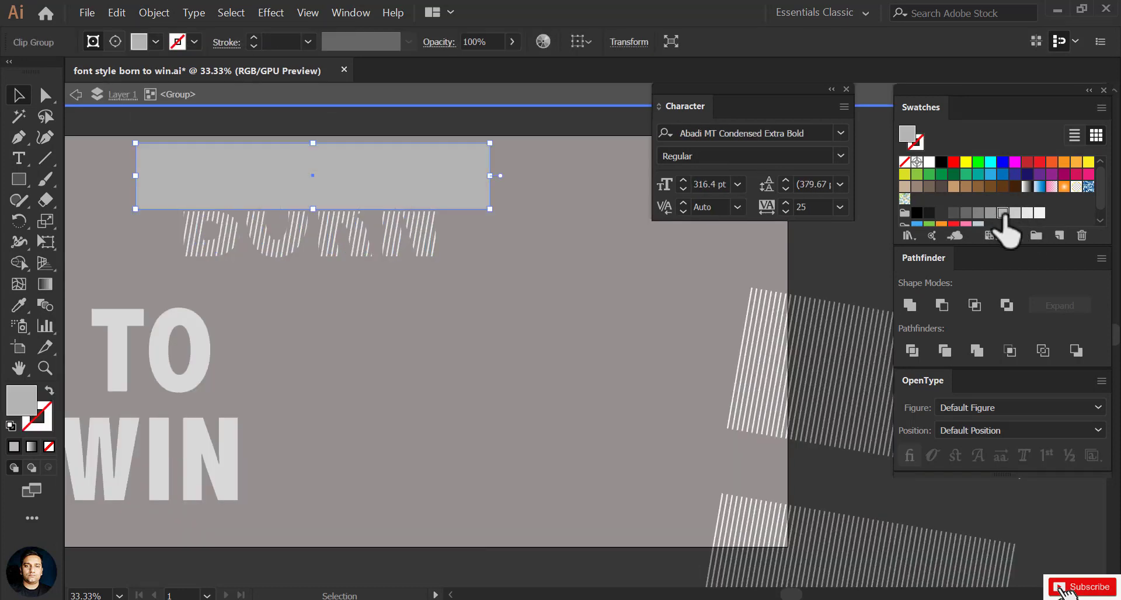
pyautogui.doubleClick(370, 248)
pyautogui.click(631, 221)
pyautogui.click(394, 204)
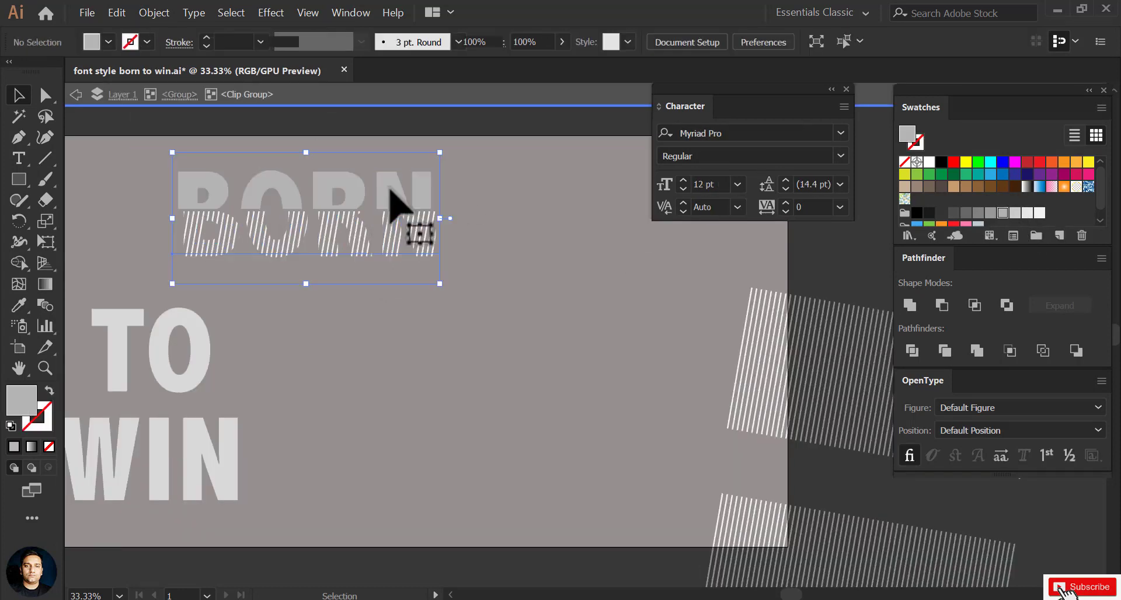
pyautogui.click(1013, 213)
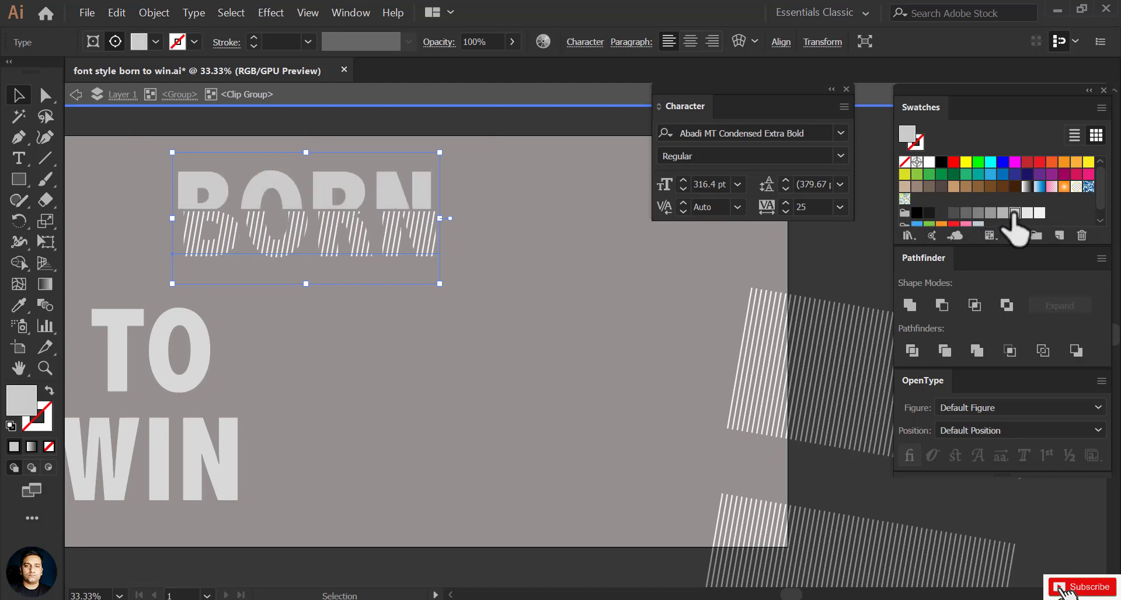
pyautogui.click(78, 94)
pyautogui.click(75, 96)
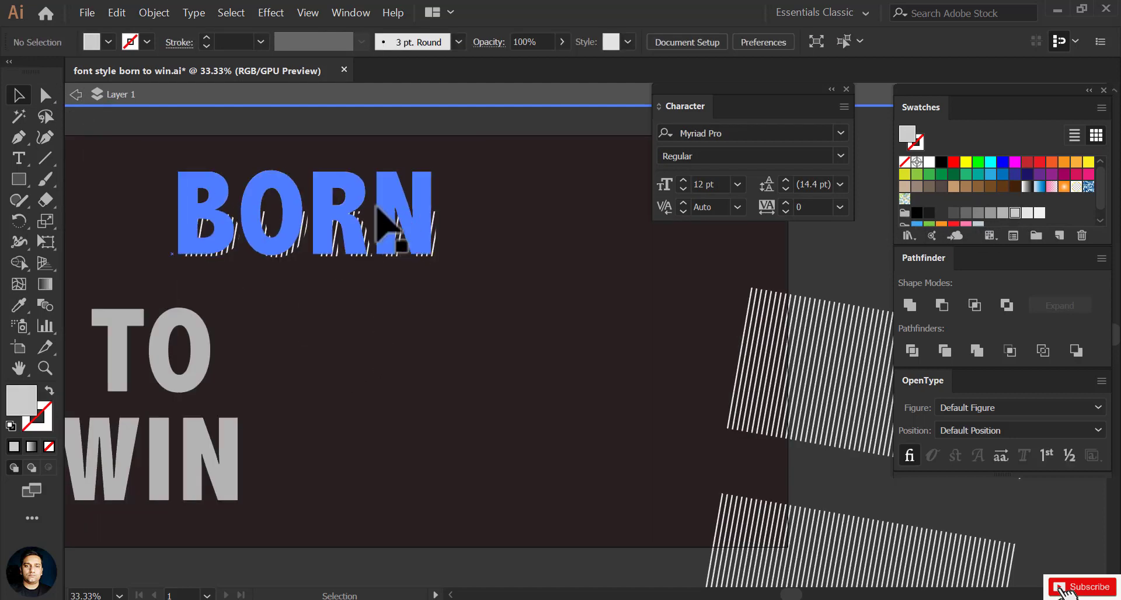
# Ungroup the BORN parts and reselect the lettering.
pyautogui.click(403, 232)
pyautogui.rightClick(403, 232)
pyautogui.click(475, 352)
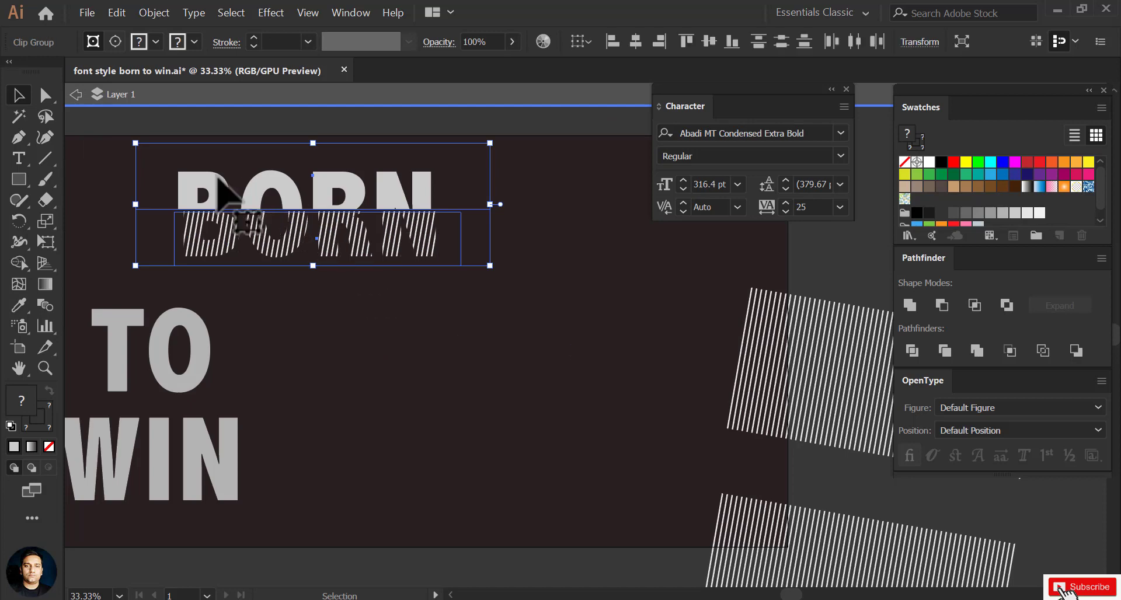
pyautogui.click(133, 151)
pyautogui.click(412, 249)
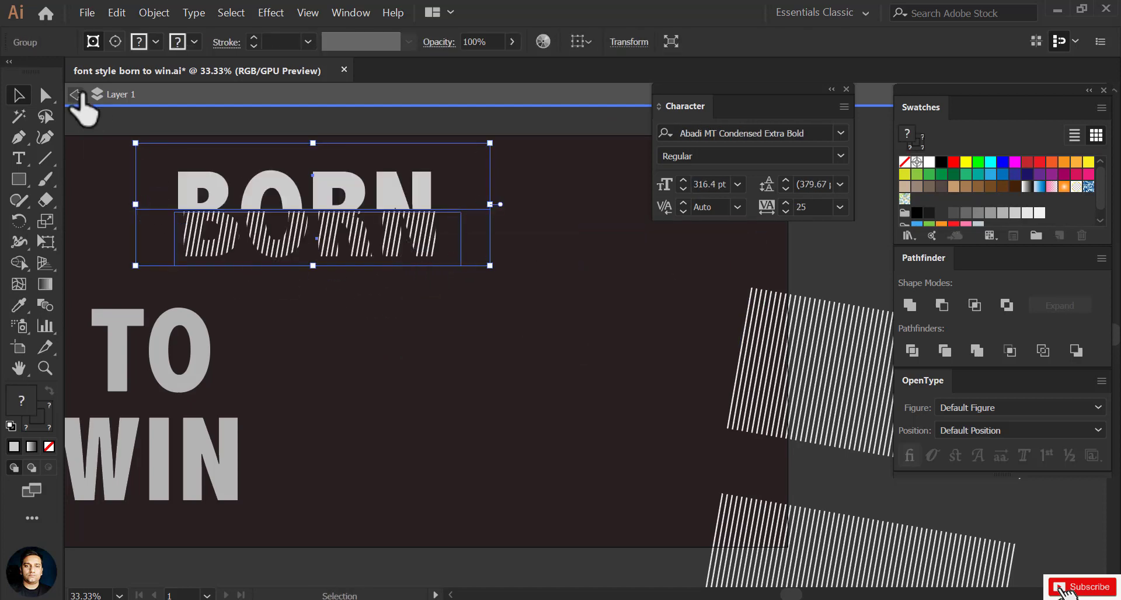
# Unlock all artwork with Ctrl+Alt+2 and select the striped BORN.
pyautogui.click(154, 12)
pyautogui.hotkey('ctrl', 'alt', '2')
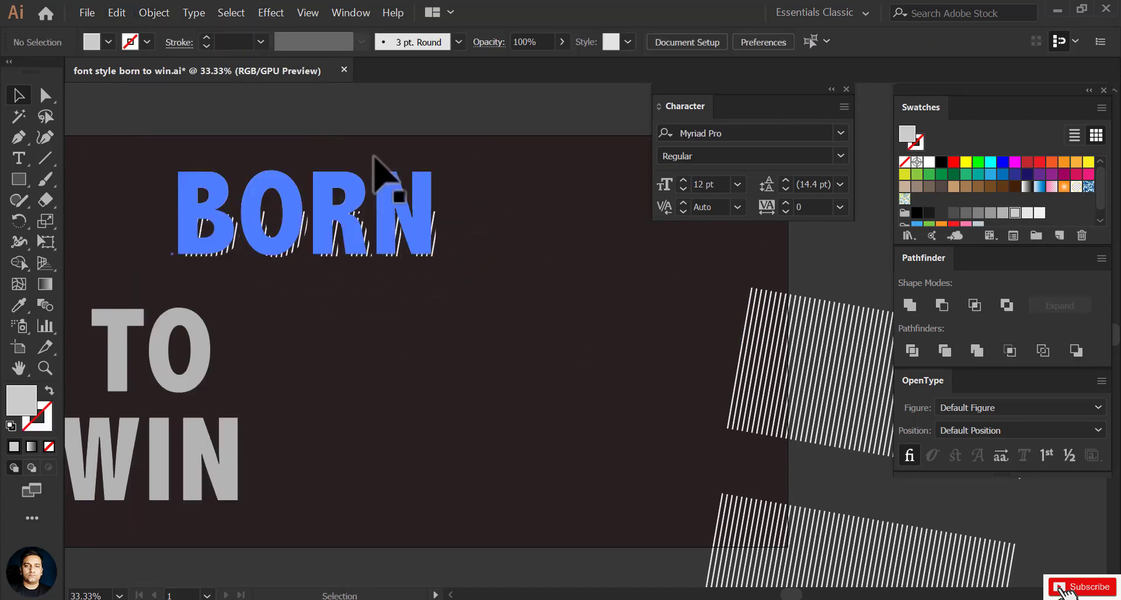
pyautogui.scroll(-1, 401, 220)
pyautogui.click(357, 334)
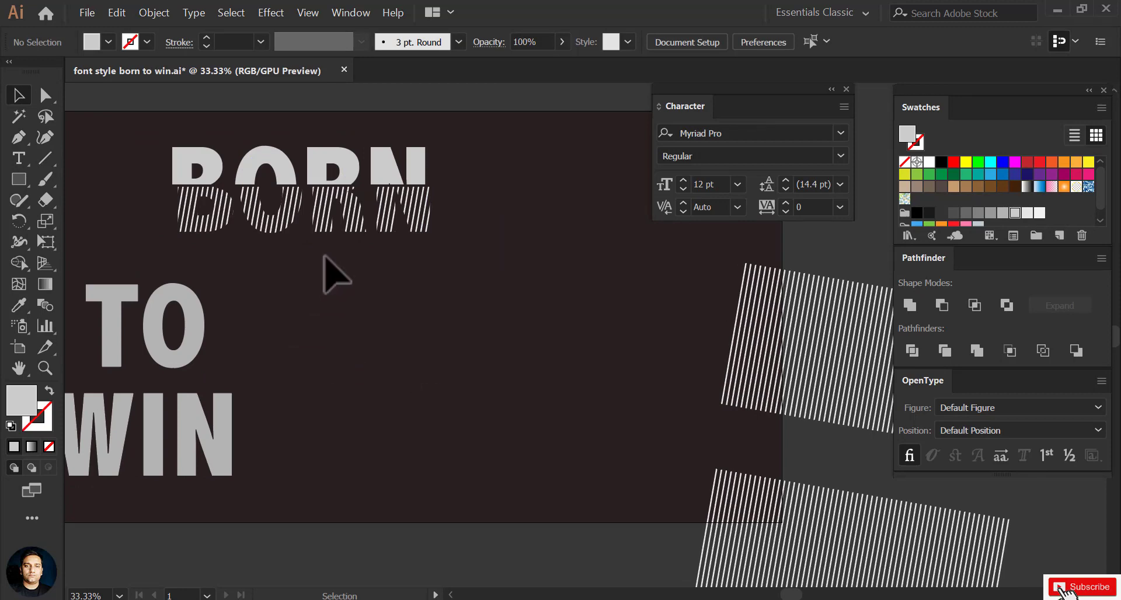
pyautogui.click(325, 223)
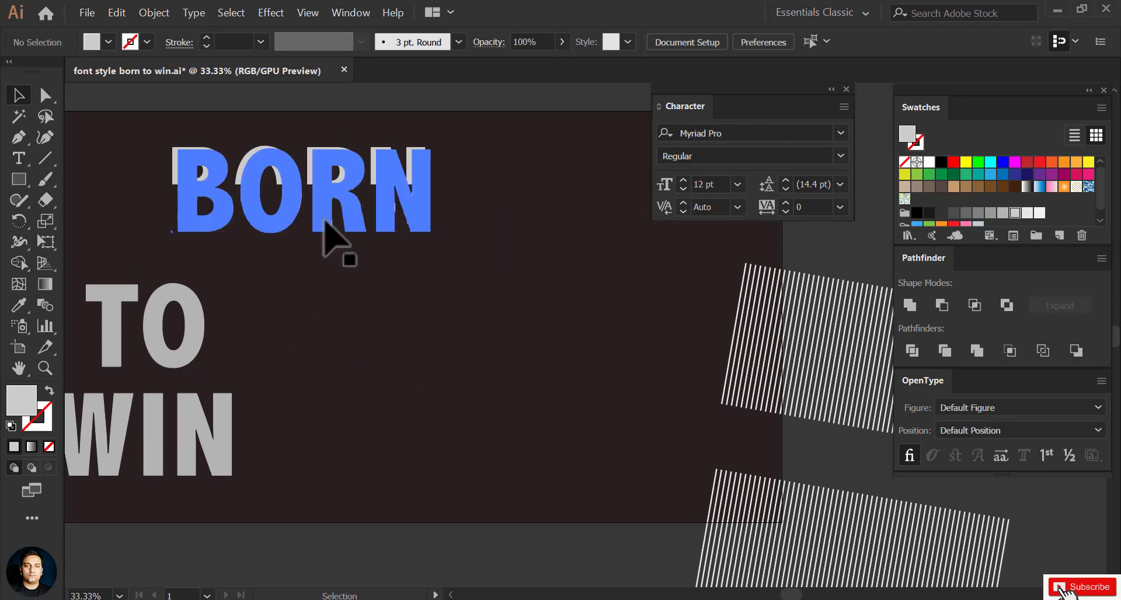
# Duplicate TO to the right of the original.
pyautogui.press('c')
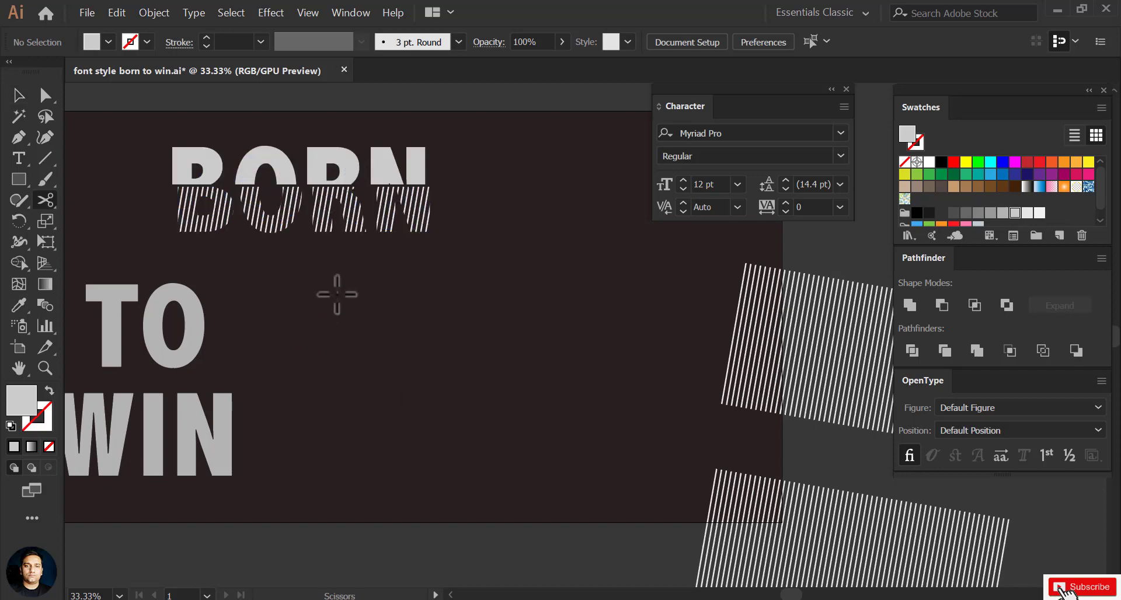
pyautogui.click(20, 98)
pyautogui.moveTo(325, 300); pyautogui.dragTo(282, 300)
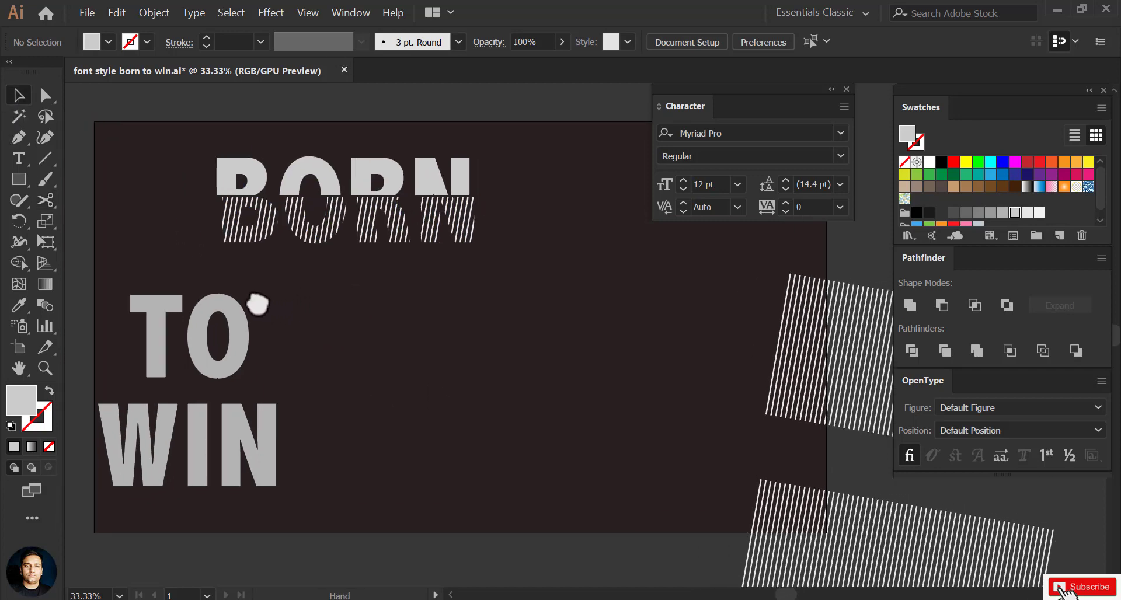
pyautogui.moveTo(224, 329); pyautogui.dragTo(411, 340)
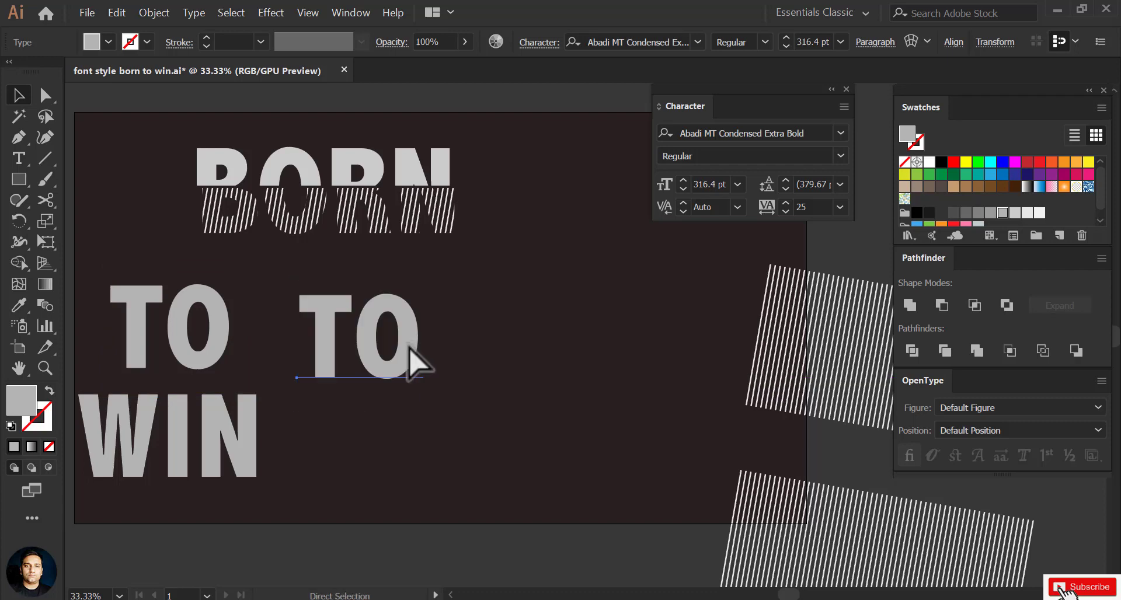
# Give TO and WIN a lighter grey fill and move the TO copy farther right.
pyautogui.click(210, 332)
pyautogui.click(1014, 213)
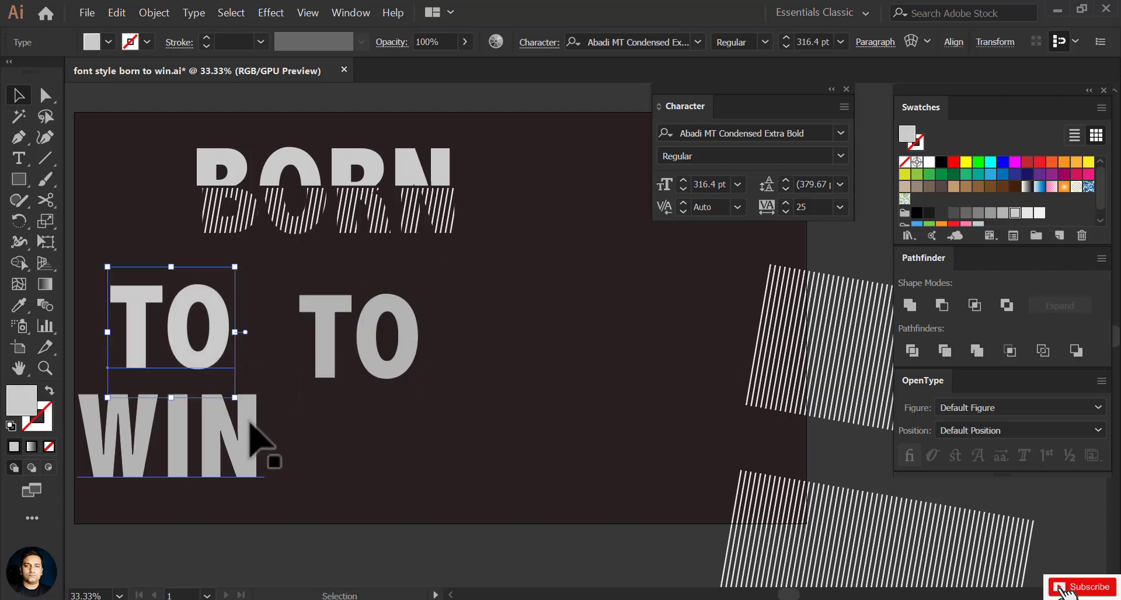
pyautogui.click(250, 436)
pyautogui.click(1015, 213)
pyautogui.moveTo(336, 356); pyautogui.dragTo(546, 370)
pyautogui.click(543, 455)
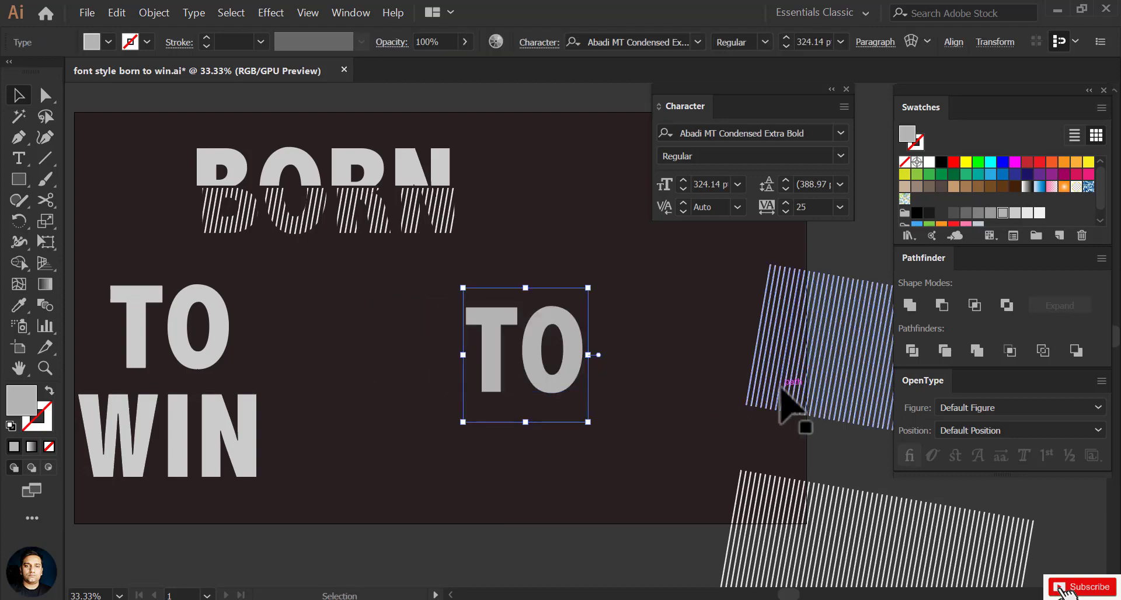
# Bring the stripe group to the front over the TO copy and try clipping it.
pyautogui.moveTo(783, 391); pyautogui.dragTo(604, 385)
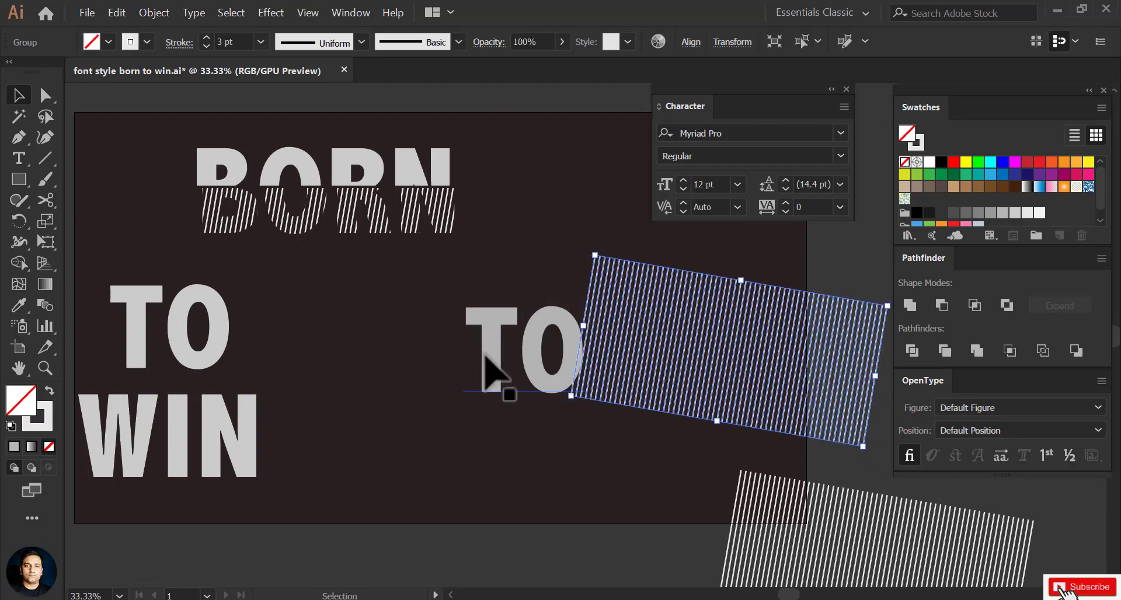
pyautogui.rightClick(490, 370)
pyautogui.moveTo(569, 510)
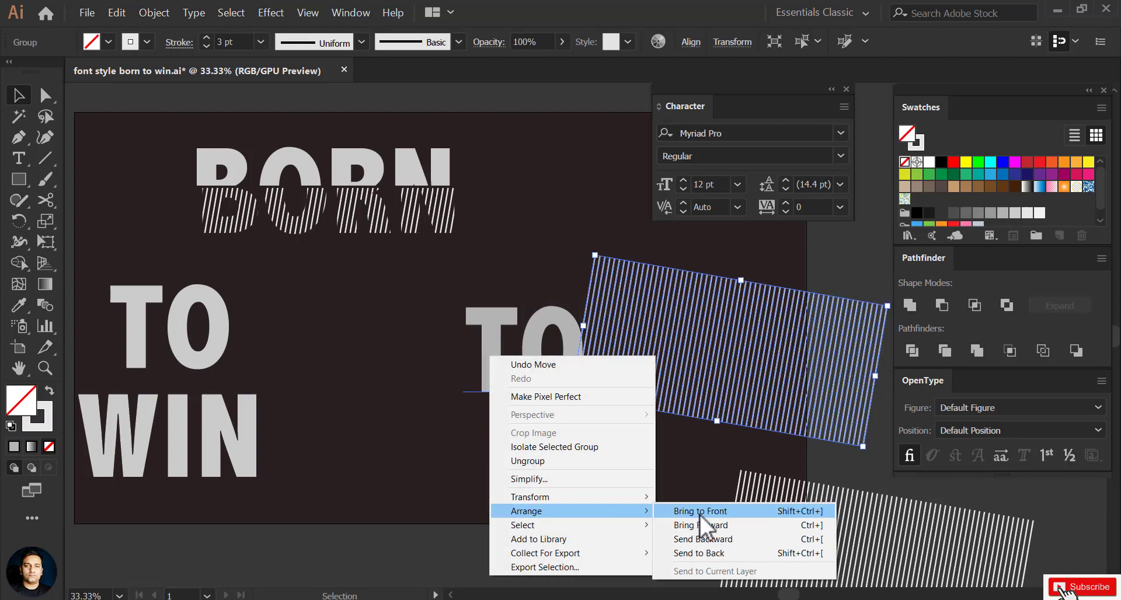
pyautogui.click(708, 537)
pyautogui.moveTo(668, 401); pyautogui.dragTo(517, 409)
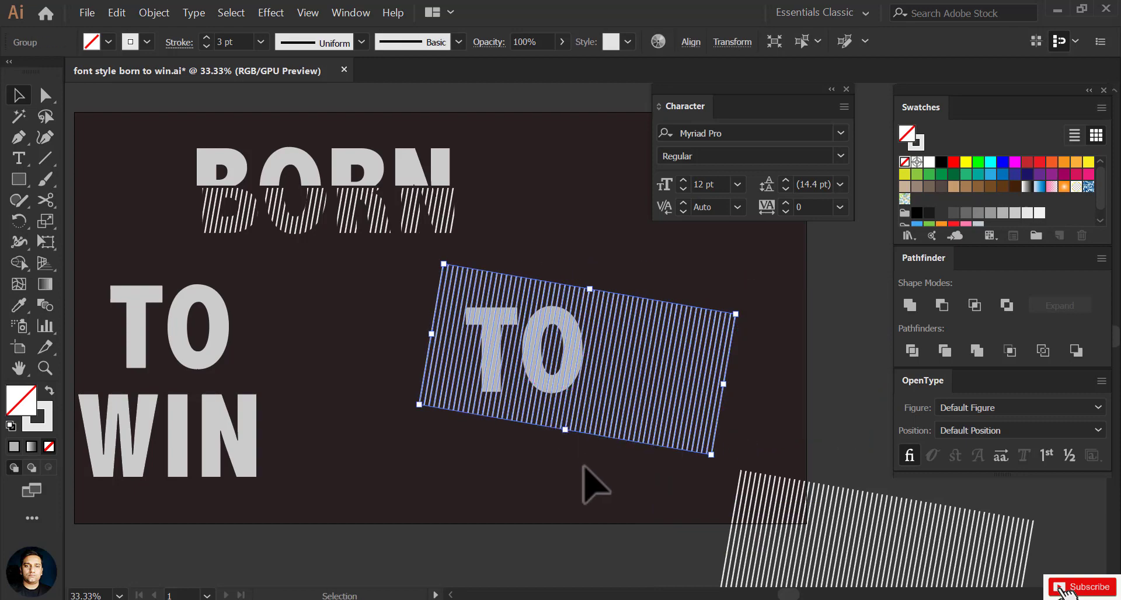
pyautogui.keyDown('shift'); pyautogui.click(469, 324); pyautogui.keyUp('shift')
pyautogui.rightClick(464, 326)
pyautogui.click(513, 432)
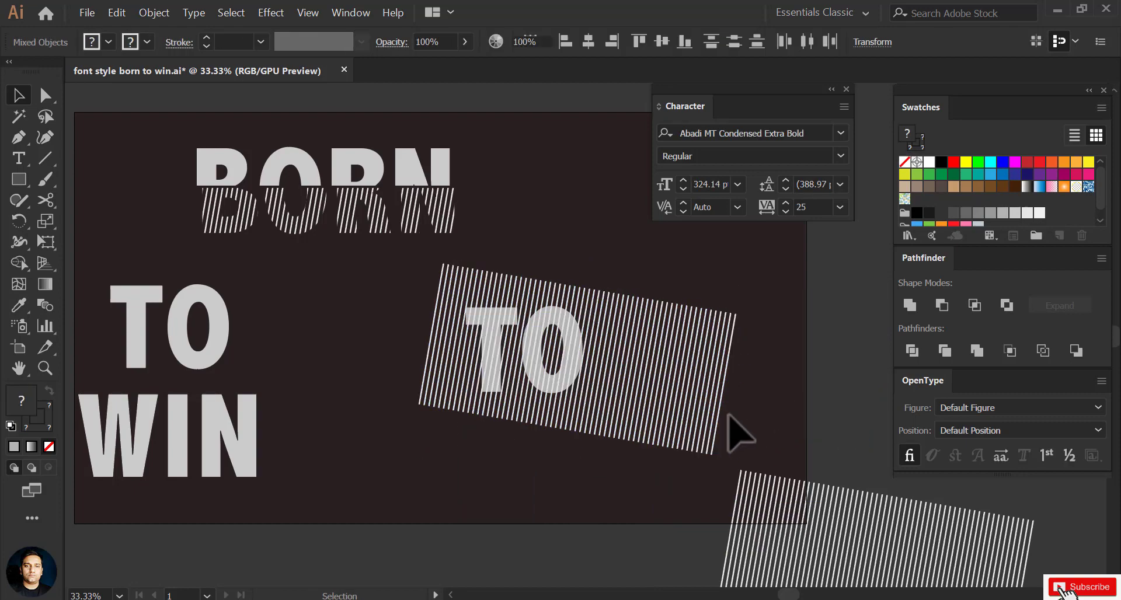
# Restack TO above the stripes and clip the stripes inside the TO letters.
pyautogui.moveTo(604, 385); pyautogui.dragTo(738, 380)
pyautogui.click(537, 380)
pyautogui.rightClick(527, 369)
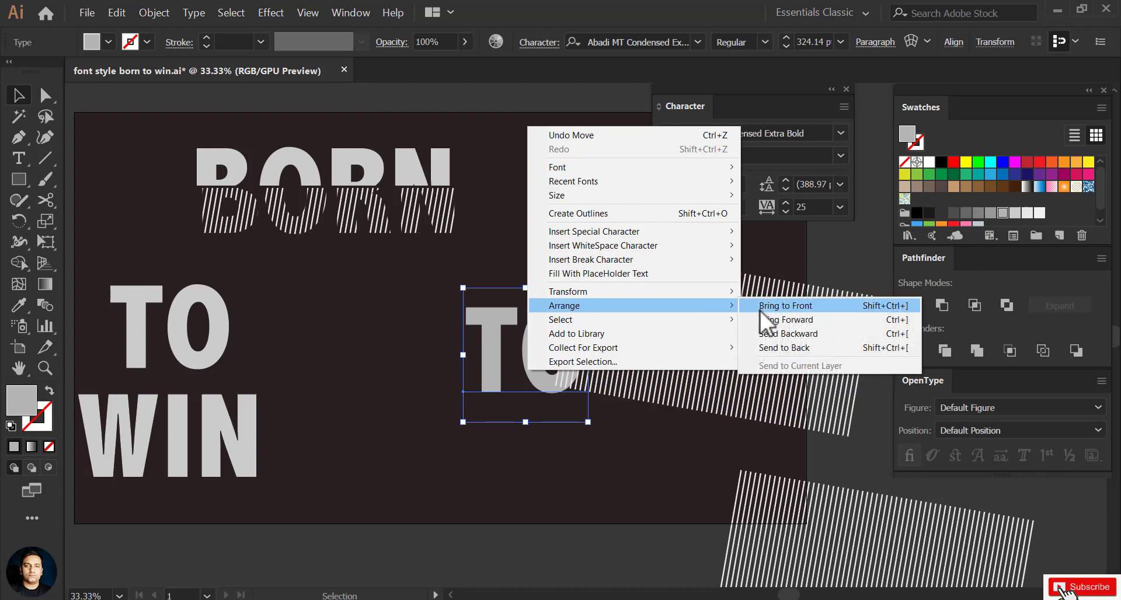
pyautogui.click(760, 308)
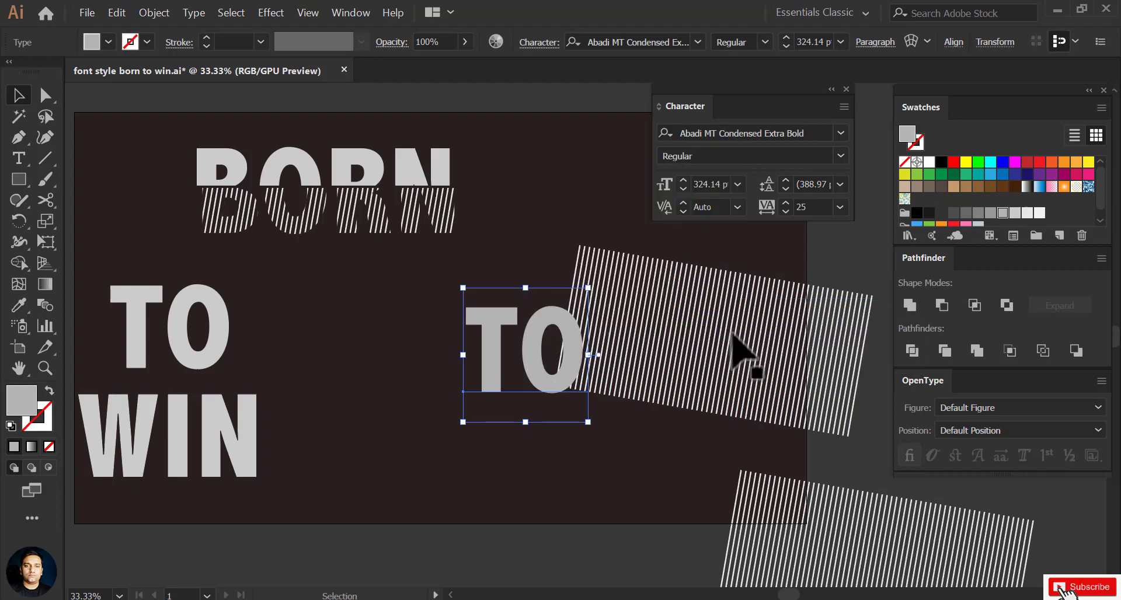
pyautogui.moveTo(678, 408); pyautogui.dragTo(560, 416)
pyautogui.keyDown('shift'); pyautogui.click(500, 374); pyautogui.keyUp('shift')
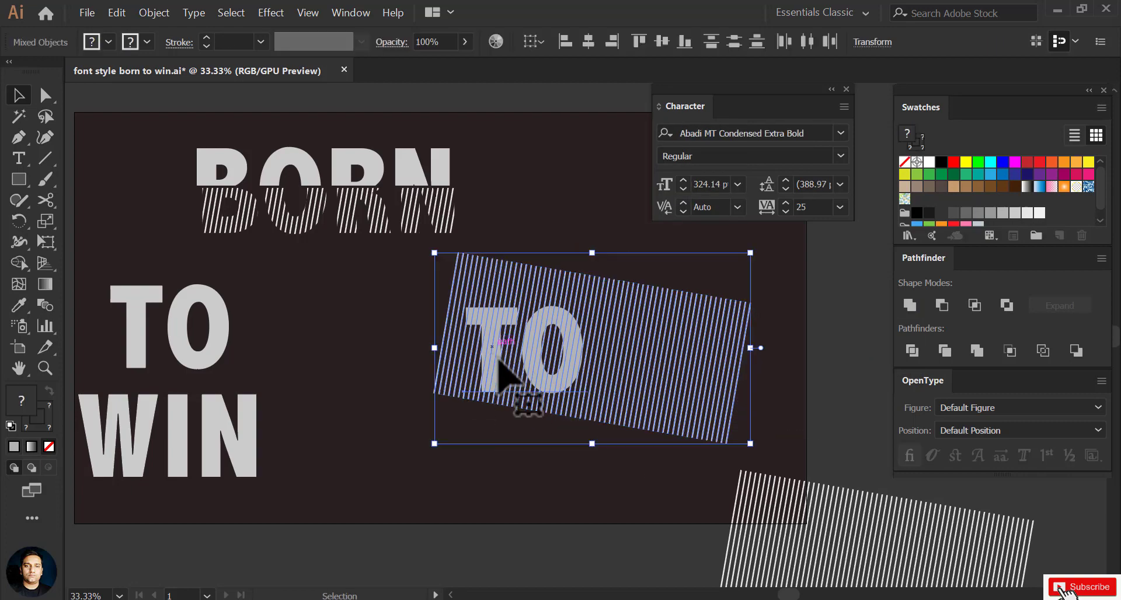
pyautogui.rightClick(546, 368)
pyautogui.click(626, 474)
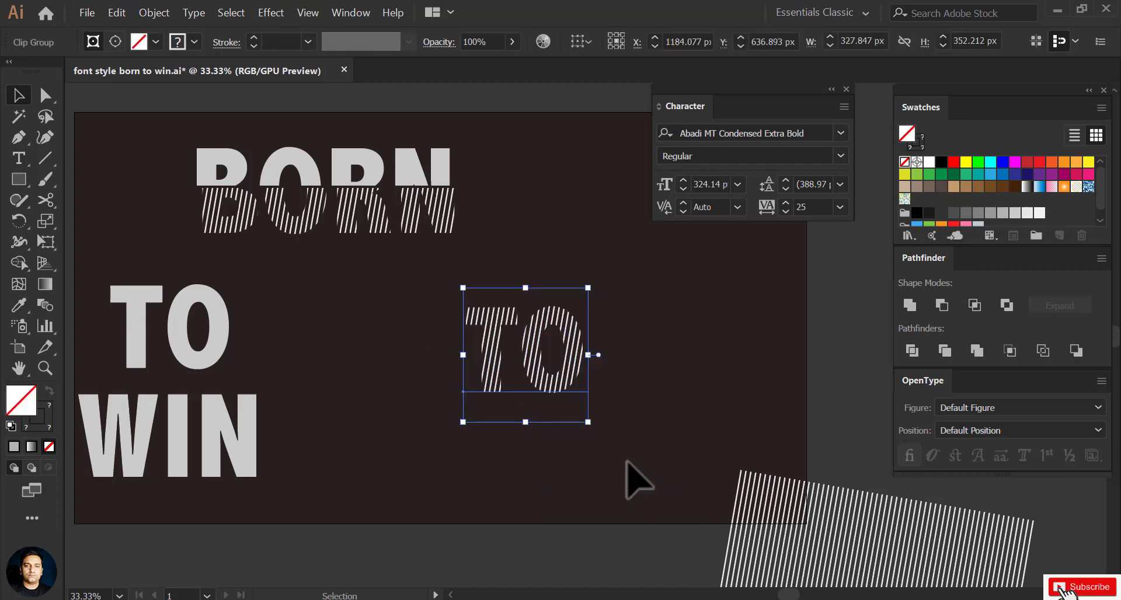
pyautogui.click(431, 382)
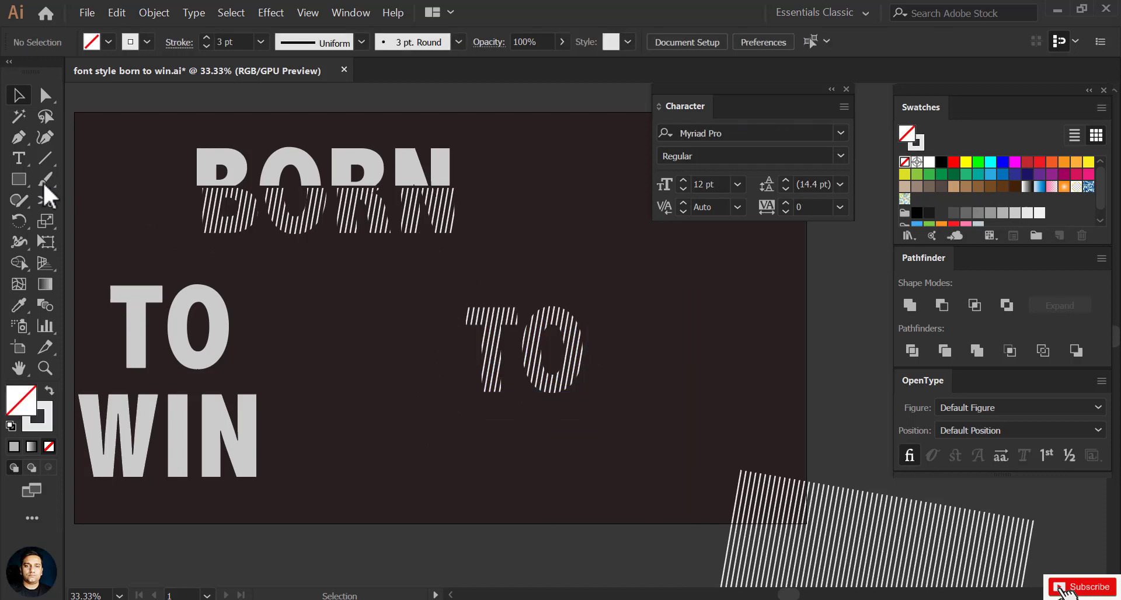
# Clip the striped TO with a rectangle so only its lower half remains.
pyautogui.moveTo(597, 351); pyautogui.dragTo(612, 349)
pyautogui.click(1052, 162)
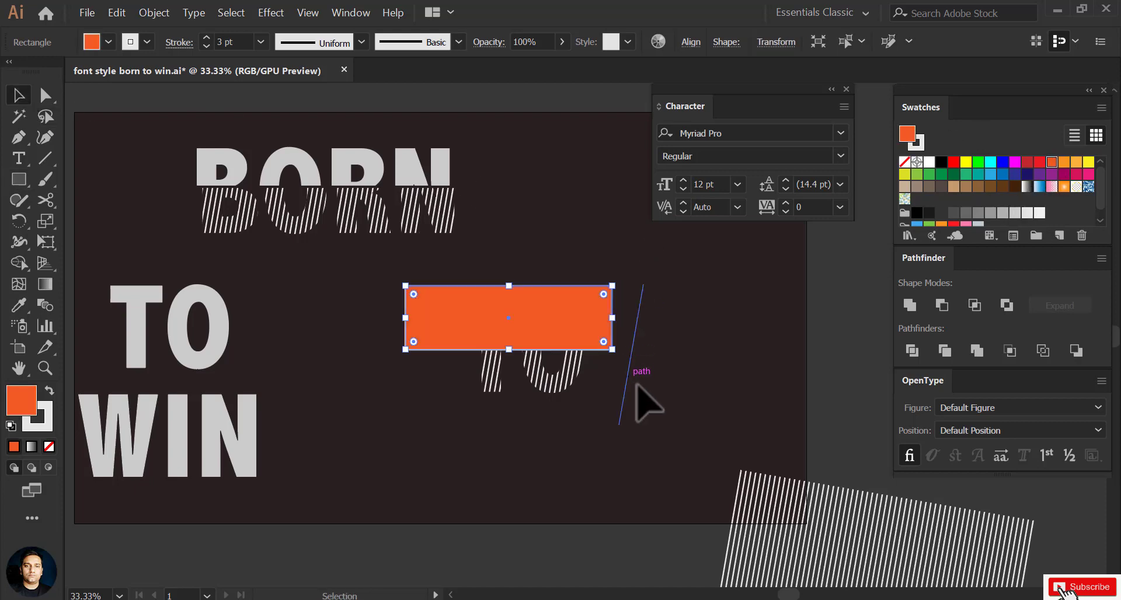
pyautogui.click(430, 357)
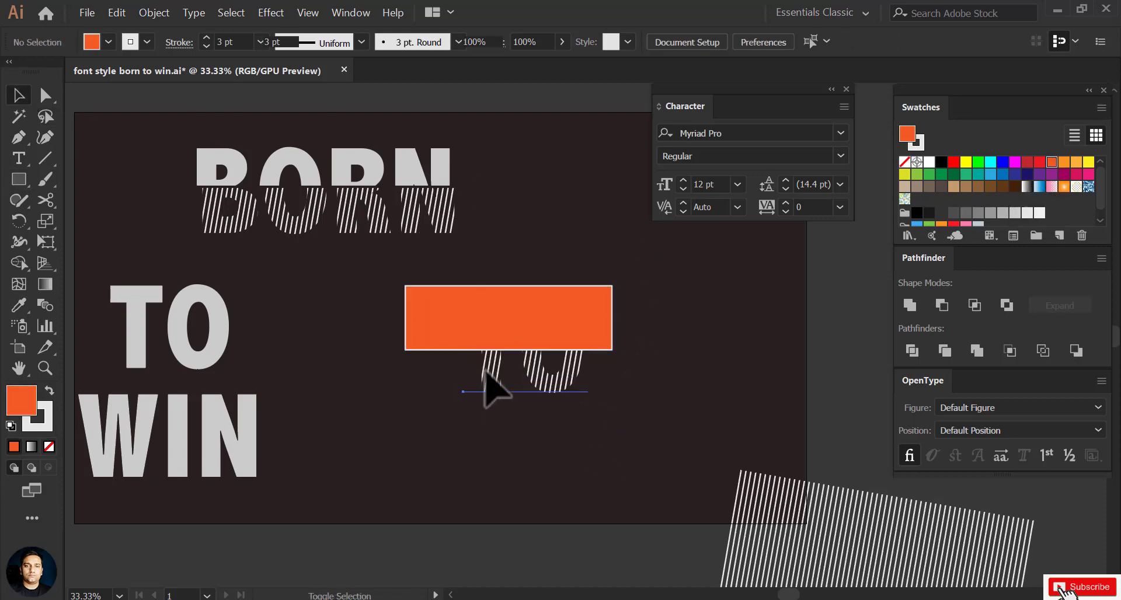
pyautogui.click(493, 387)
pyautogui.click(461, 359)
pyautogui.moveTo(445, 323)
pyautogui.mouseDown()
pyautogui.moveTo(464, 390)
pyautogui.moveTo(526, 394)
pyautogui.mouseUp()
pyautogui.rightClick(525, 395)
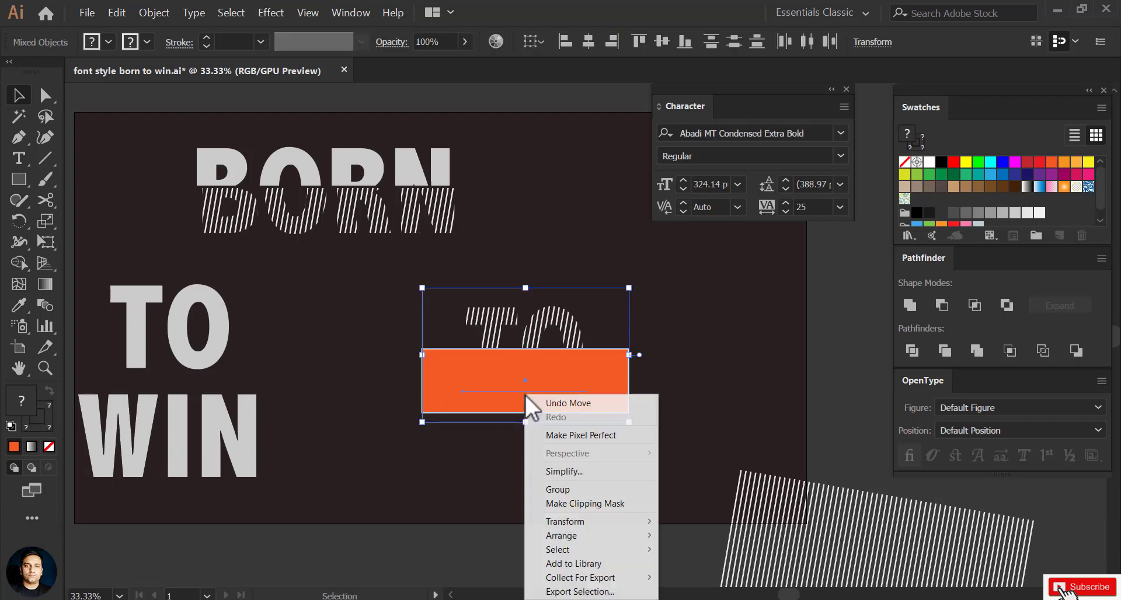
pyautogui.click(578, 503)
# Clip the solid TO to a rectangle covering its upper half.
pyautogui.moveTo(225, 350); pyautogui.dragTo(377, 351)
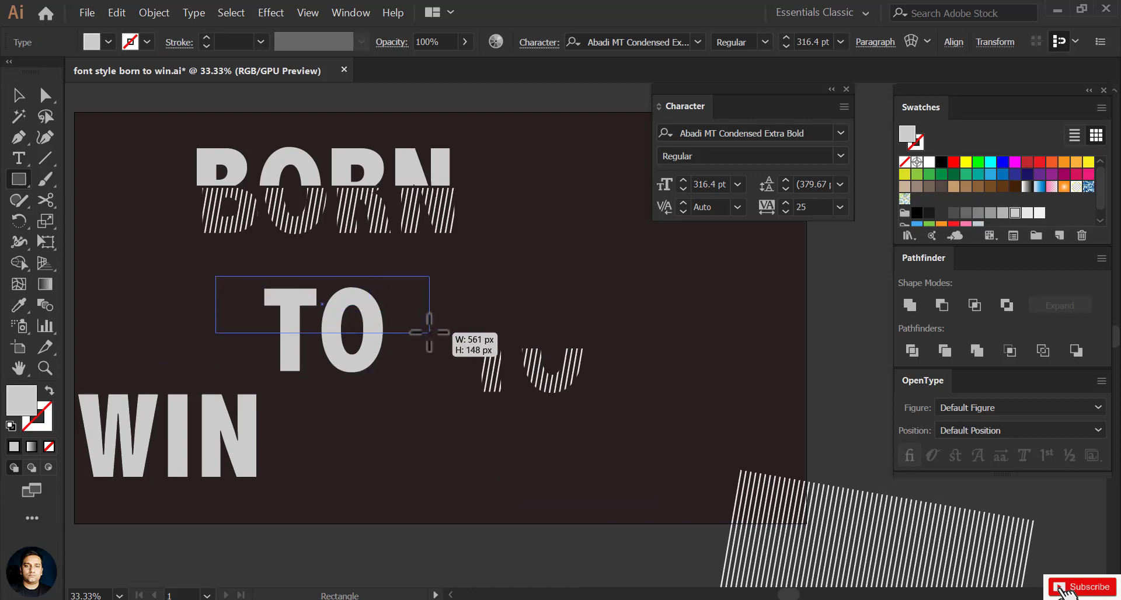
pyautogui.click(19, 94)
pyautogui.moveTo(216, 275)
pyautogui.mouseDown()
pyautogui.moveTo(430, 332)
pyautogui.moveTo(551, 344)
pyautogui.moveTo(567, 311)
pyautogui.mouseUp()
pyautogui.keyDown('shift'); pyautogui.click(292, 330); pyautogui.keyUp('shift')
pyautogui.rightClick(292, 330)
pyautogui.click(350, 433)
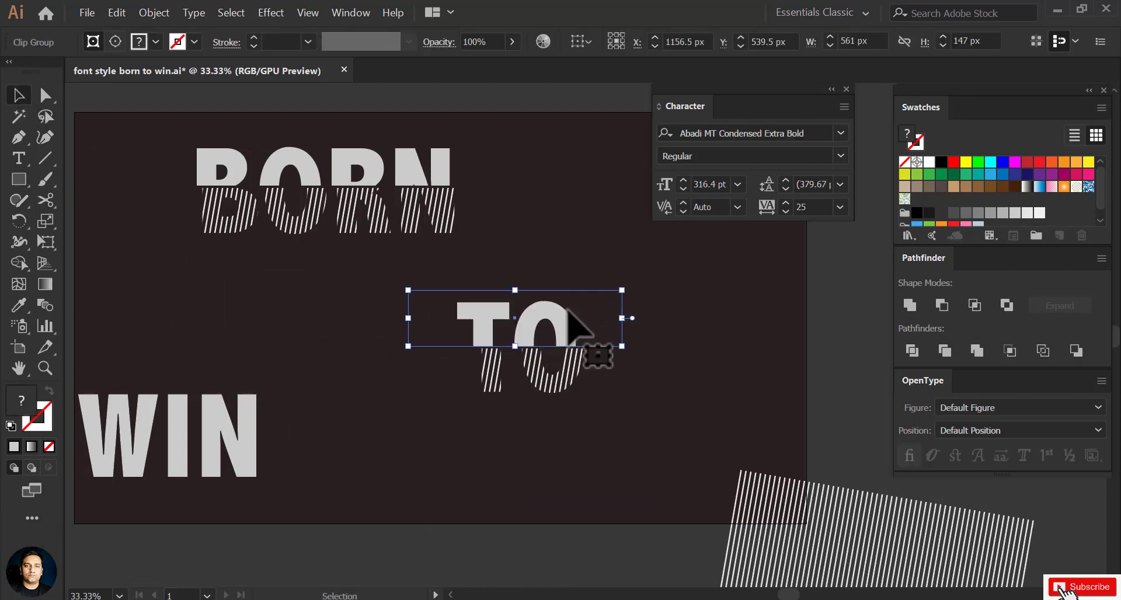
# Group the solid and striped TO pieces together.
pyautogui.keyDown('shift'); pyautogui.click(552, 382); pyautogui.keyUp('shift')
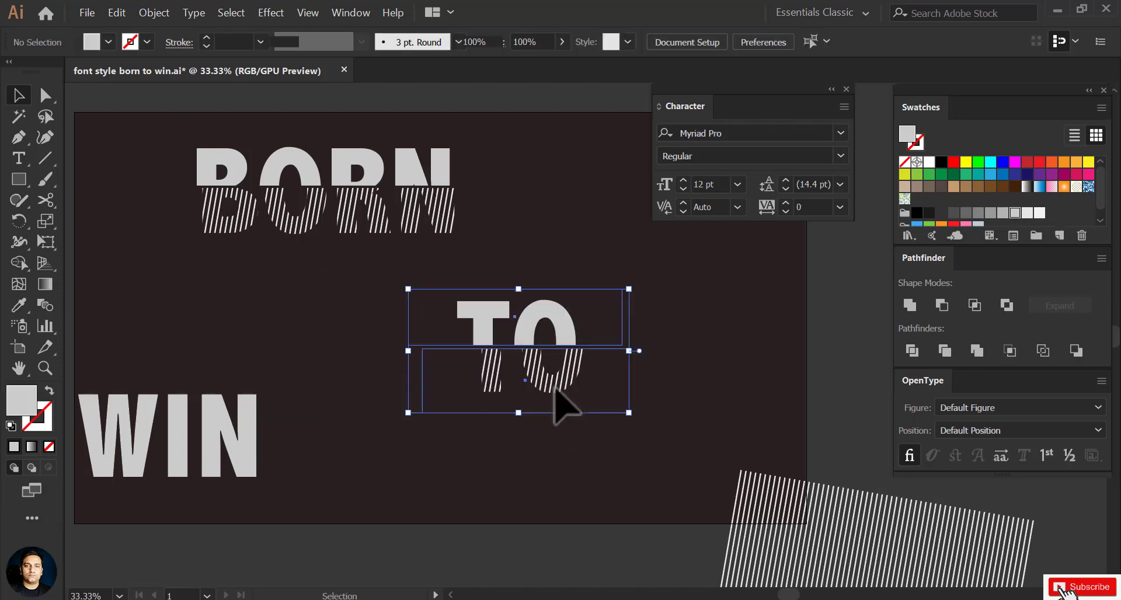
pyautogui.rightClick(520, 363)
pyautogui.press('Escape')
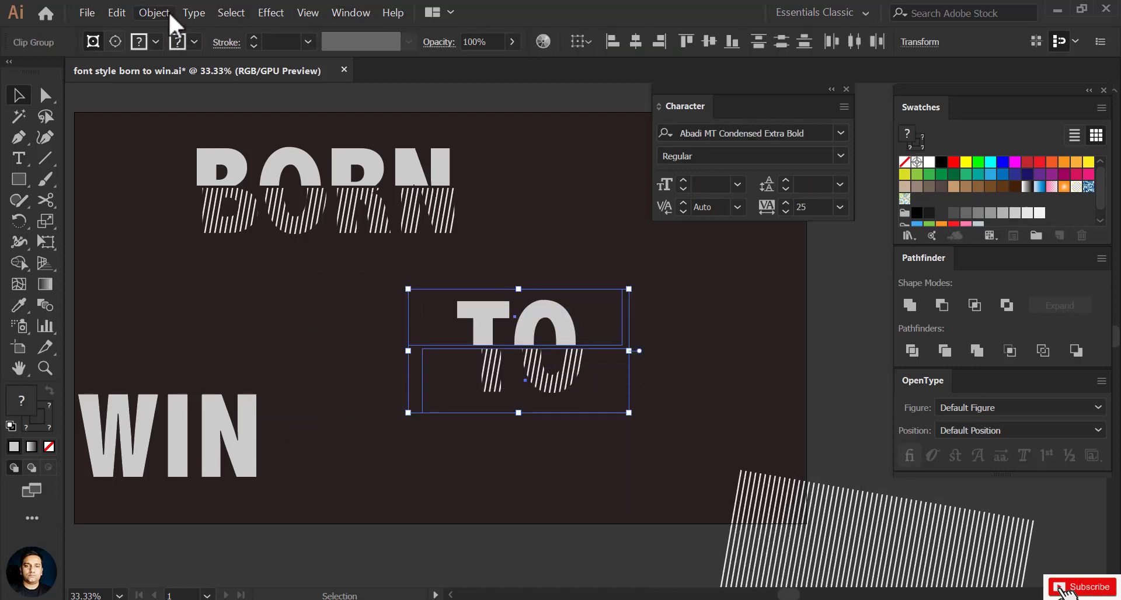
pyautogui.click(154, 13)
pyautogui.press('Return')
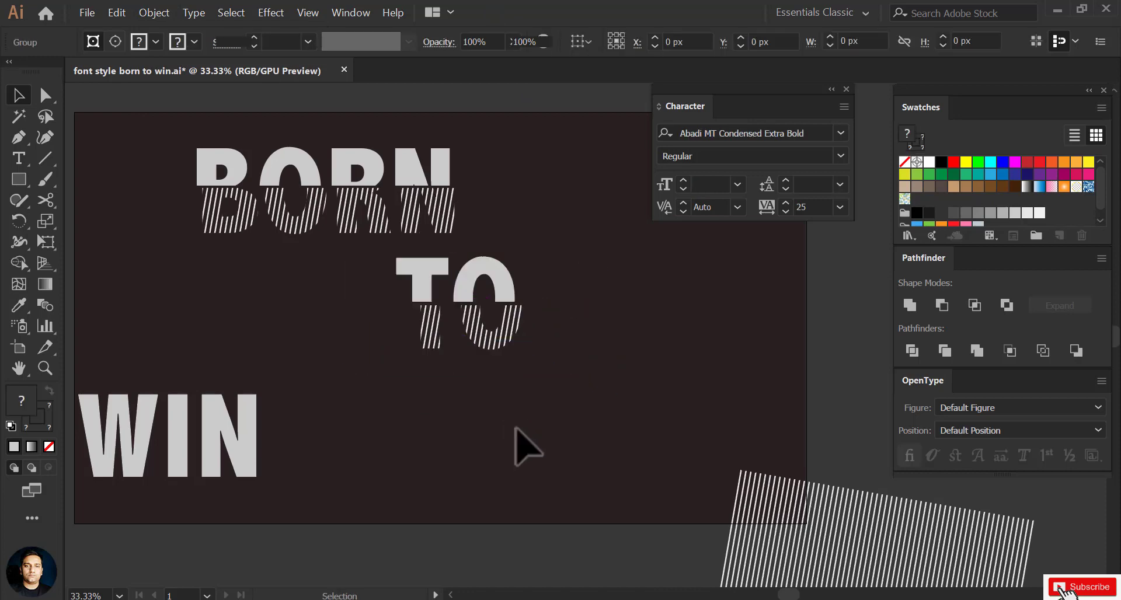
# Duplicate WIN and clip the stripe lines inside the copy.
pyautogui.moveTo(248, 437)
pyautogui.mouseDown()
pyautogui.moveTo(315, 453)
pyautogui.moveTo(557, 454)
pyautogui.moveTo(575, 471)
pyautogui.mouseUp()
pyautogui.rightClick(572, 476)
pyautogui.click(744, 388)
pyautogui.click(764, 524)
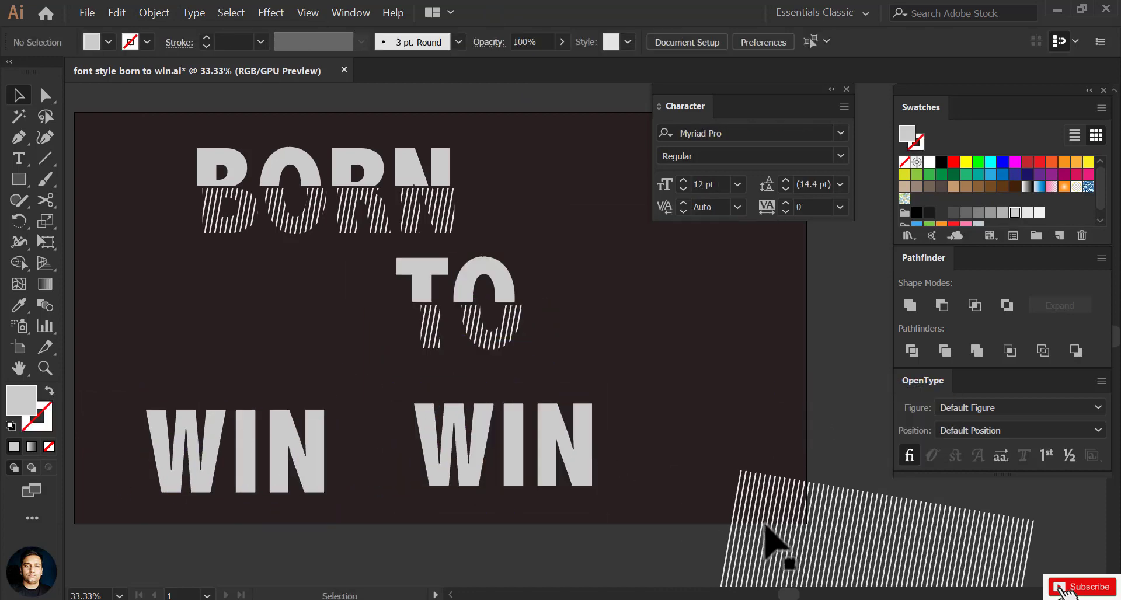
pyautogui.moveTo(800, 574); pyautogui.dragTo(463, 470)
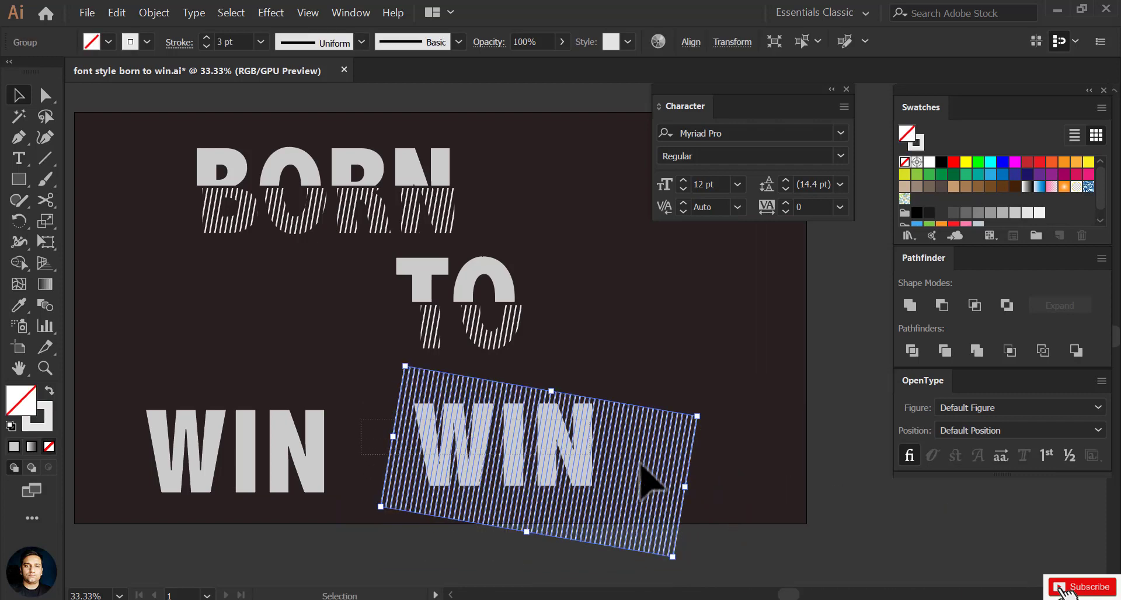
pyautogui.rightClick(558, 484)
pyautogui.click(623, 425)
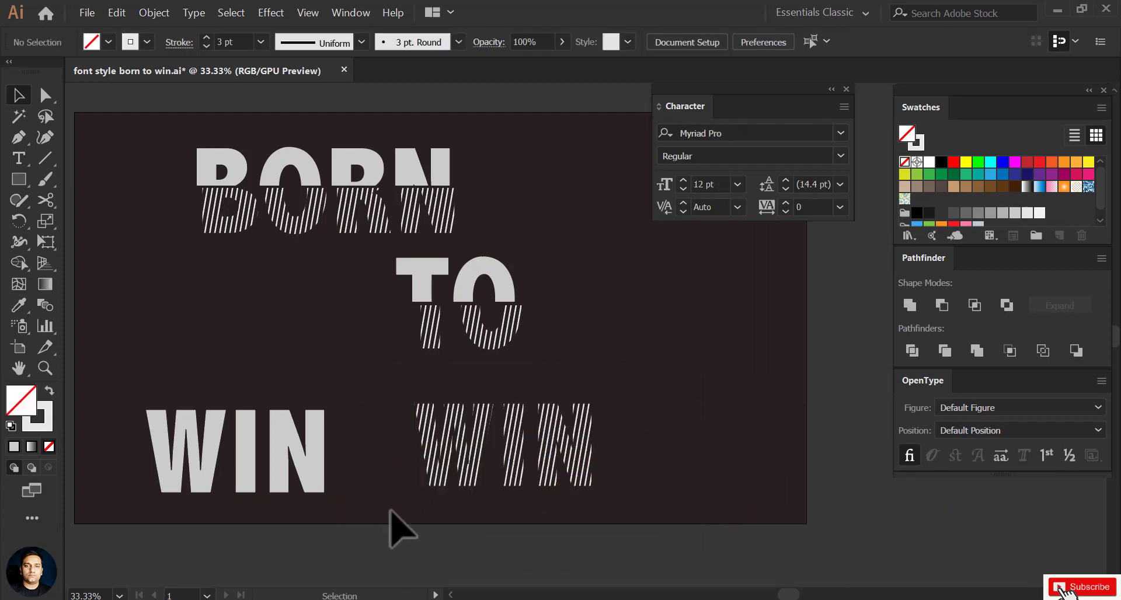
# Clip the striped WIN with a rectangle so only its lower half remains.
pyautogui.scroll(-1, 218, 262)
pyautogui.press('m')
pyautogui.moveTo(650, 484); pyautogui.dragTo(401, 409)
pyautogui.click(1027, 163)
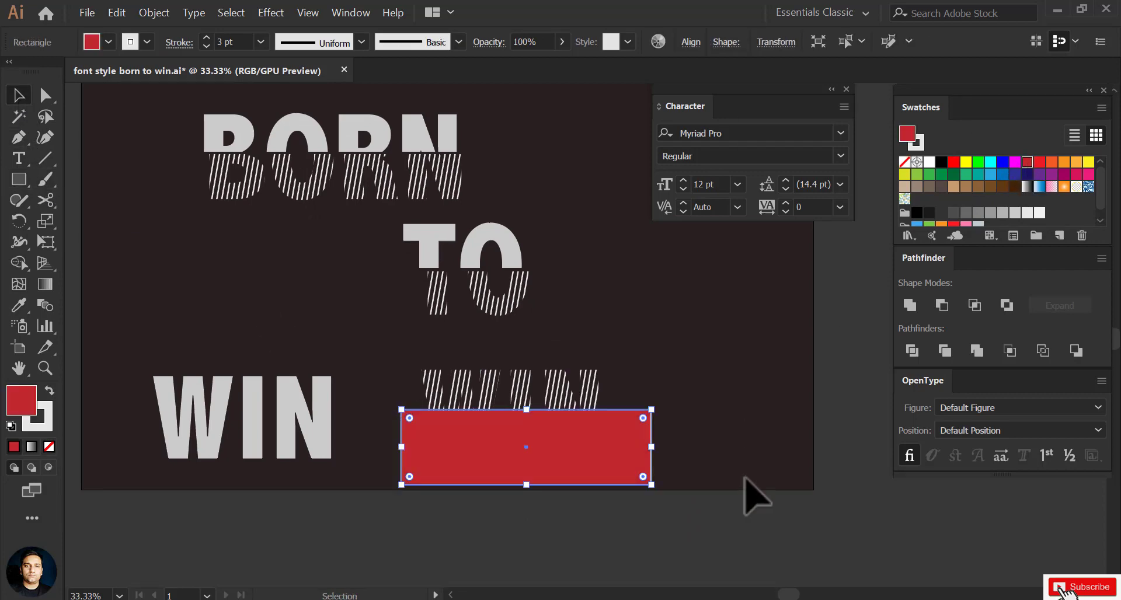
pyautogui.rightClick(480, 414)
pyautogui.click(533, 320)
# Clip the solid WIN to its upper half and place it above the hatched WIN.
pyautogui.click(315, 446)
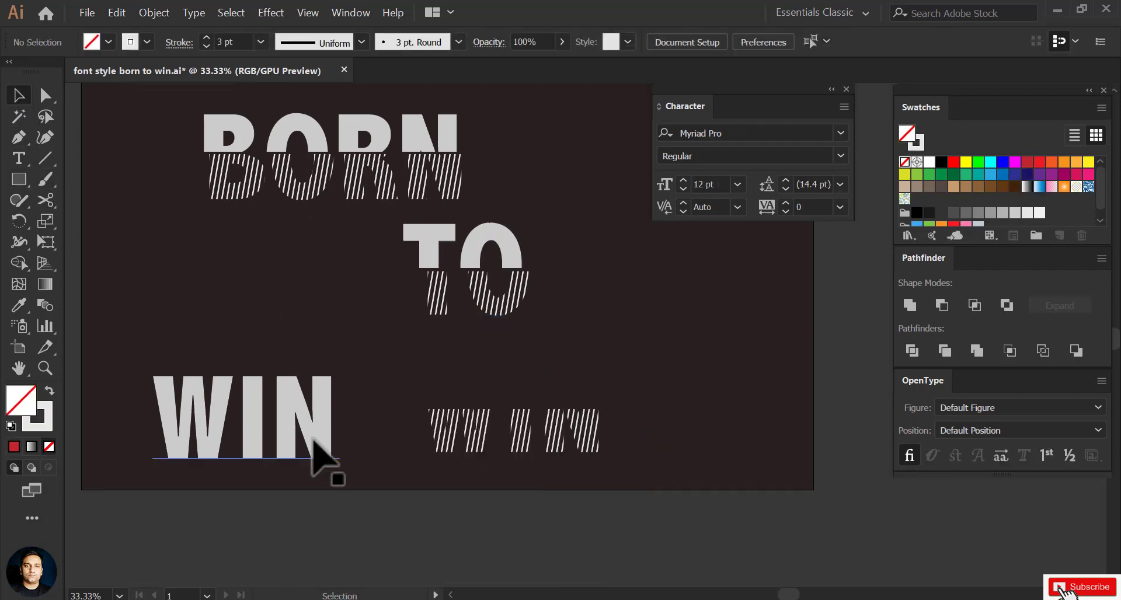
pyautogui.click(19, 181)
pyautogui.moveTo(110, 321); pyautogui.dragTo(360, 419)
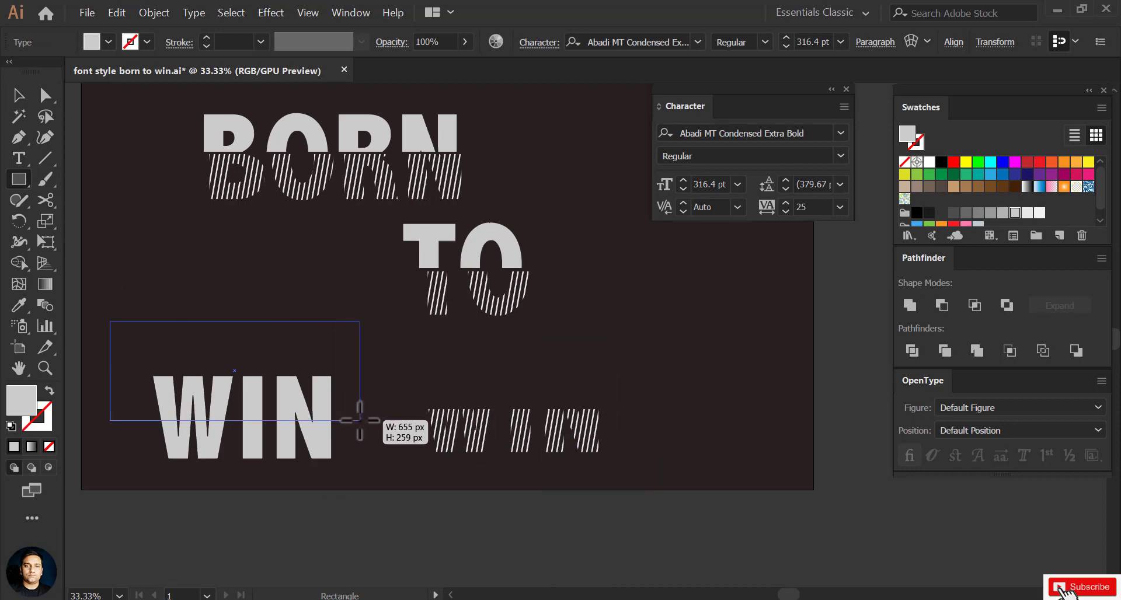
pyautogui.keyDown('shift'); pyautogui.click(245, 449); pyautogui.keyUp('shift')
pyautogui.rightClick(228, 470)
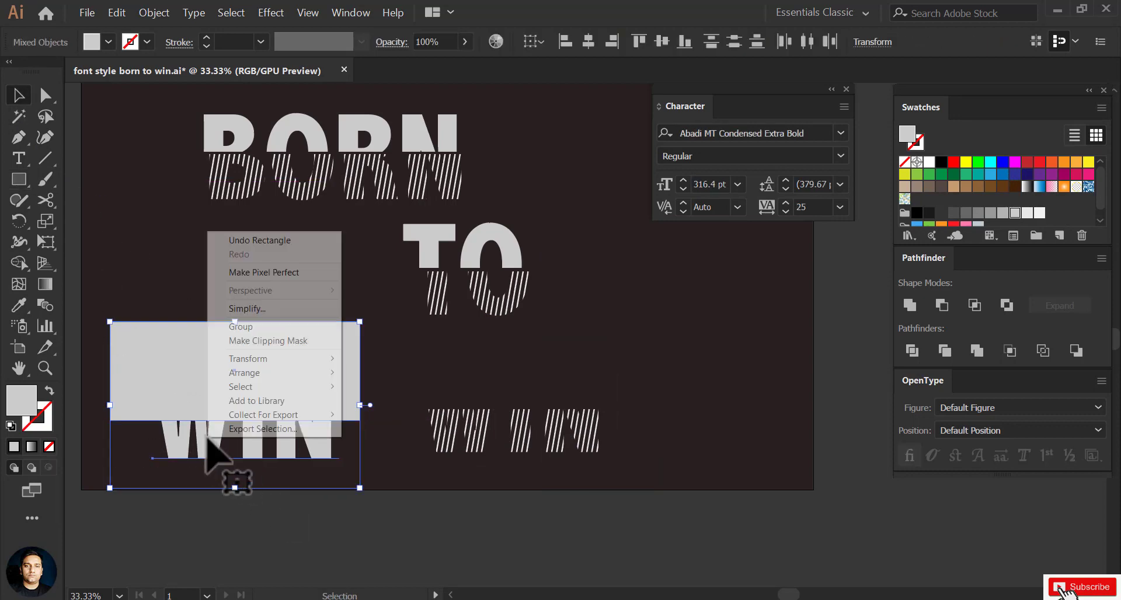
pyautogui.click(254, 350)
pyautogui.moveTo(322, 419); pyautogui.dragTo(575, 402)
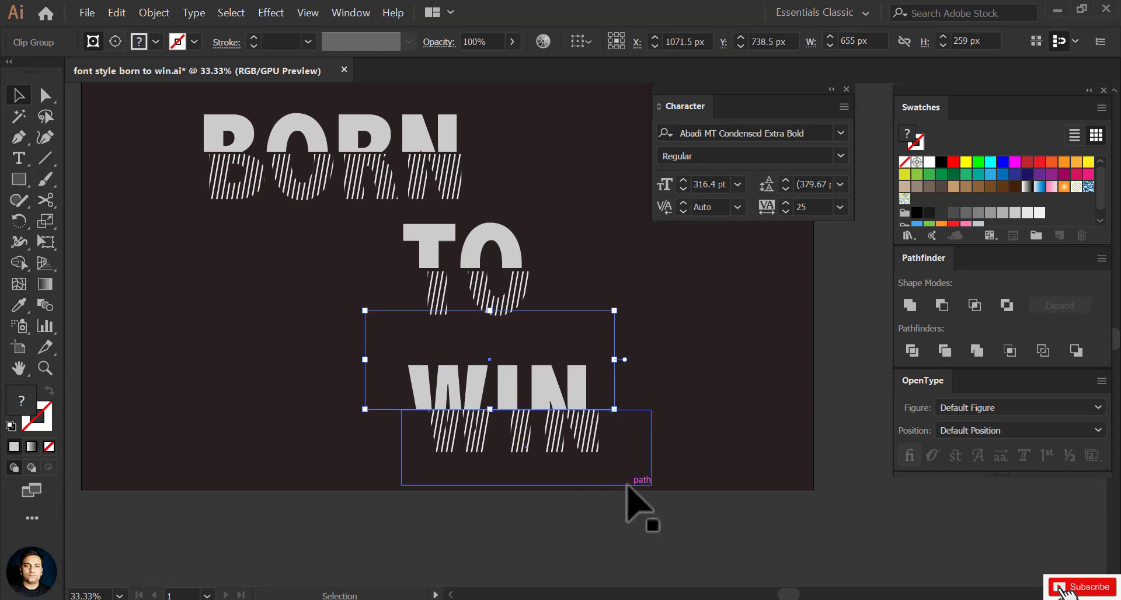
pyautogui.hotkey('shift', 'Up')
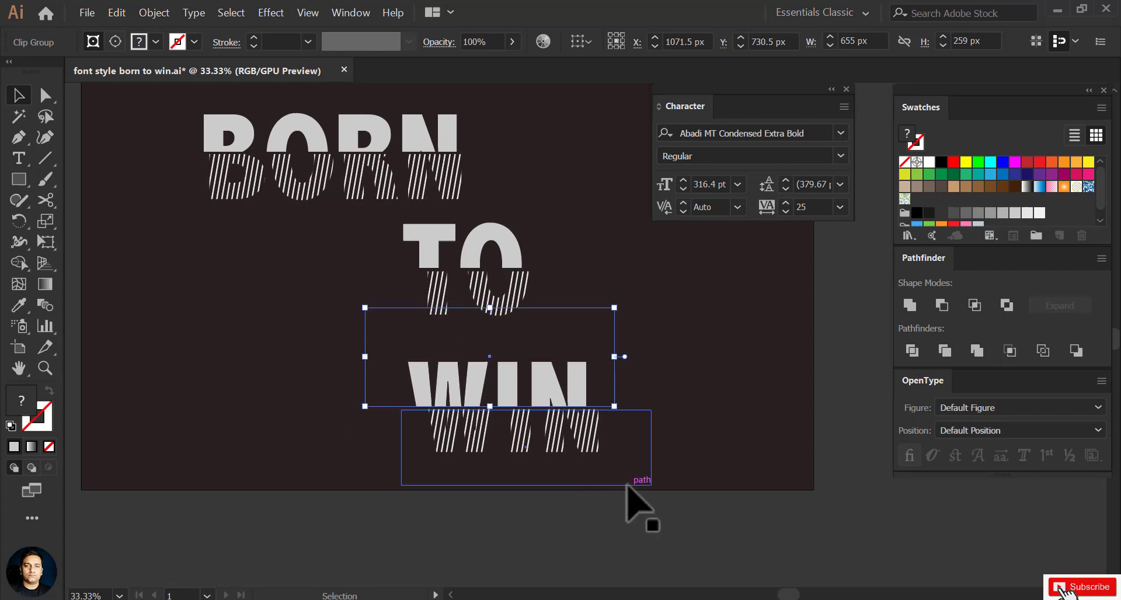
# Group both WIN parts and shift the WIN group left and up.
pyautogui.moveTo(611, 513); pyautogui.dragTo(370, 380)
pyautogui.click(154, 12)
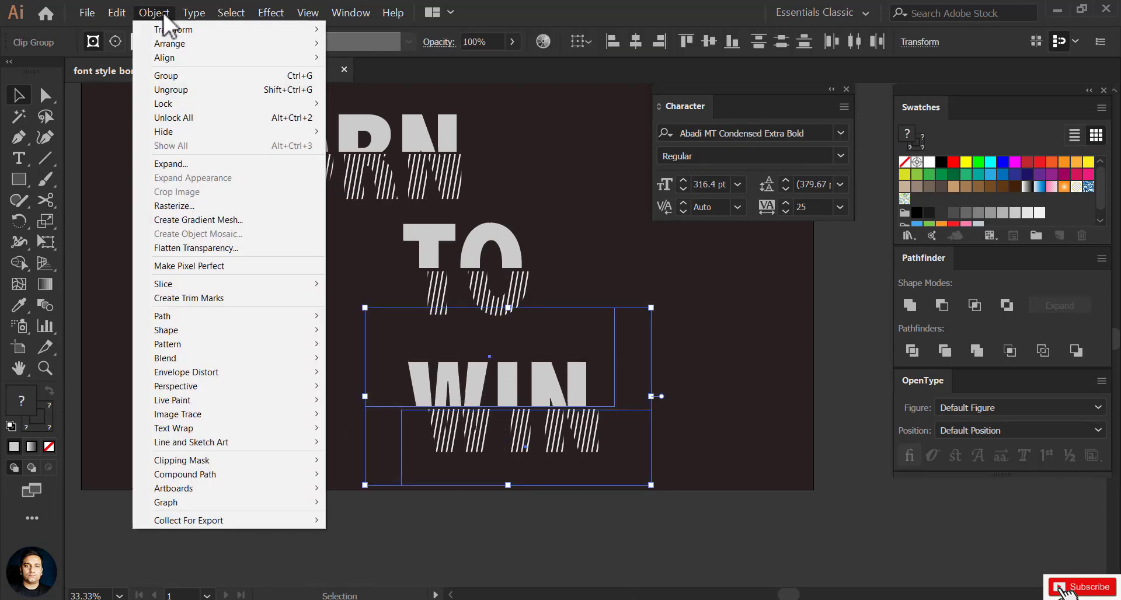
pyautogui.click(166, 75)
pyautogui.click(500, 304)
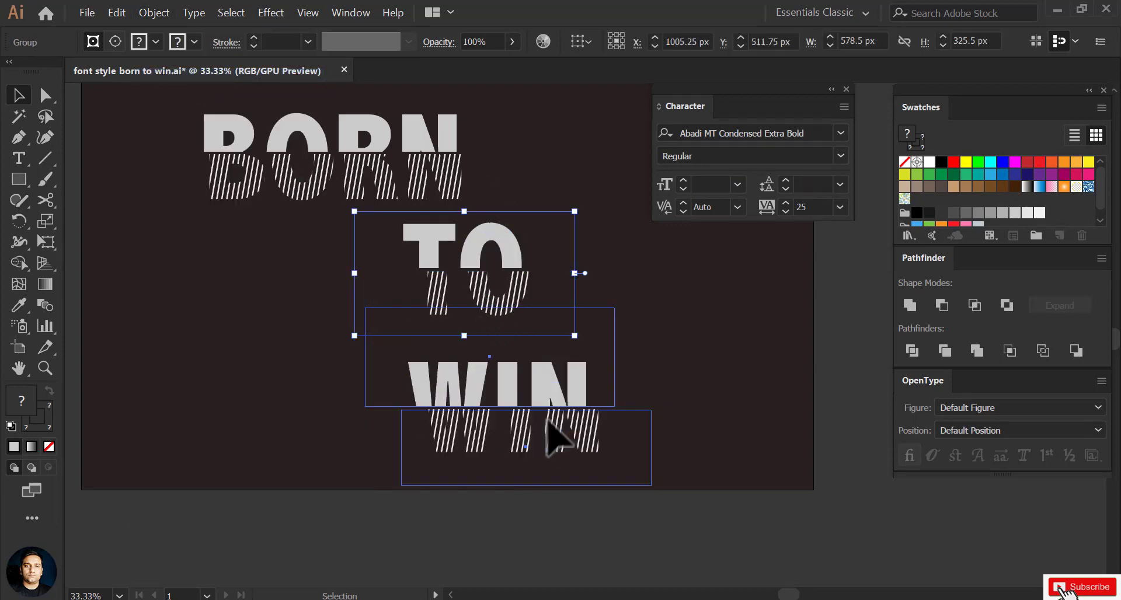
pyautogui.moveTo(555, 437); pyautogui.dragTo(398, 426)
# Place TO between BORN and WIN and horizontally align all three words.
pyautogui.moveTo(450, 276)
pyautogui.mouseDown()
pyautogui.moveTo(303, 286)
pyautogui.moveTo(354, 277)
pyautogui.mouseUp()
pyautogui.moveTo(375, 408); pyautogui.dragTo(380, 411)
pyautogui.click(562, 488)
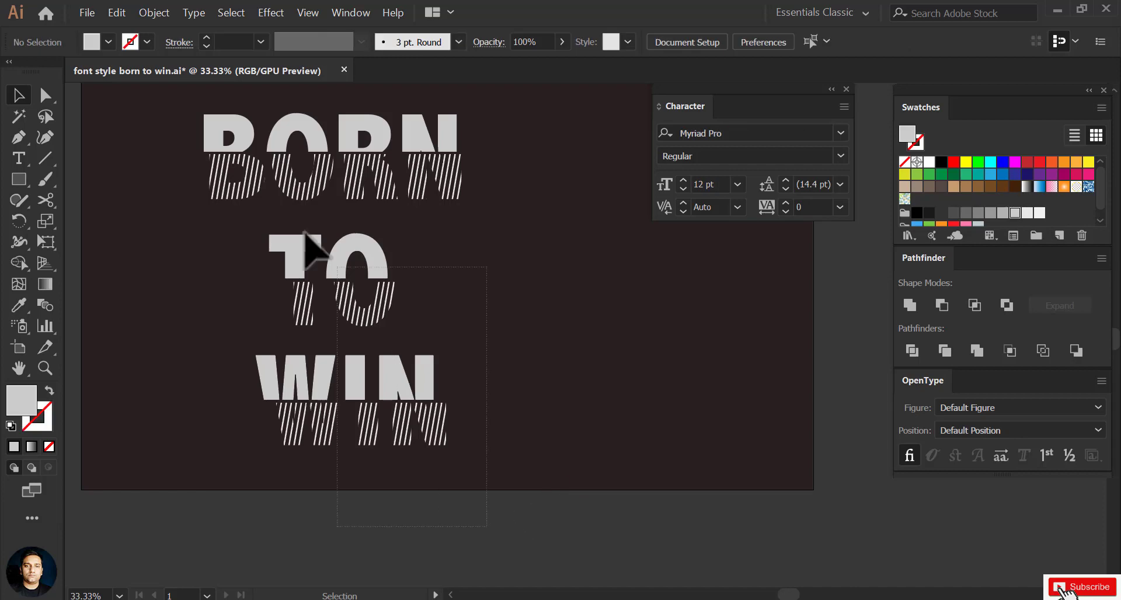
pyautogui.hotkey('ctrl', 'a')
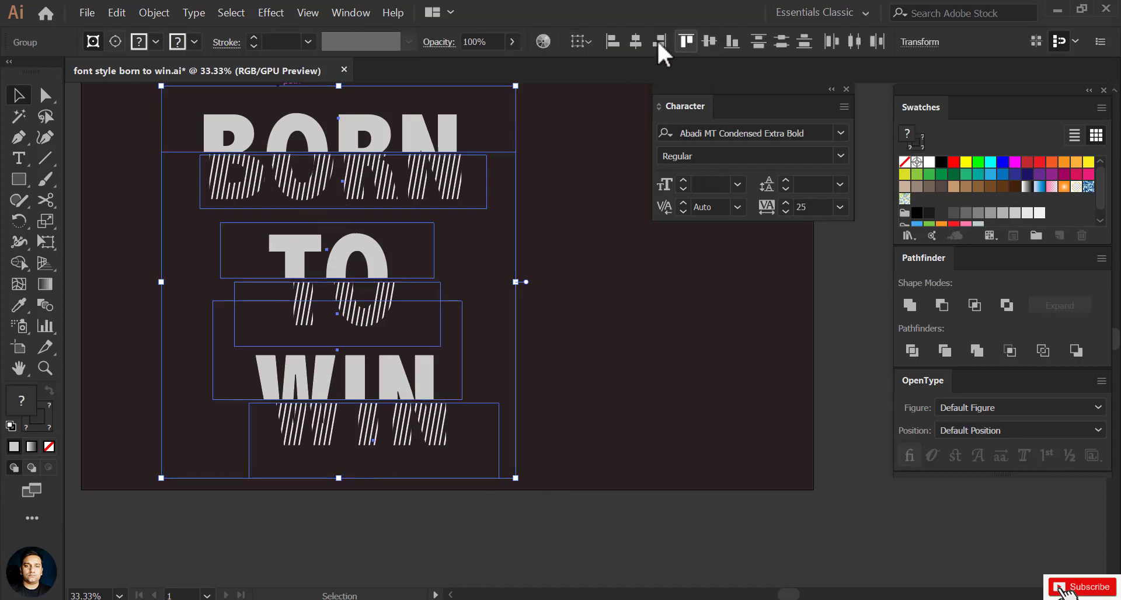
pyautogui.click(658, 41)
# Move the BORN TO WIN stack right and scale it down to fit the artboard.
pyautogui.moveTo(435, 175); pyautogui.dragTo(555, 182)
pyautogui.scroll(-1, 438, 379)
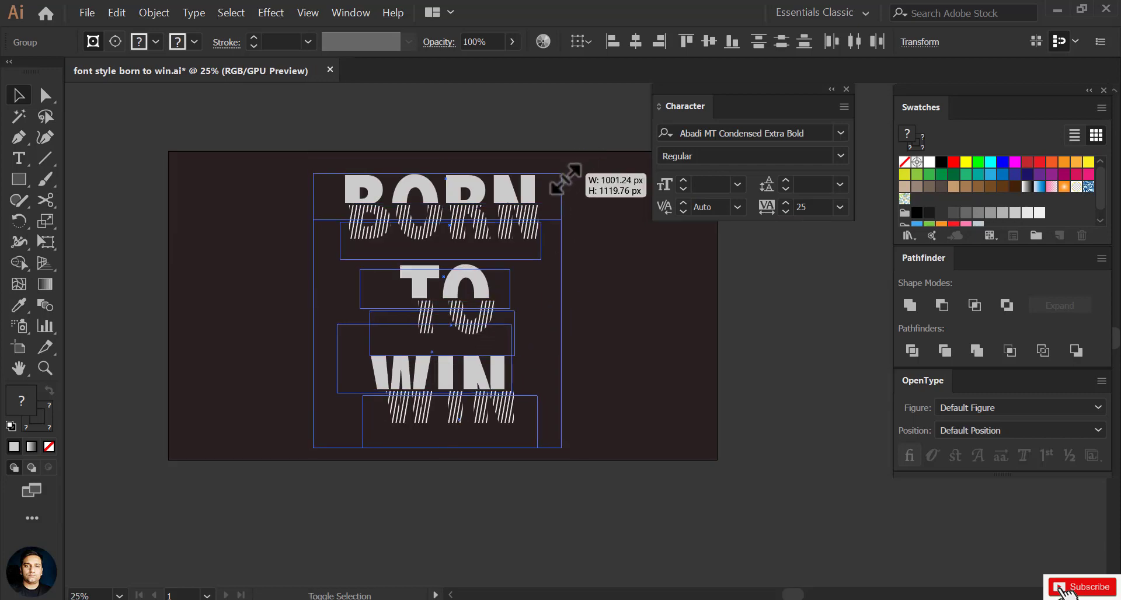
pyautogui.moveTo(490, 242); pyautogui.dragTo(508, 235)
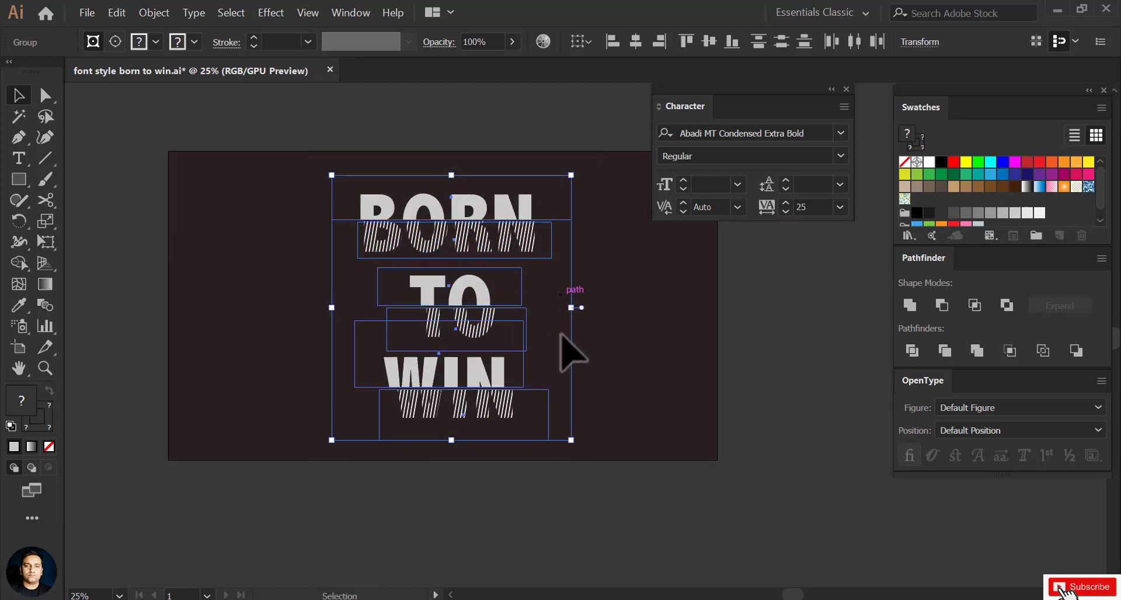
pyautogui.click(620, 379)
pyautogui.scroll(1, 536, 350)
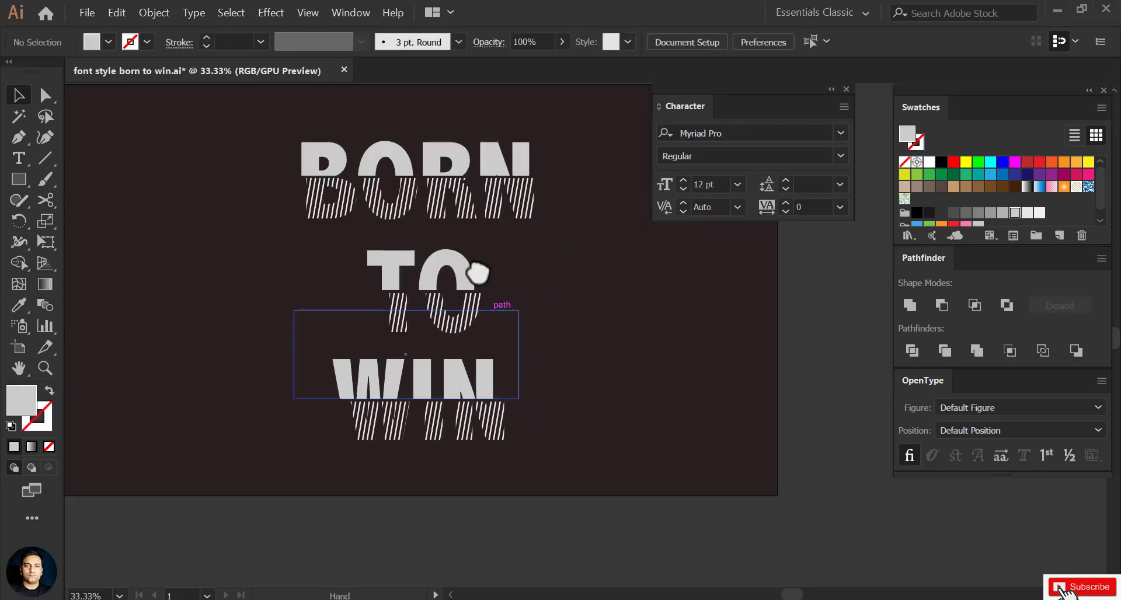
pyautogui.click(846, 89)
pyautogui.moveTo(496, 260); pyautogui.dragTo(522, 261)
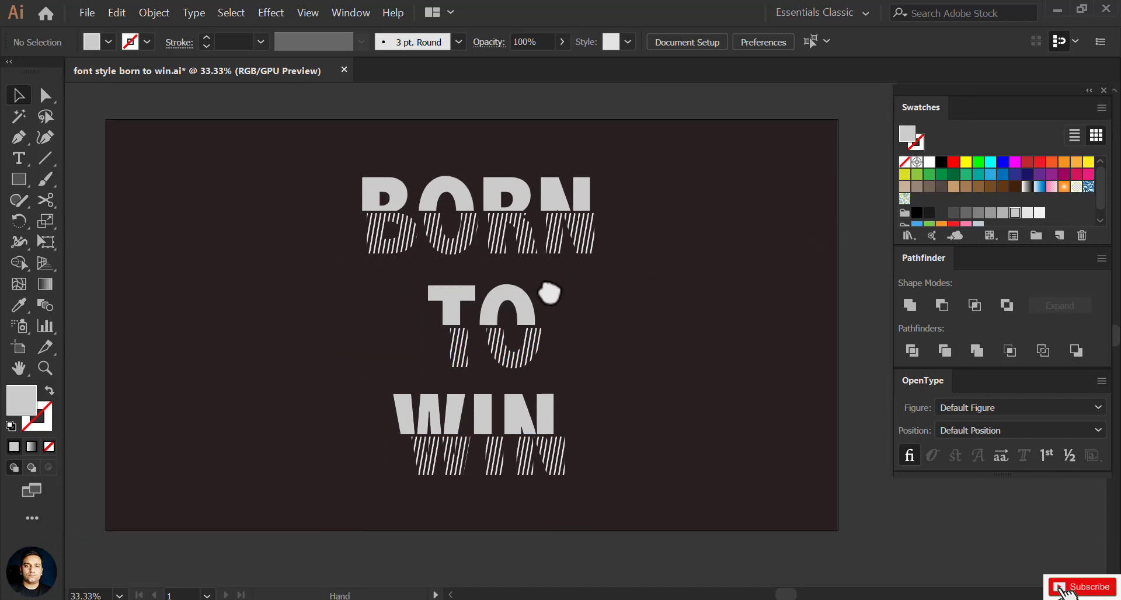
pyautogui.moveTo(338, 163); pyautogui.dragTo(513, 413)
pyautogui.click(685, 286)
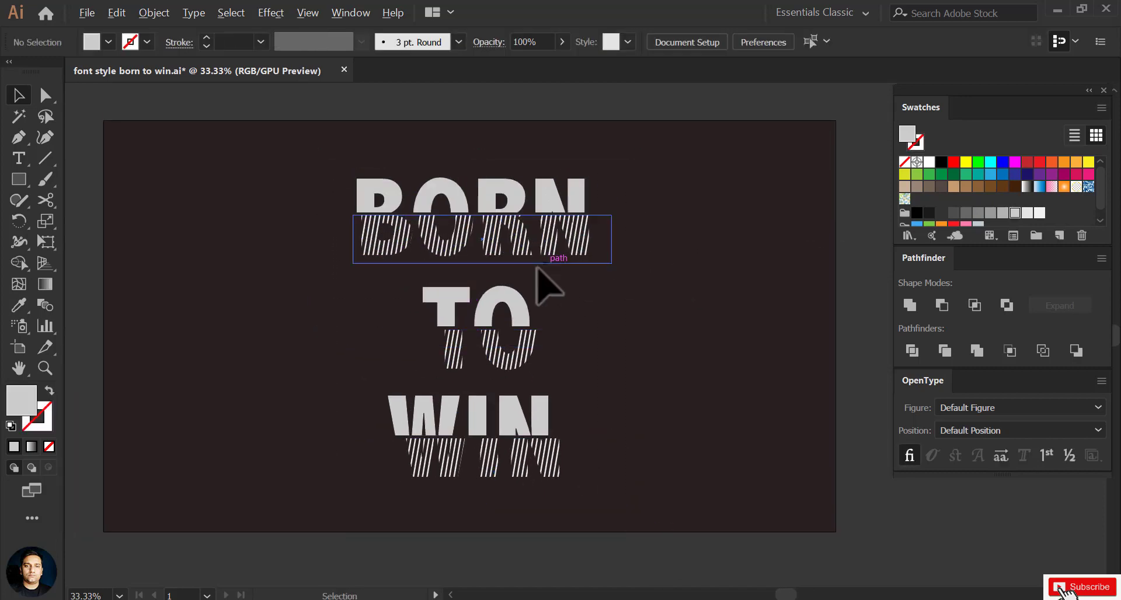
pyautogui.scroll(1, 537, 280)
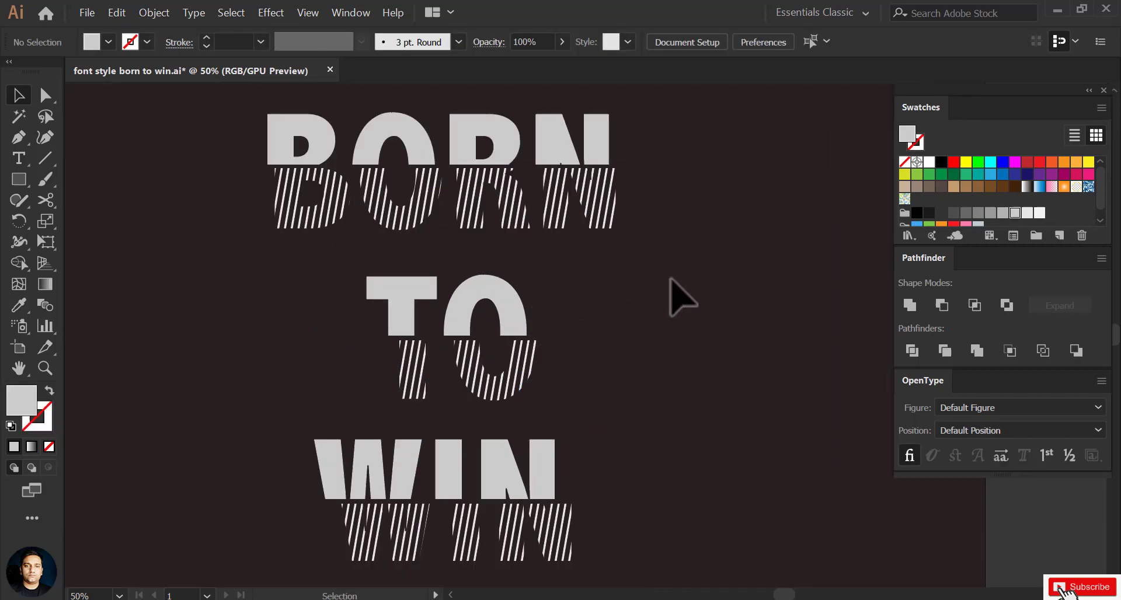
# Set the Line Segment tool to a light grey 5 pt stroke with no fill.
pyautogui.click(48, 151)
pyautogui.click(131, 42)
pyautogui.click(122, 120)
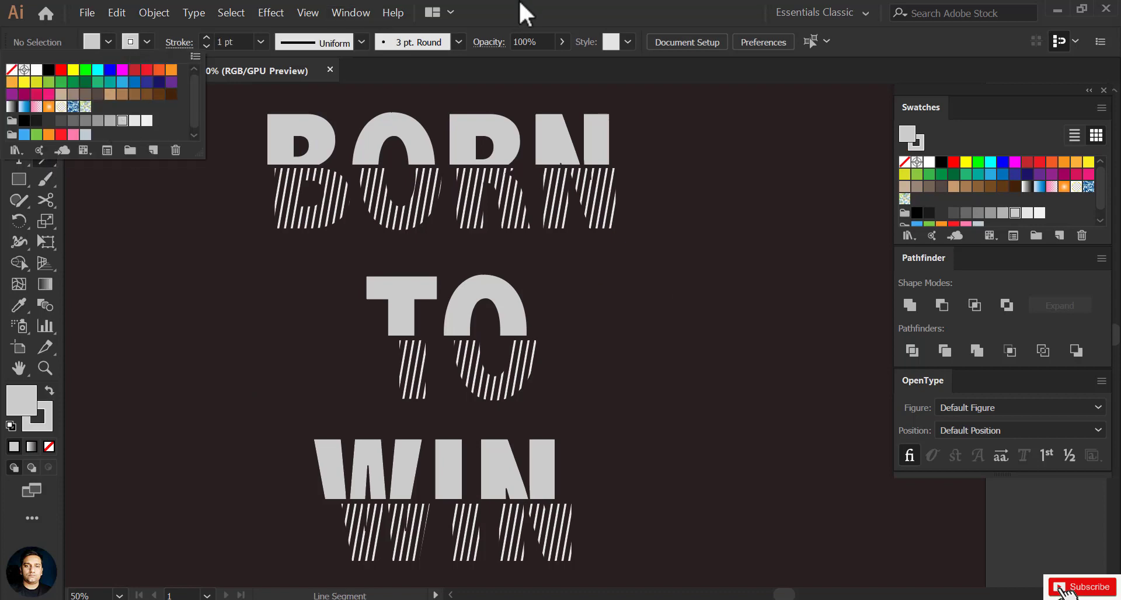
pyautogui.click(109, 44)
pyautogui.click(12, 71)
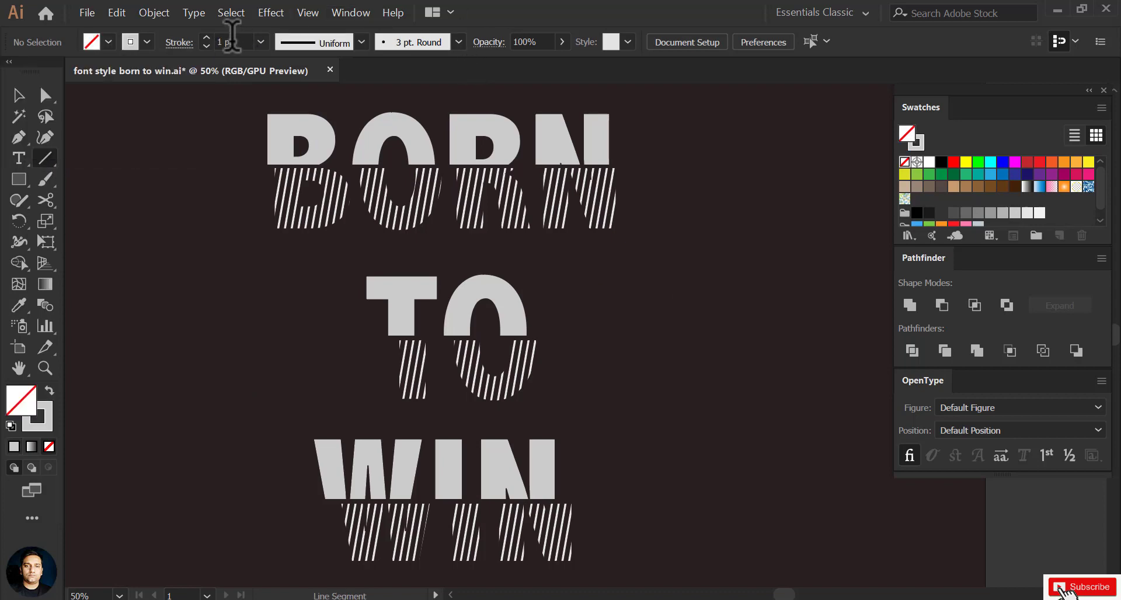
pyautogui.moveTo(686, 174); pyautogui.dragTo(687, 174)
pyautogui.write('5')
pyautogui.press('Return')
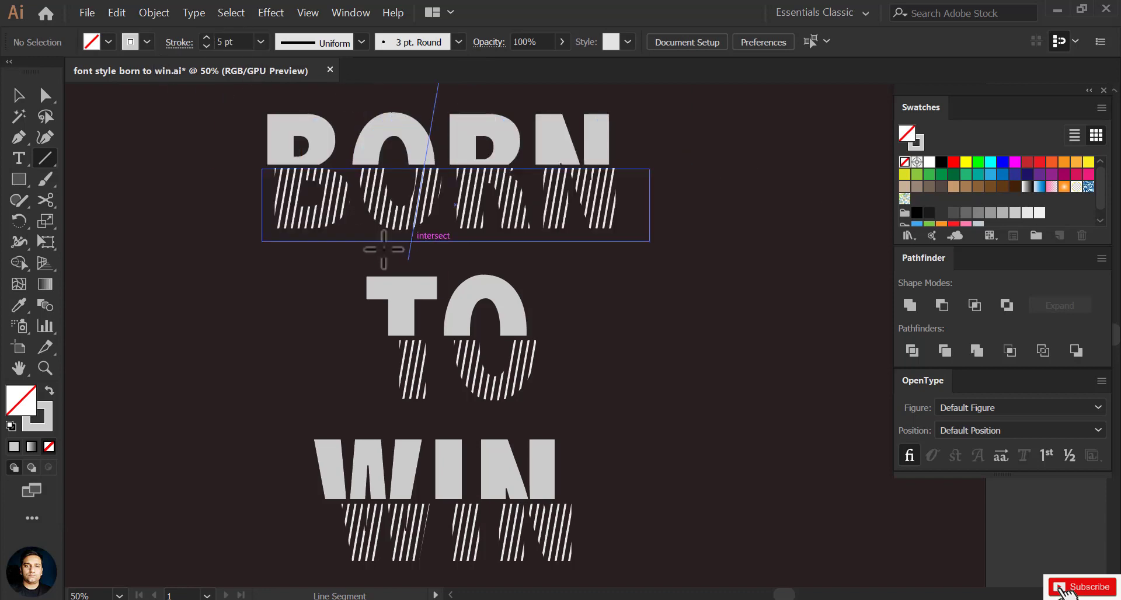
# Draw seven horizontal speed lines above, beside, across and under BORN.
pyautogui.moveTo(359, 309); pyautogui.dragTo(370, 392)
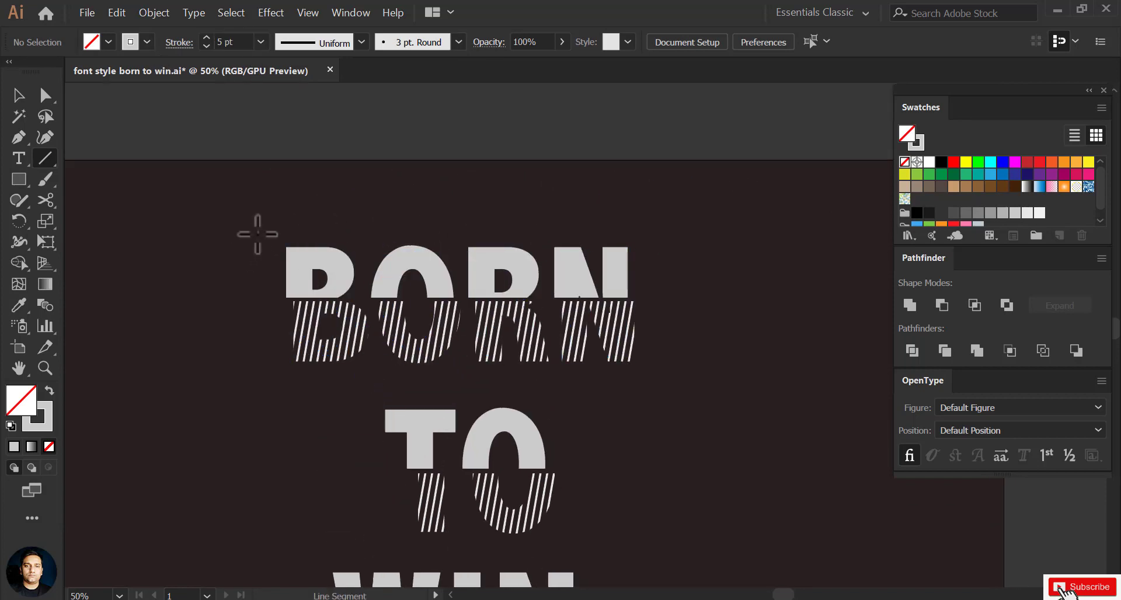
pyautogui.moveTo(254, 238); pyautogui.dragTo(482, 238)
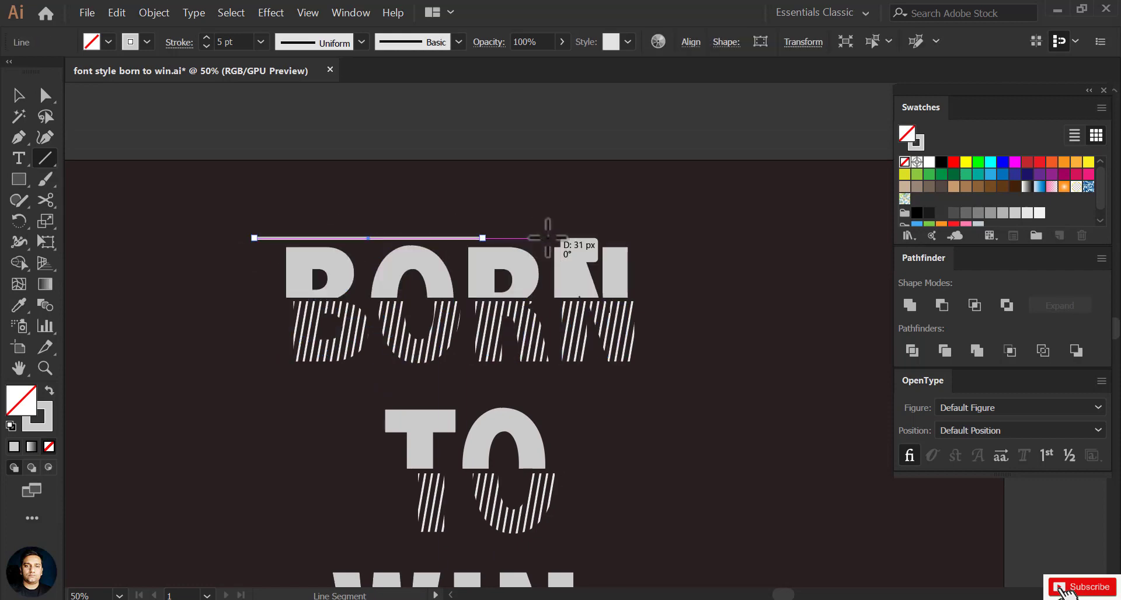
pyautogui.moveTo(587, 239); pyautogui.dragTo(588, 238)
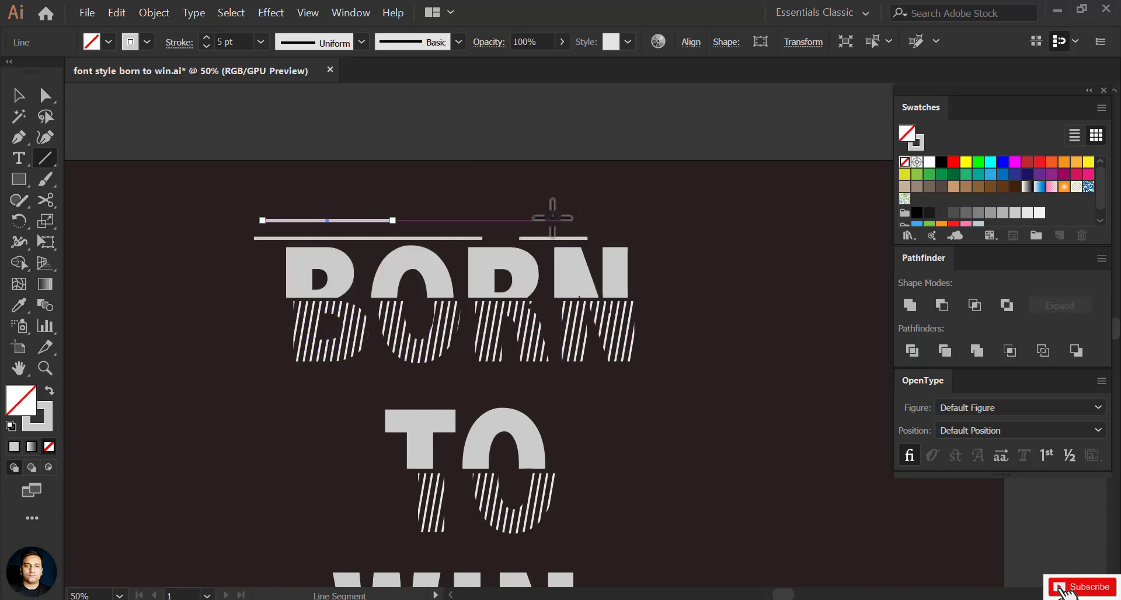
pyautogui.moveTo(296, 222); pyautogui.dragTo(392, 221)
pyautogui.moveTo(588, 391); pyautogui.dragTo(504, 292)
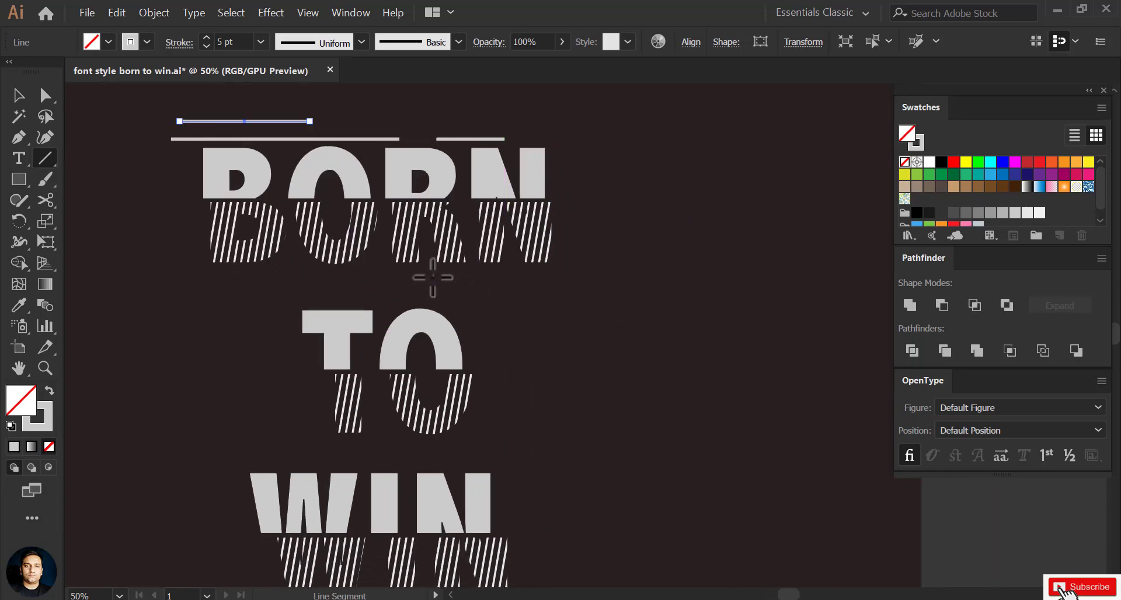
pyautogui.moveTo(385, 275); pyautogui.dragTo(588, 275)
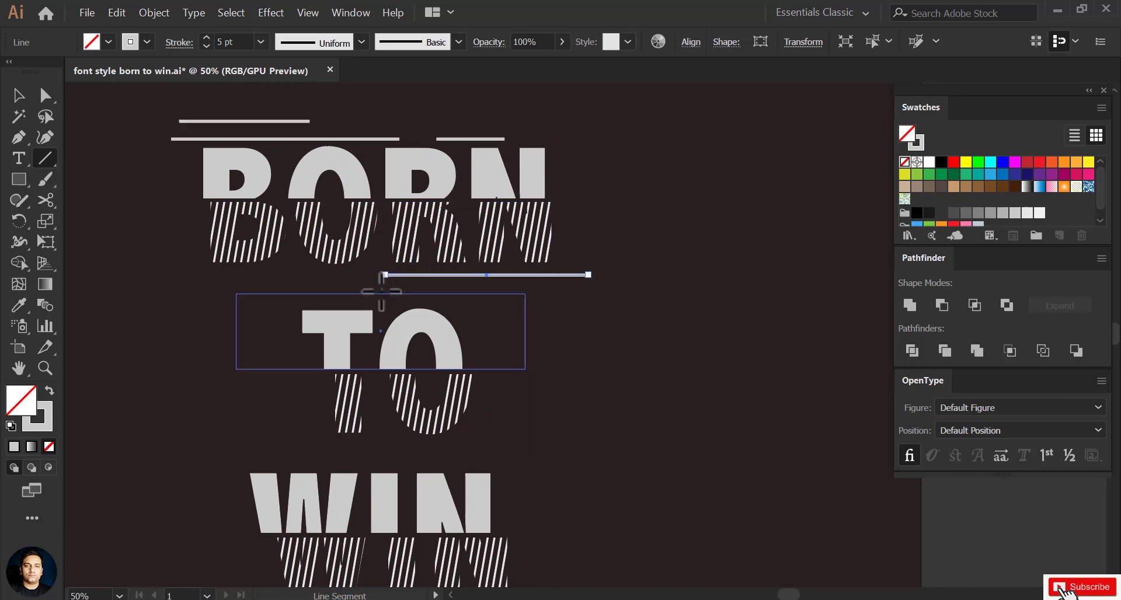
pyautogui.moveTo(294, 294); pyautogui.dragTo(128, 288)
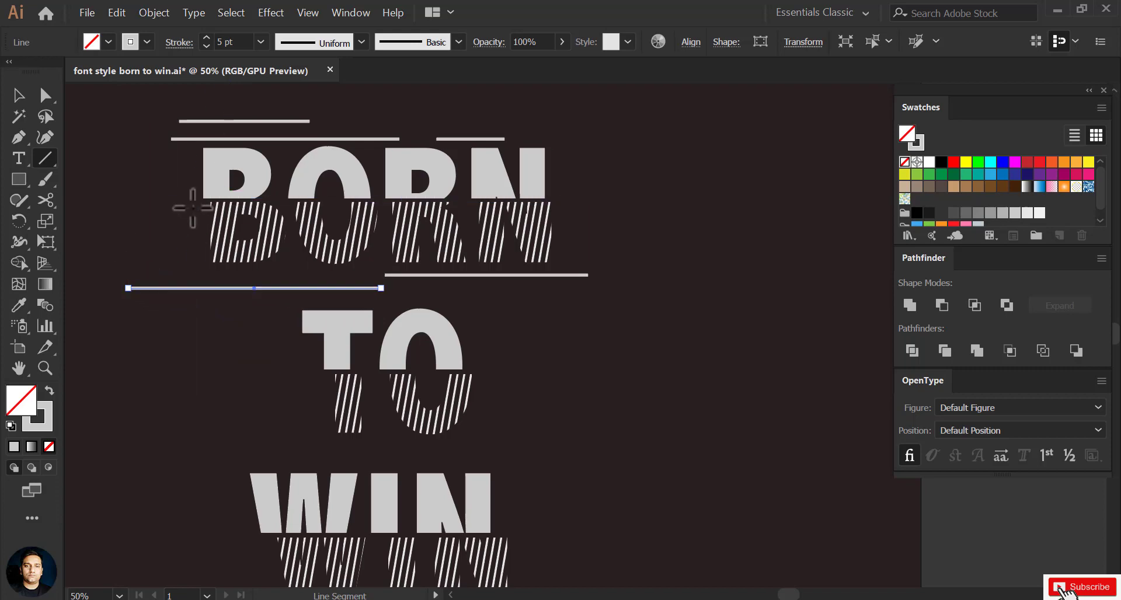
pyautogui.moveTo(175, 197); pyautogui.dragTo(145, 198)
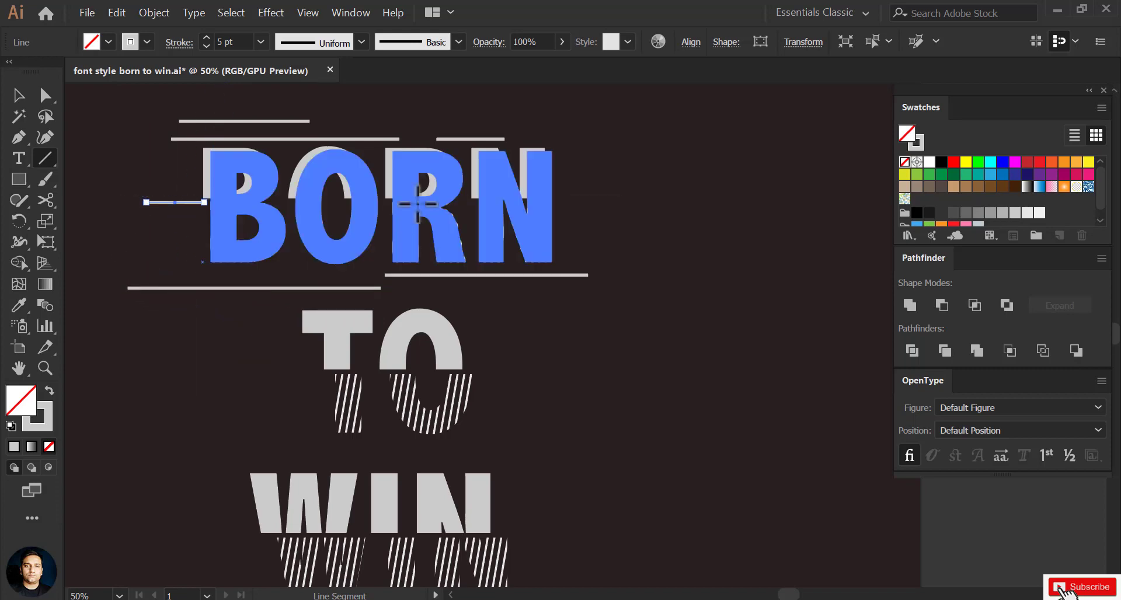
pyautogui.moveTo(320, 203); pyautogui.dragTo(506, 203)
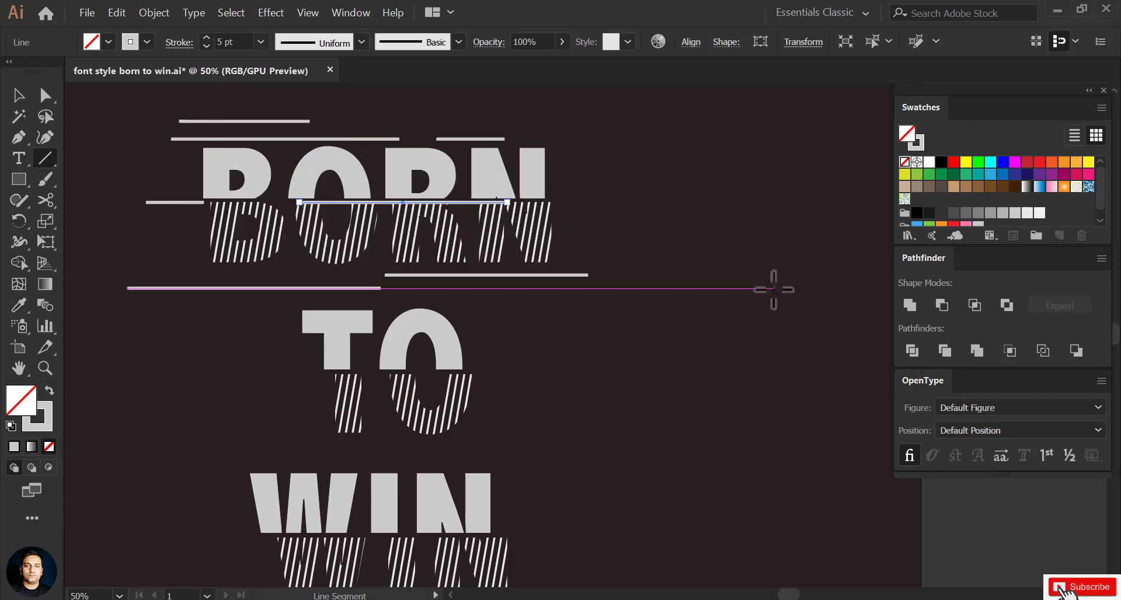
pyautogui.click(244, 18)
# Thin the speed lines above BORN to a 3 pt stroke.
pyautogui.moveTo(513, 308); pyautogui.dragTo(625, 397)
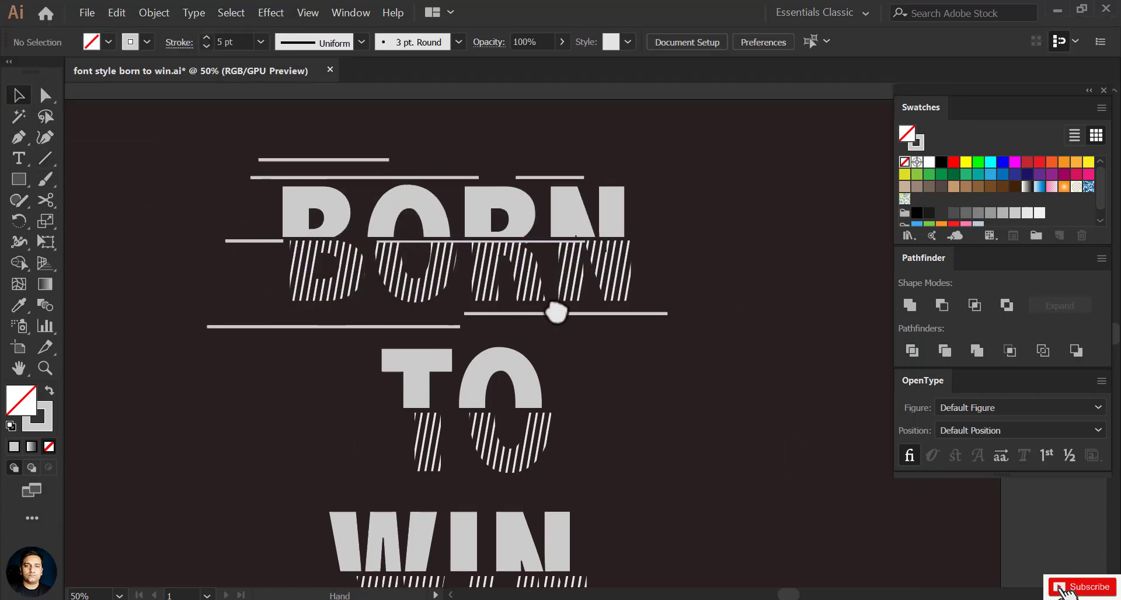
pyautogui.click(305, 229)
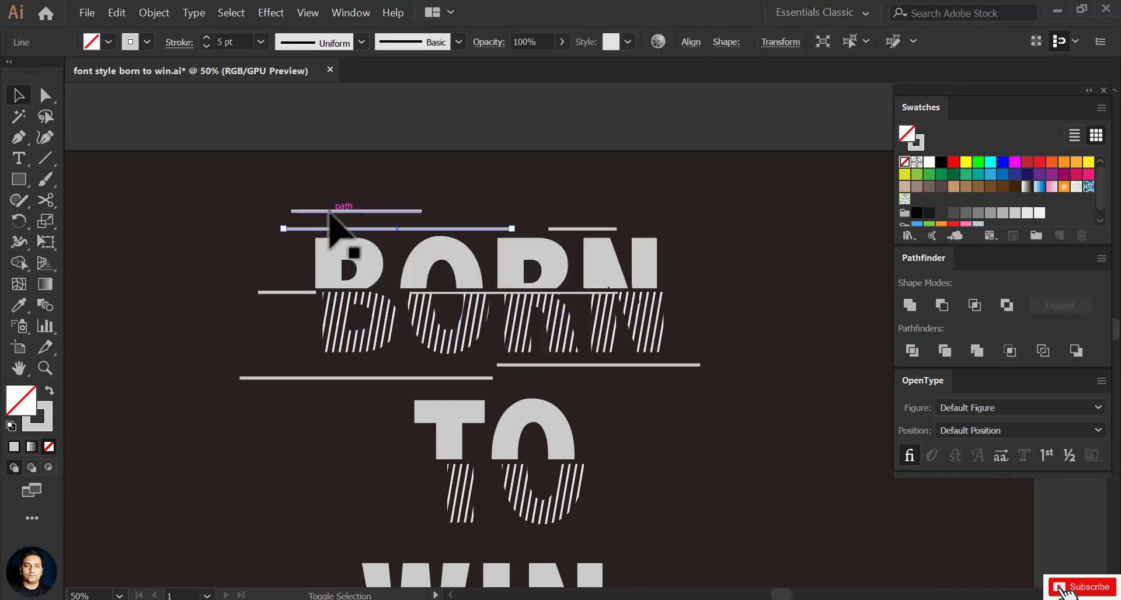
pyautogui.keyDown('shift'); pyautogui.click(339, 210); pyautogui.keyUp('shift')
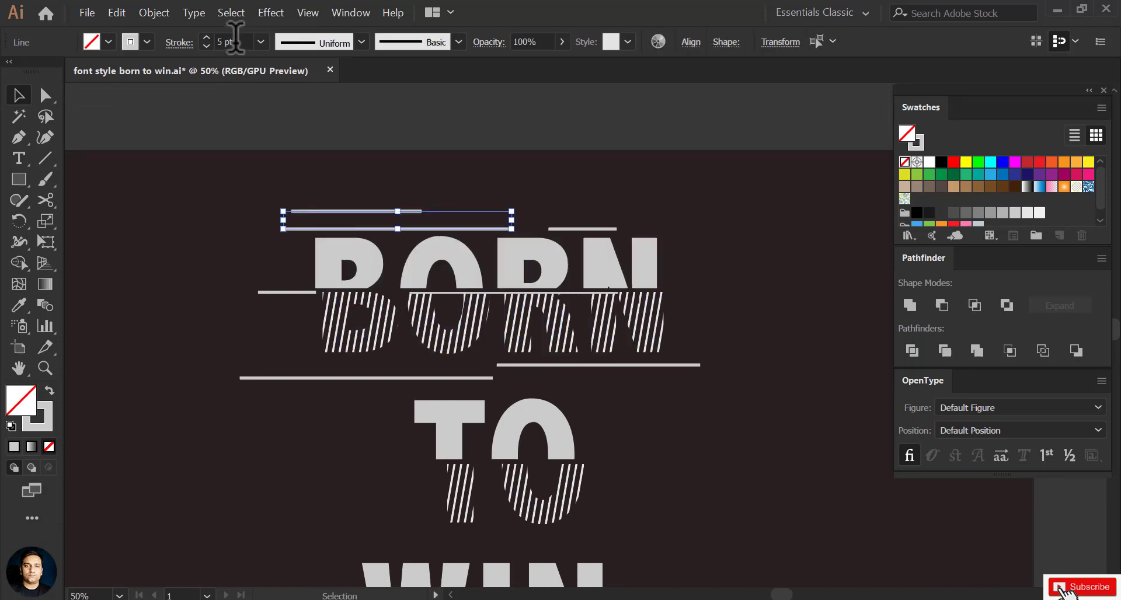
pyautogui.click(589, 229)
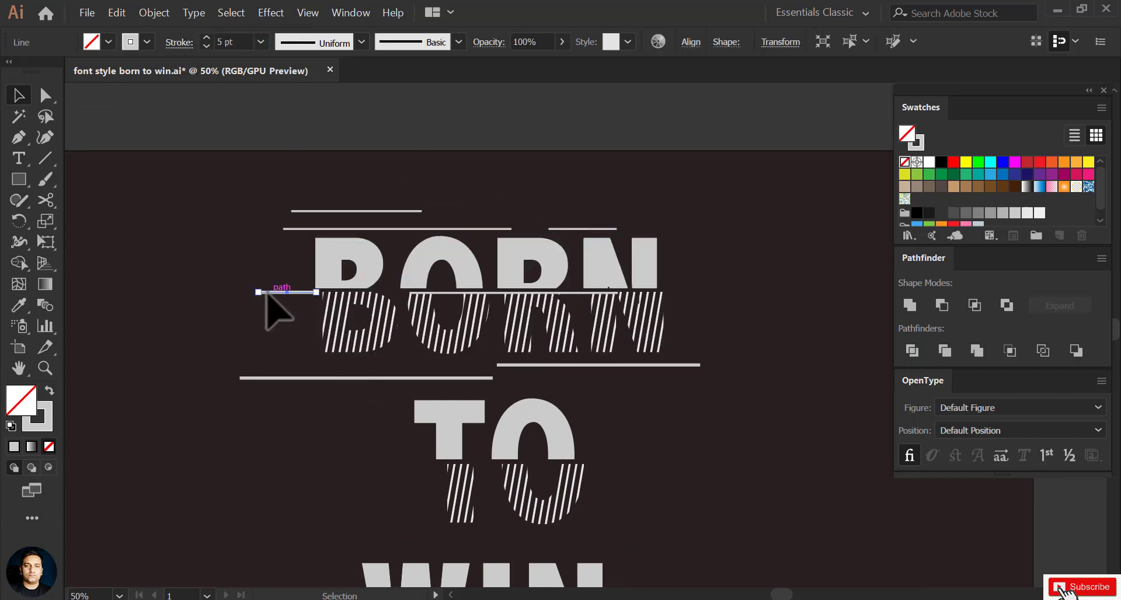
pyautogui.press('Return')
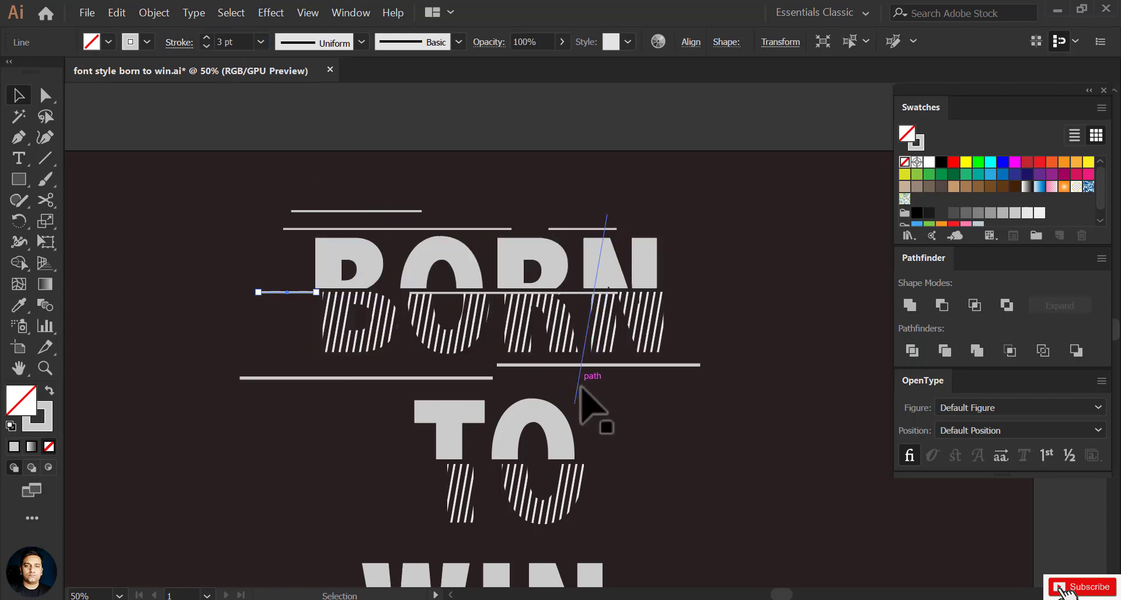
pyautogui.click(825, 287)
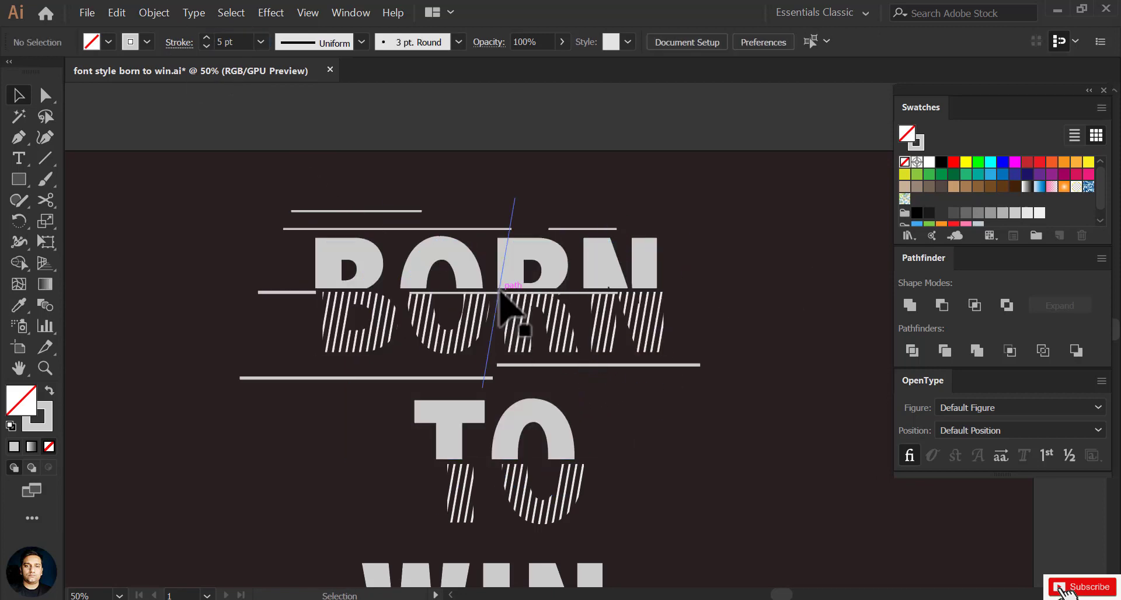
# Nudge the lower speed line under BORN slightly up and left.
pyautogui.click(502, 293)
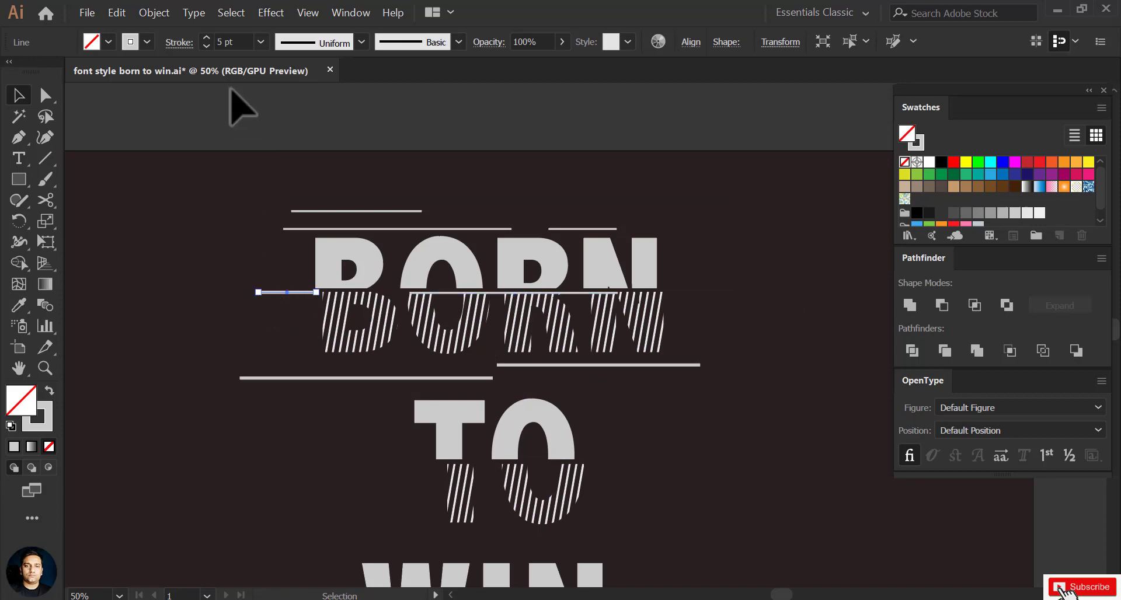
pyautogui.click(323, 380)
pyautogui.click(367, 378)
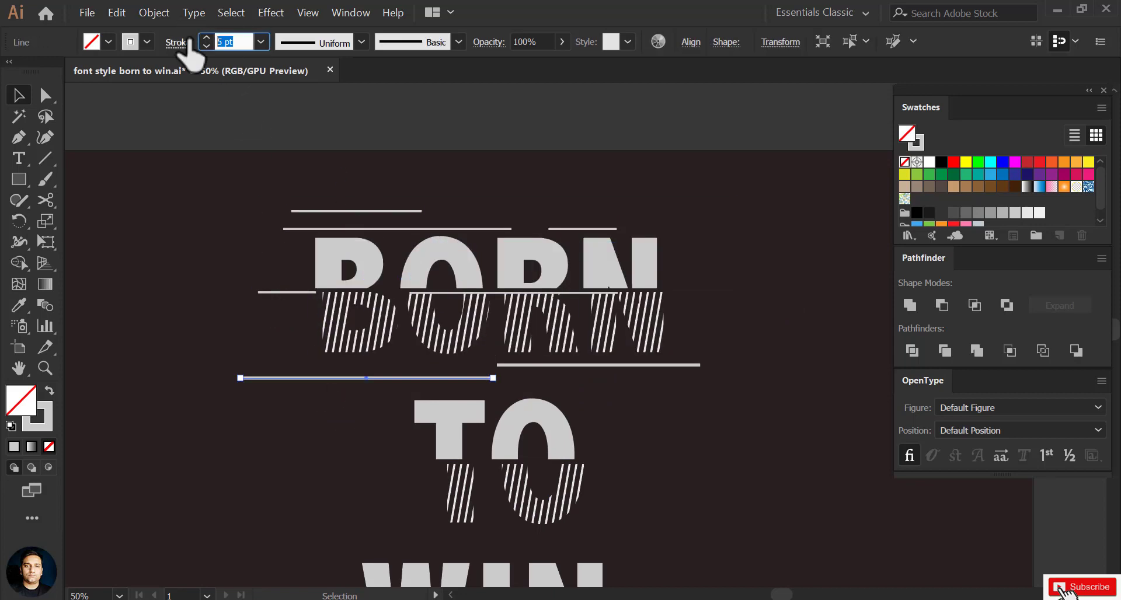
pyautogui.click(582, 365)
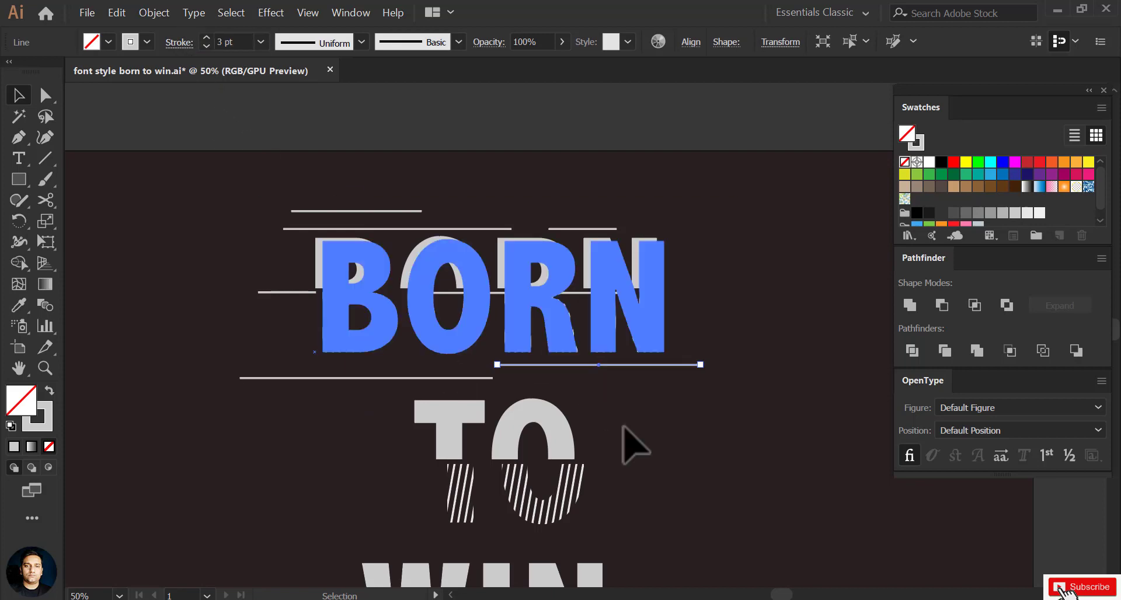
pyautogui.click(676, 355)
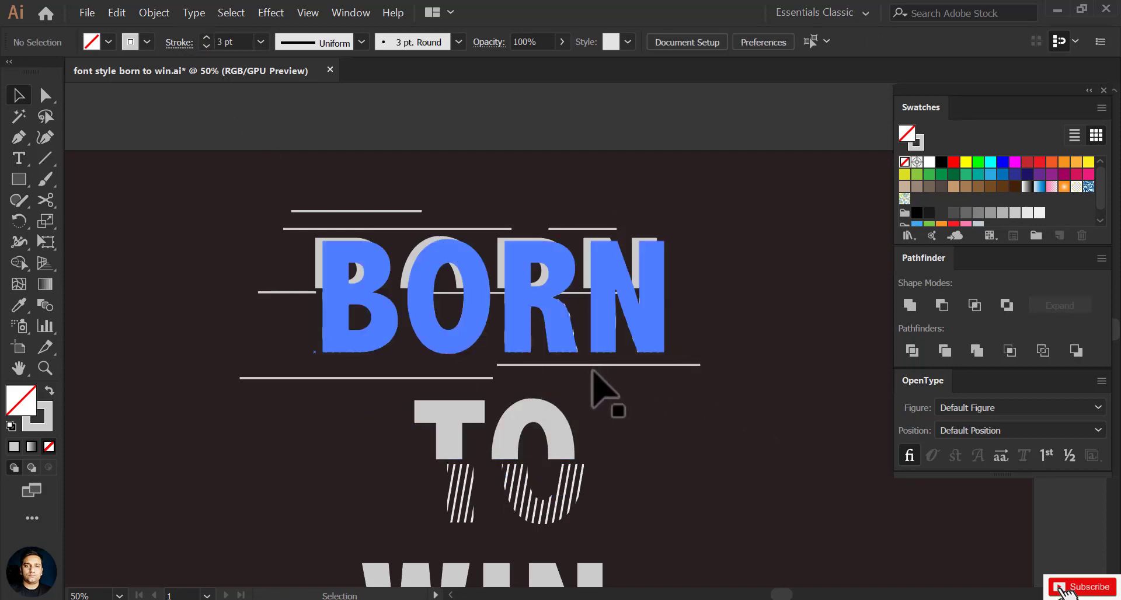
pyautogui.moveTo(489, 378); pyautogui.dragTo(486, 374)
pyautogui.click(701, 383)
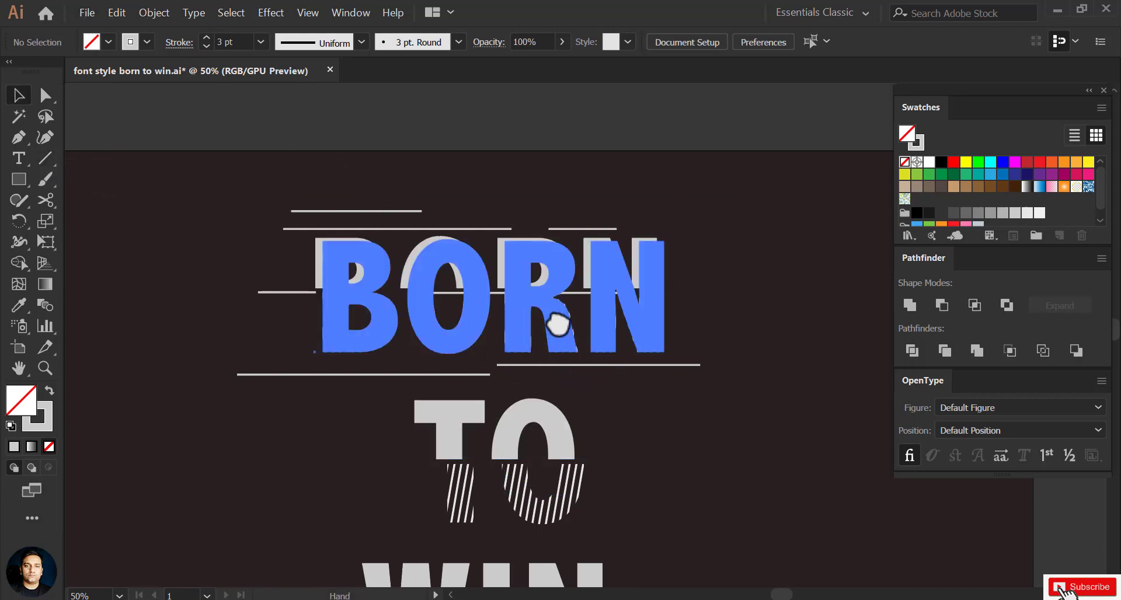
# Shift the TO group slightly left under BORN.
pyautogui.scroll(-1, 555, 348)
pyautogui.moveTo(563, 412); pyautogui.dragTo(558, 408)
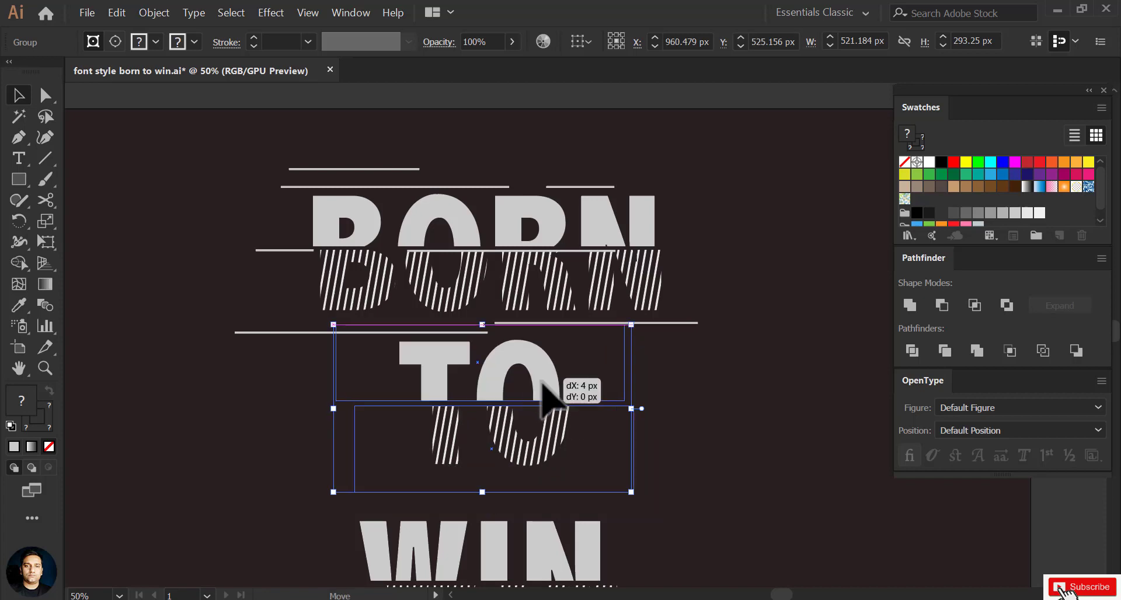
pyautogui.moveTo(536, 377); pyautogui.dragTo(532, 378)
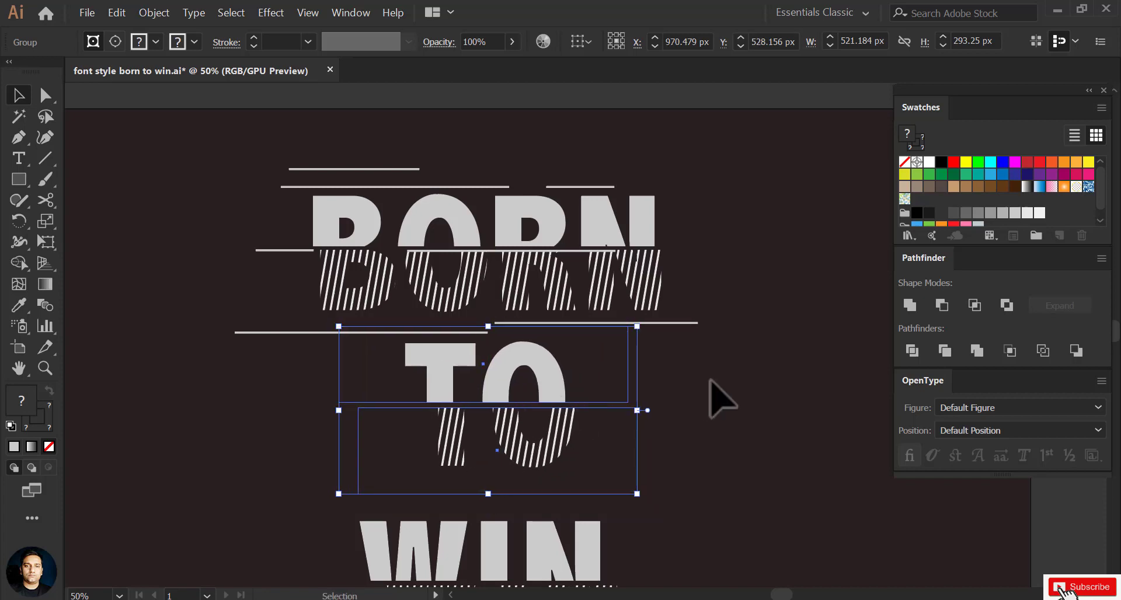
pyautogui.click(708, 392)
# Draw several horizontal speed lines to the left, right and across TO.
pyautogui.click(45, 158)
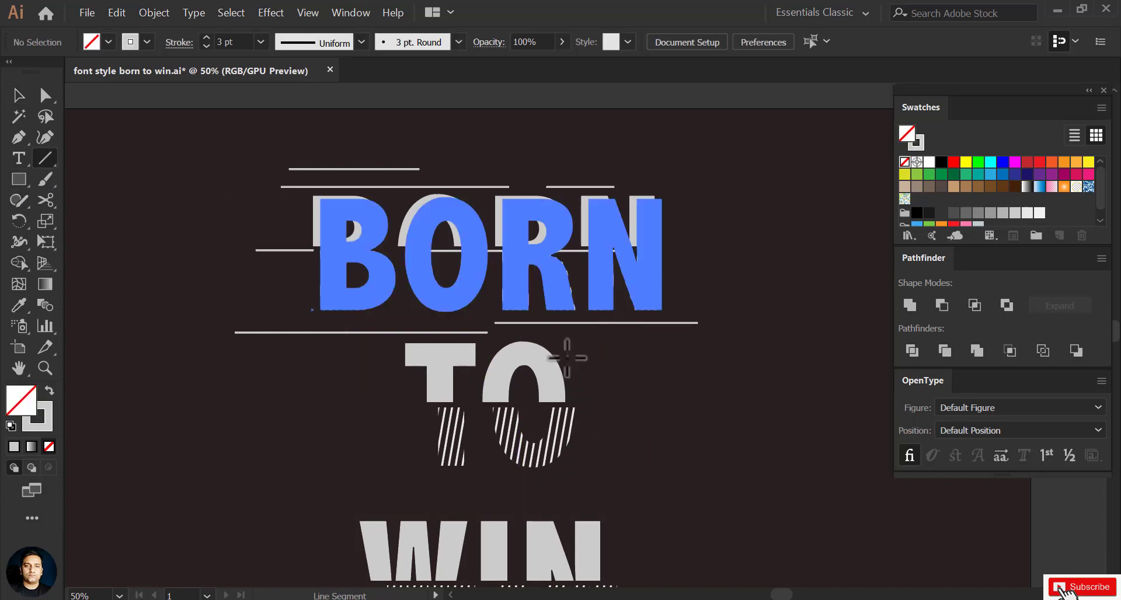
pyautogui.moveTo(566, 340); pyautogui.dragTo(669, 340)
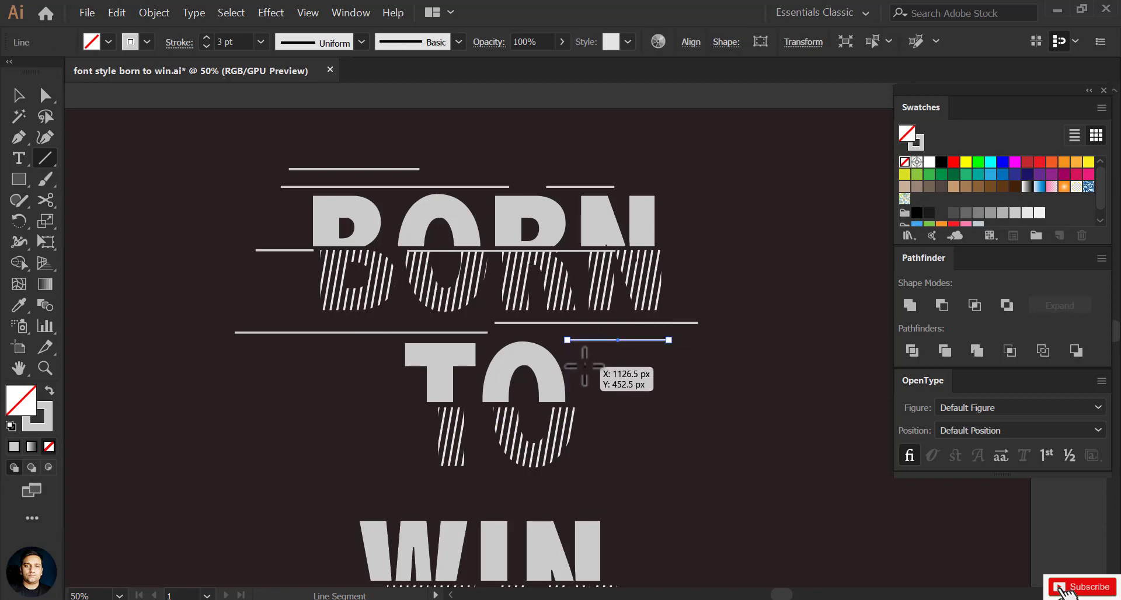
pyautogui.moveTo(577, 363); pyautogui.dragTo(631, 362)
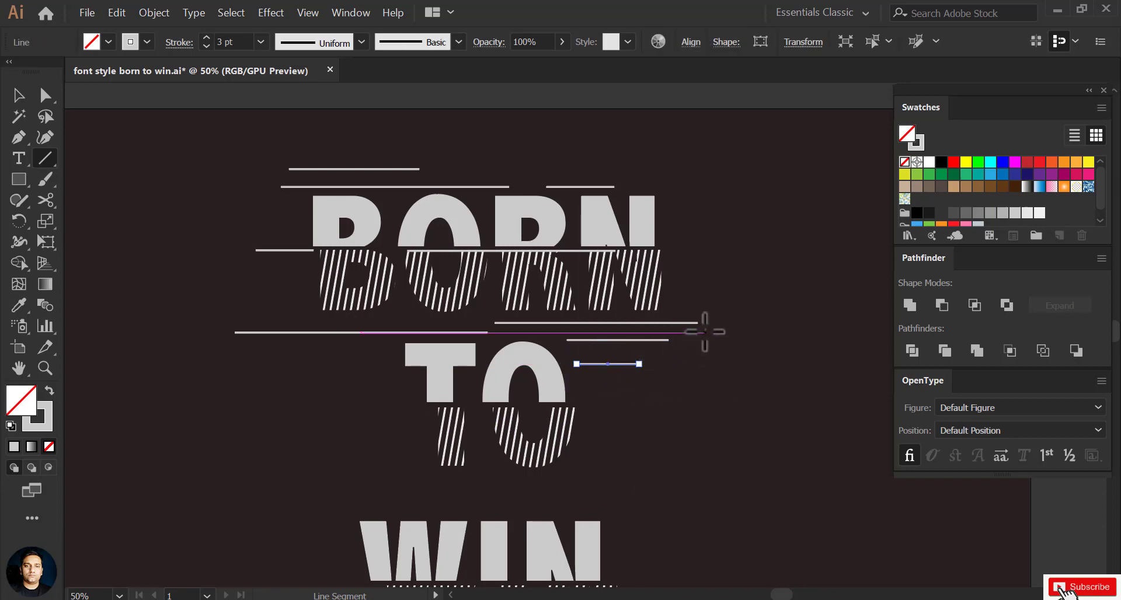
pyautogui.moveTo(610, 324); pyautogui.dragTo(627, 270)
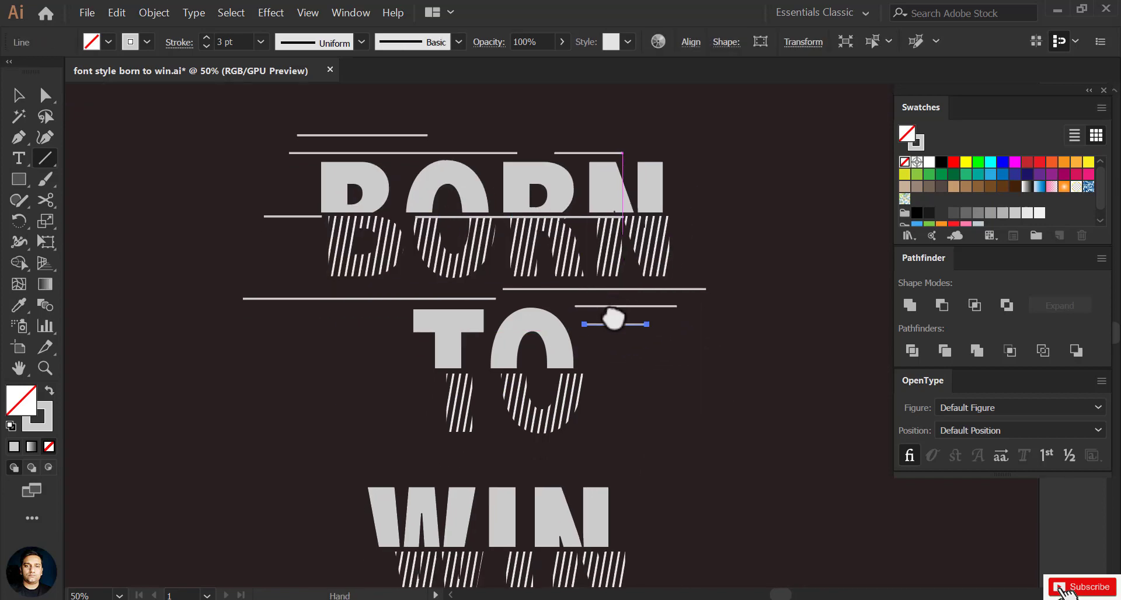
pyautogui.moveTo(365, 333)
pyautogui.mouseDown()
pyautogui.moveTo(604, 333)
pyautogui.moveTo(595, 226)
pyautogui.mouseUp()
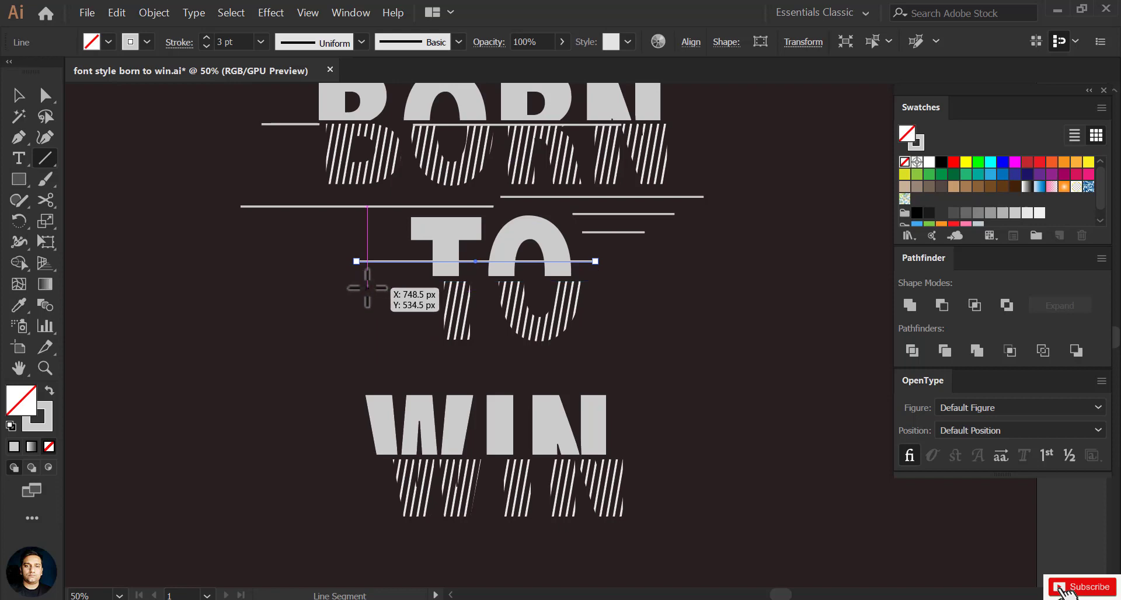
pyautogui.moveTo(277, 287); pyautogui.dragTo(455, 287)
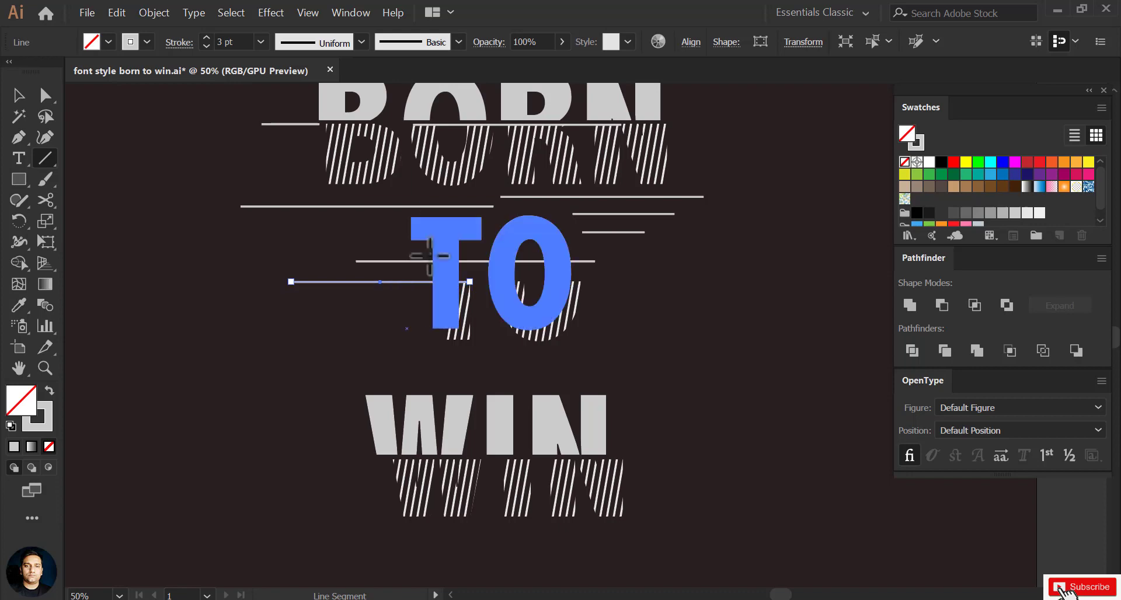
pyautogui.moveTo(553, 362); pyautogui.dragTo(546, 326)
pyautogui.moveTo(248, 262); pyautogui.dragTo(337, 264)
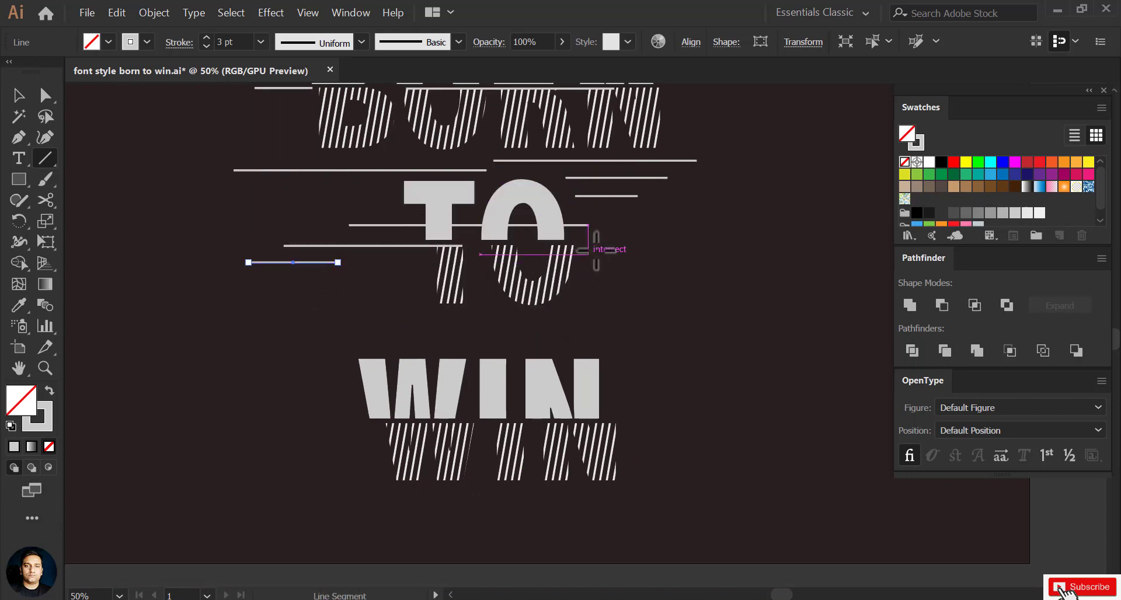
pyautogui.moveTo(586, 288); pyautogui.dragTo(701, 301)
pyautogui.moveTo(490, 327); pyautogui.dragTo(696, 327)
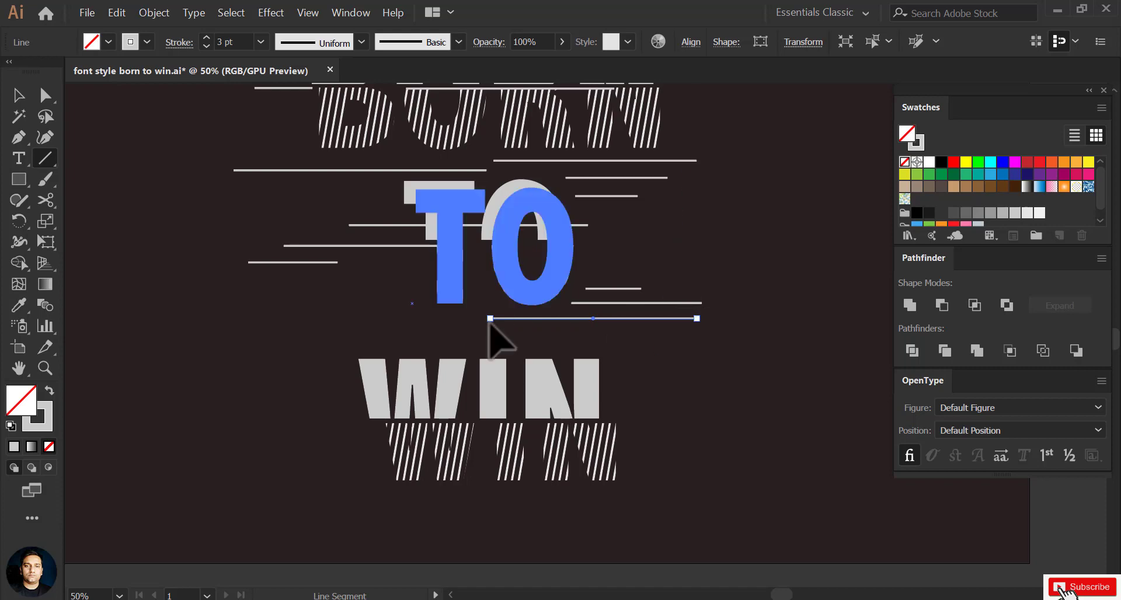
pyautogui.moveTo(418, 295); pyautogui.dragTo(311, 311)
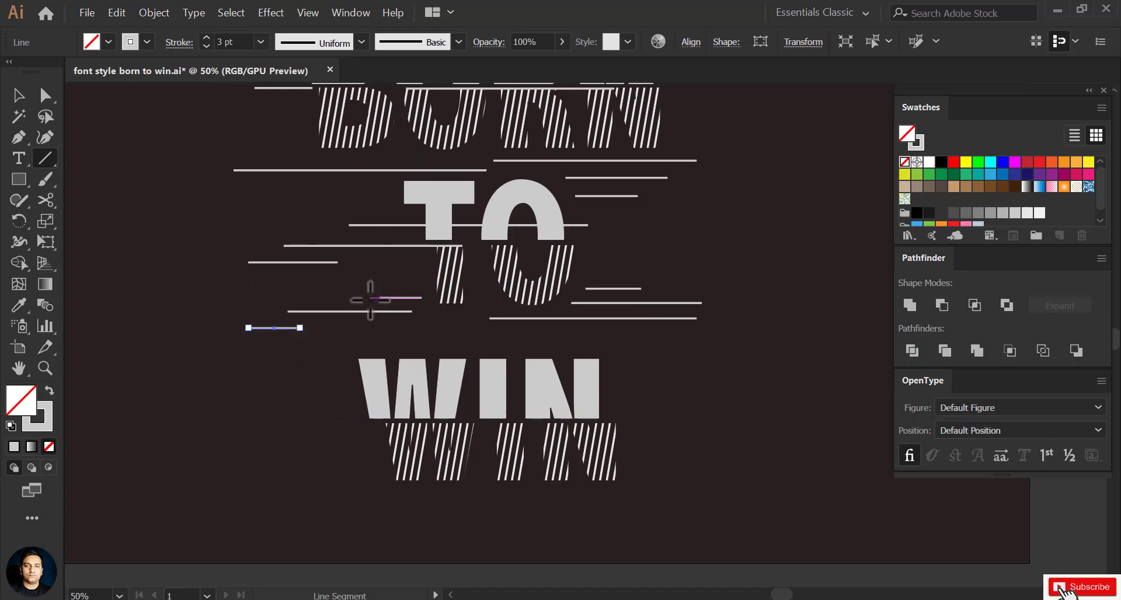
# Move WIN up closer to TO.
pyautogui.moveTo(597, 338); pyautogui.dragTo(571, 302)
pyautogui.click(18, 98)
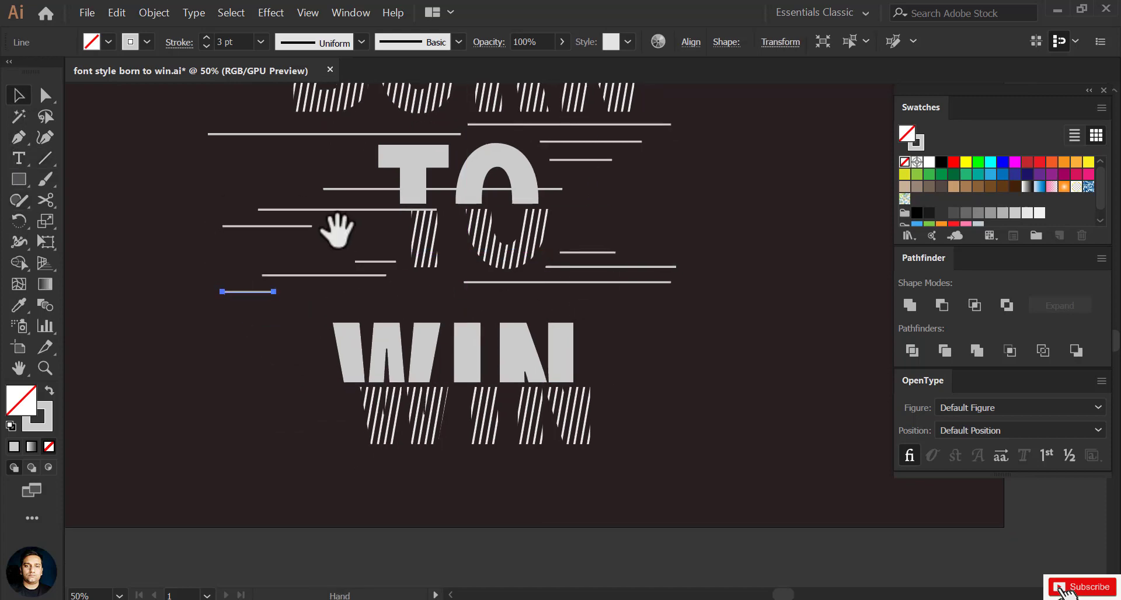
pyautogui.moveTo(325, 230); pyautogui.dragTo(333, 235)
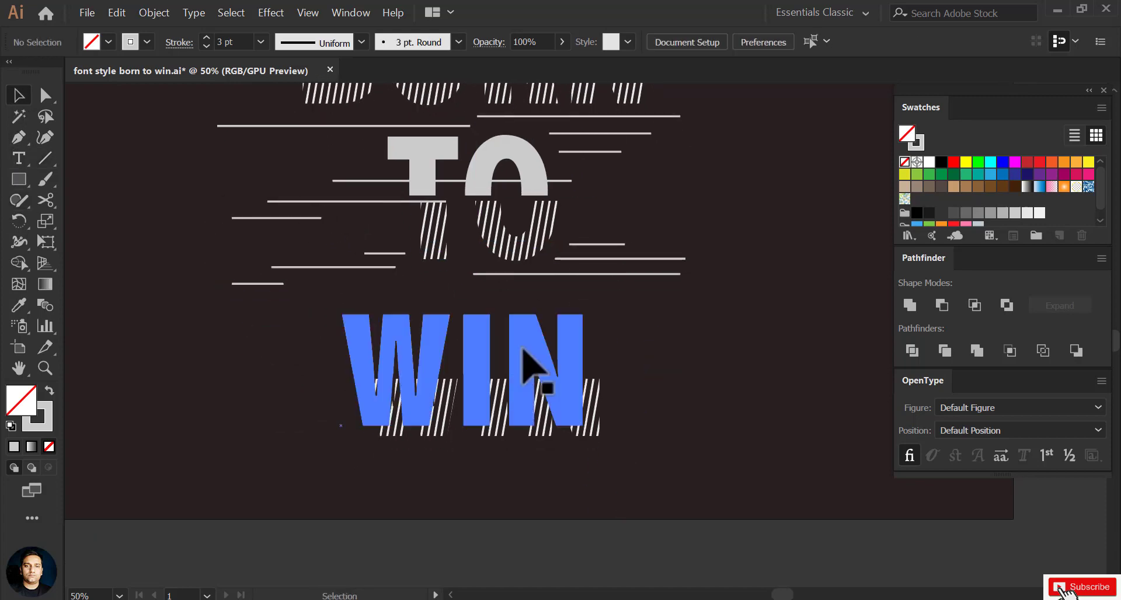
pyautogui.moveTo(523, 351)
pyautogui.mouseDown()
pyautogui.moveTo(528, 330)
pyautogui.moveTo(574, 419)
pyautogui.moveTo(568, 401)
pyautogui.mouseUp()
# Nudge WIN into place and draw five horizontal speed lines across and below it.
pyautogui.moveTo(587, 438); pyautogui.dragTo(583, 425)
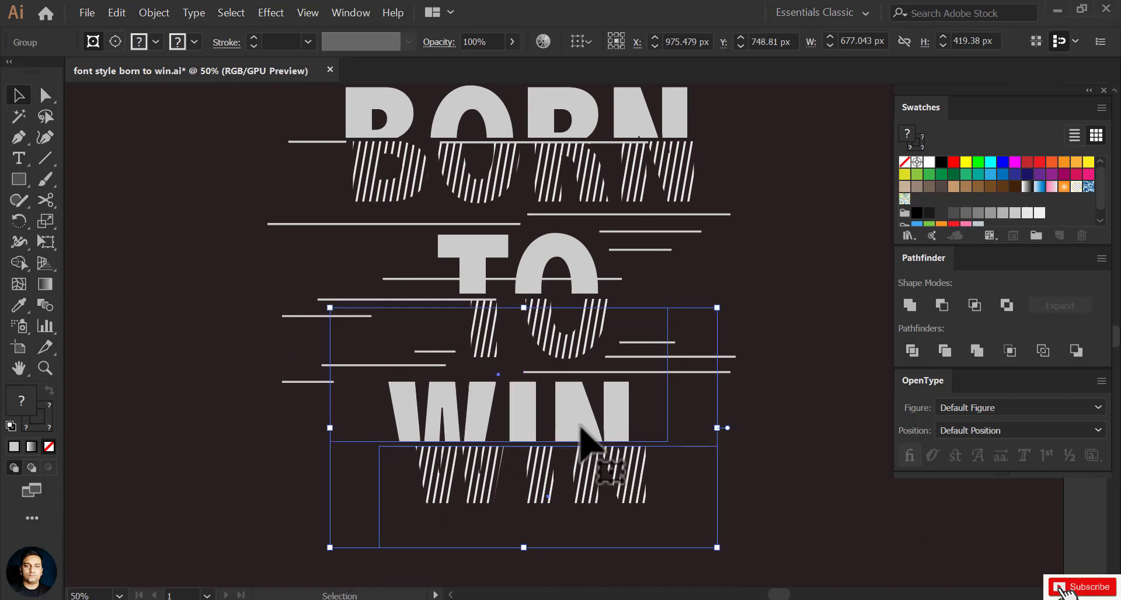
pyautogui.scroll(-2, 581, 425)
pyautogui.scroll(-3, 572, 376)
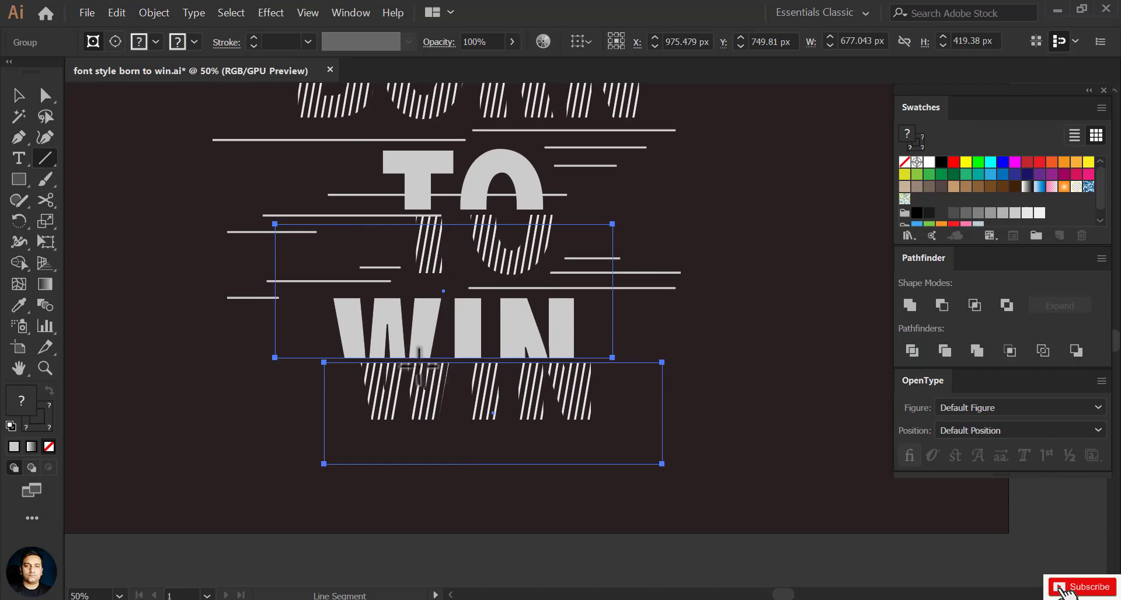
pyautogui.moveTo(409, 362); pyautogui.dragTo(657, 363)
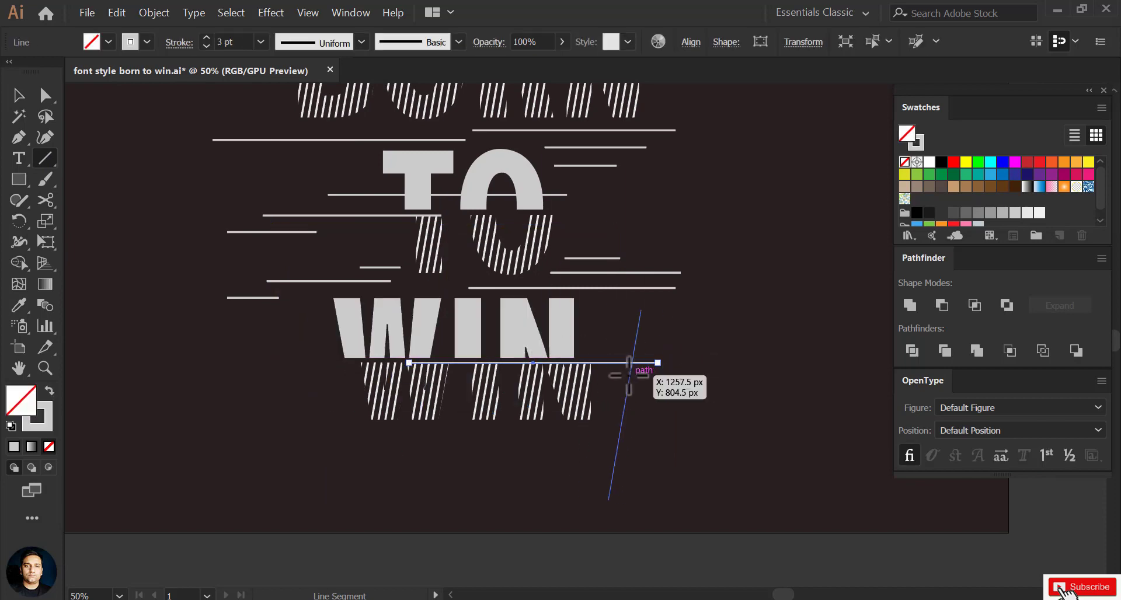
pyautogui.moveTo(628, 375); pyautogui.dragTo(707, 375)
pyautogui.moveTo(321, 439); pyautogui.dragTo(472, 439)
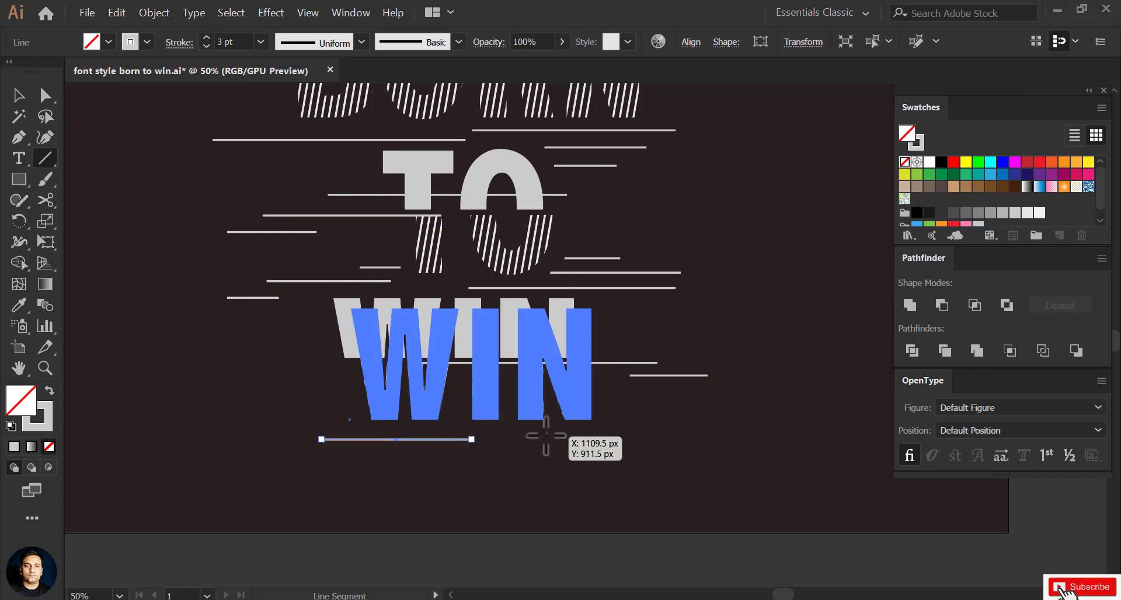
pyautogui.moveTo(553, 432); pyautogui.dragTo(594, 432)
pyautogui.moveTo(446, 461); pyautogui.dragTo(607, 460)
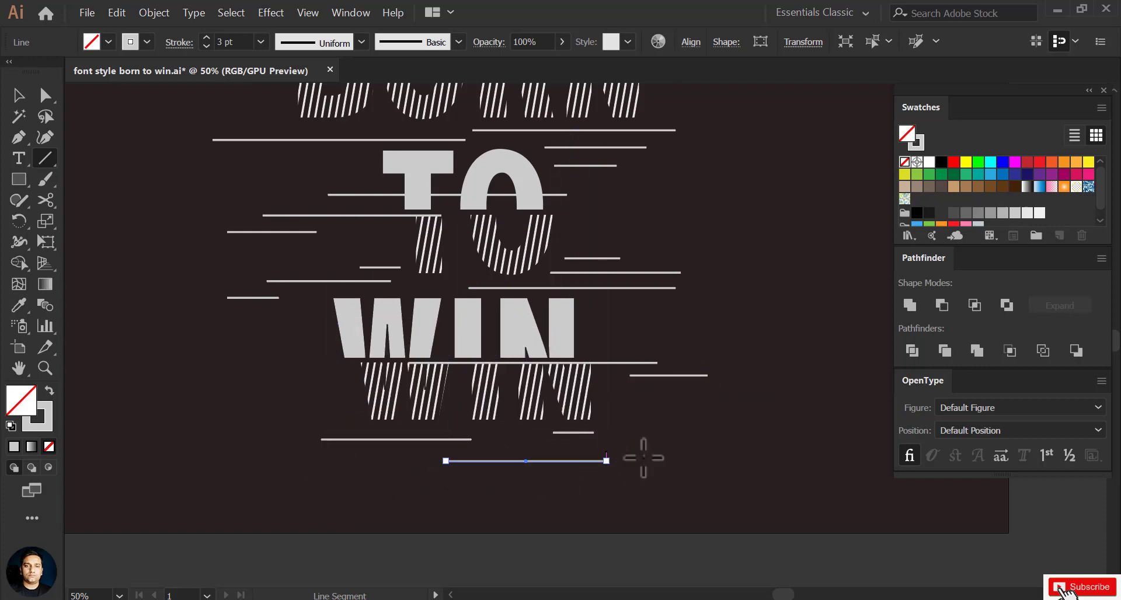
# Check a speed line under WIN and view the whole composition.
pyautogui.click(16, 97)
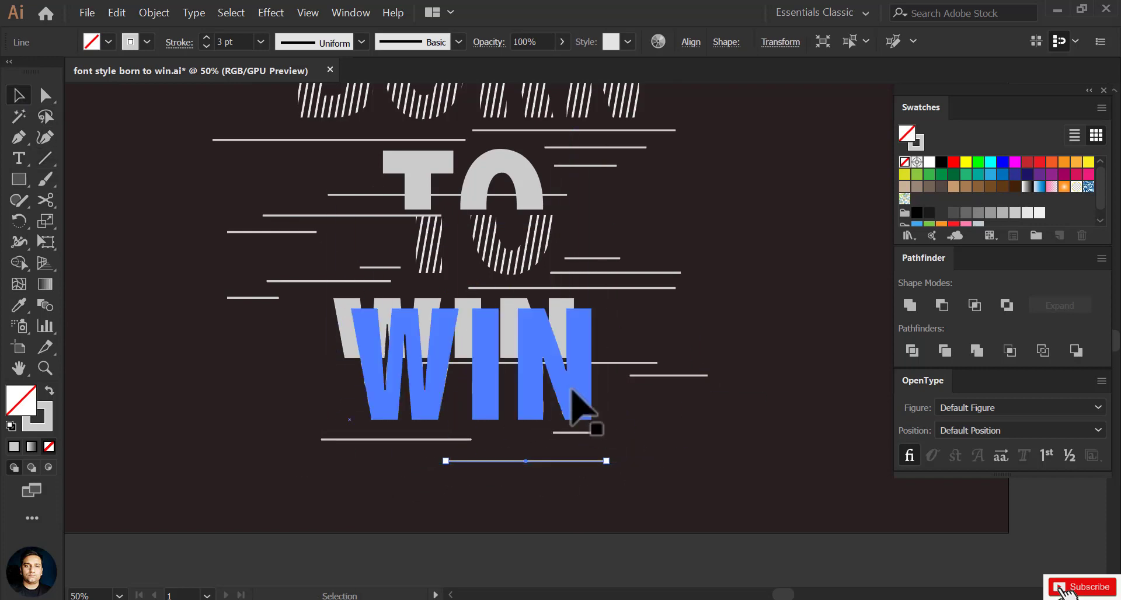
pyautogui.click(438, 439)
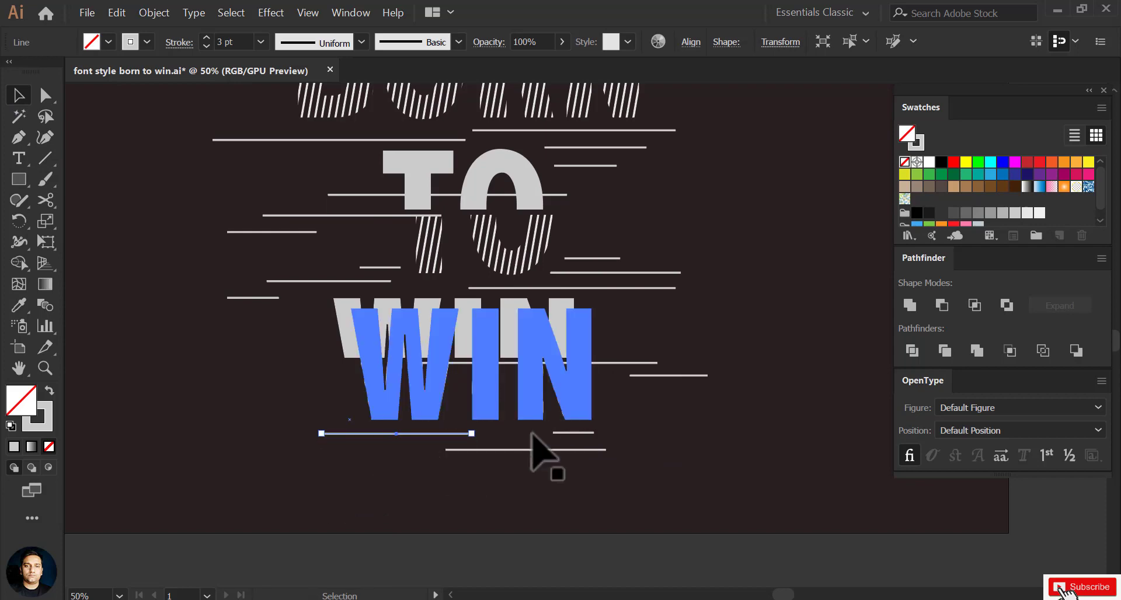
pyautogui.scroll(5, 668, 309)
pyautogui.moveTo(668, 309); pyautogui.dragTo(632, 266)
pyautogui.click(683, 313)
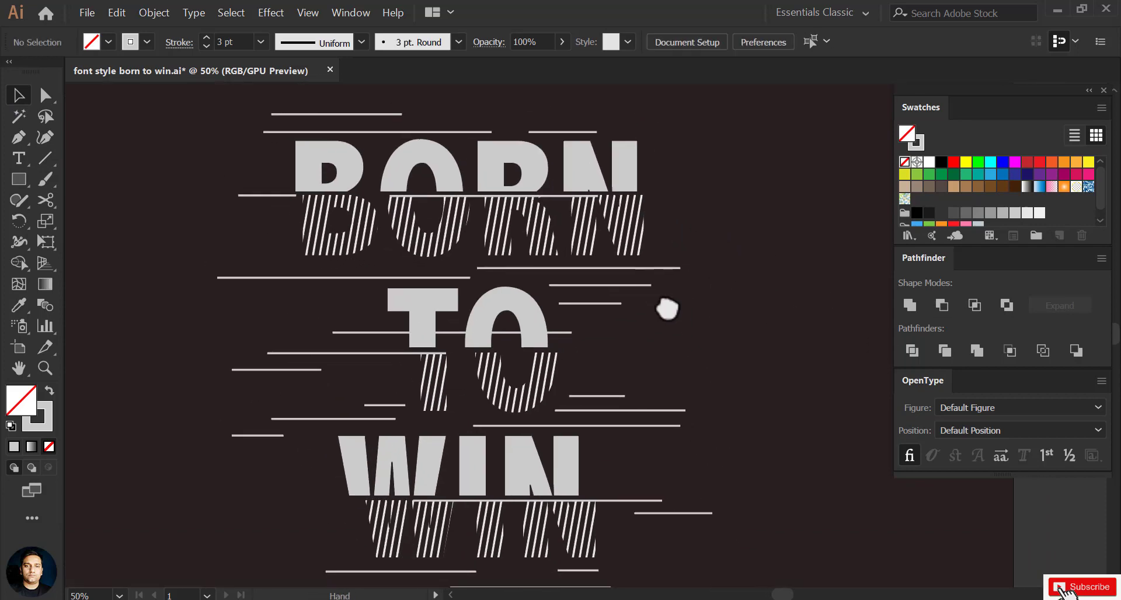
# Draw a tiny square above BORN with light grey fill and no stroke.
pyautogui.click(23, 176)
pyautogui.scroll(3, 532, 220)
pyautogui.scroll(4, 472, 210)
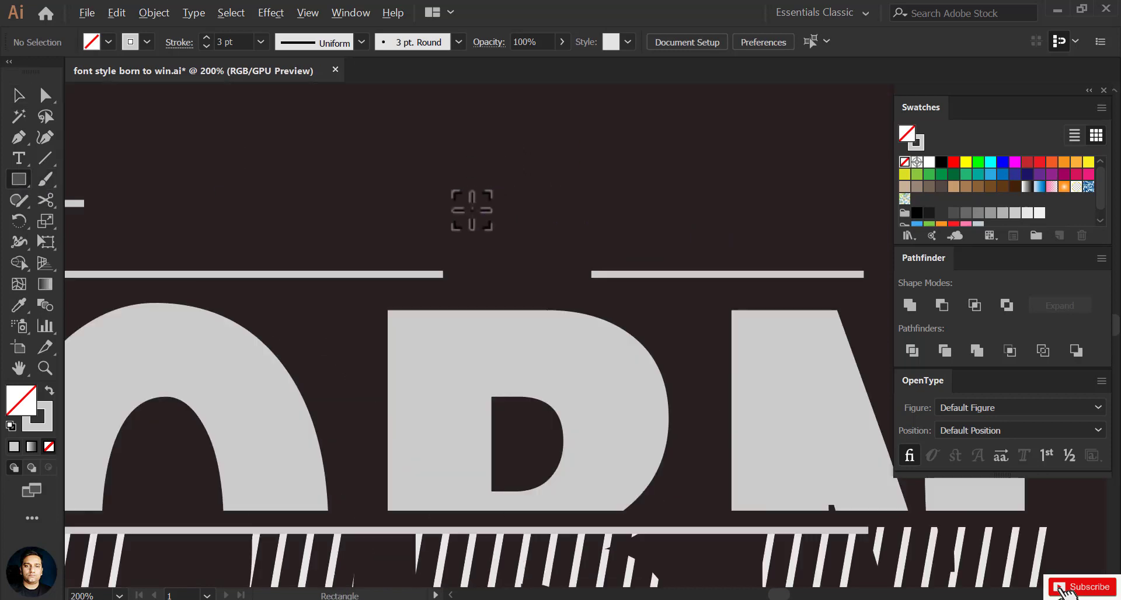
pyautogui.moveTo(456, 225); pyautogui.dragTo(444, 220)
pyautogui.click(107, 41)
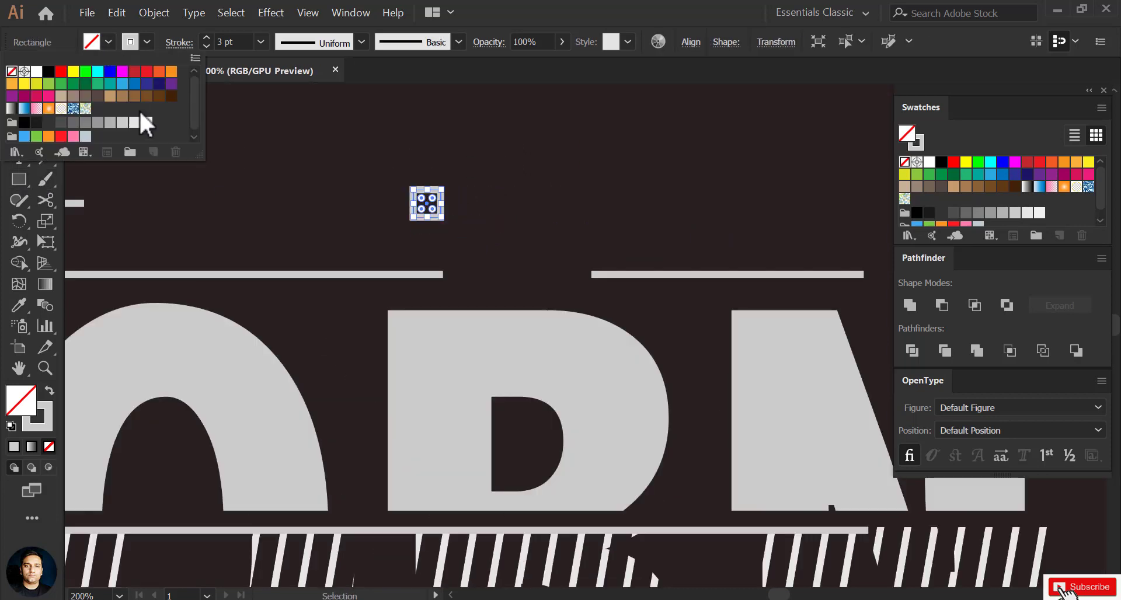
pyautogui.click(122, 122)
pyautogui.click(147, 42)
pyautogui.click(12, 72)
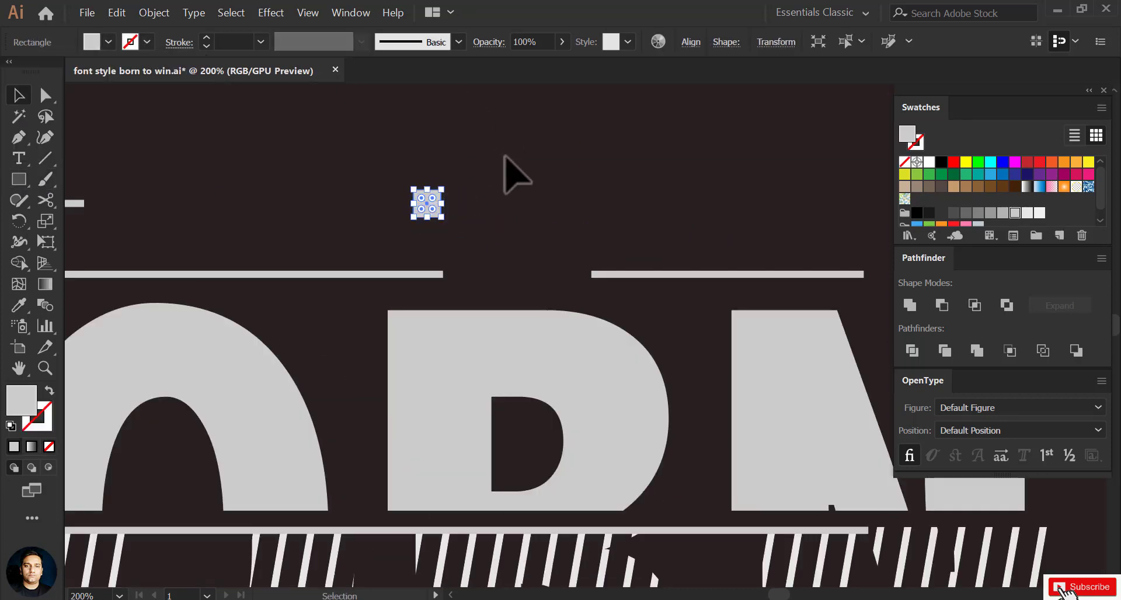
# Position the square trail above BORN and zoom out to the whole design.
pyautogui.click(505, 199)
pyautogui.moveTo(418, 205)
pyautogui.mouseDown()
pyautogui.moveTo(438, 228)
pyautogui.moveTo(420, 243)
pyautogui.moveTo(412, 203)
pyautogui.moveTo(613, 207)
pyautogui.moveTo(647, 186)
pyautogui.moveTo(713, 197)
pyautogui.moveTo(648, 220)
pyautogui.moveTo(556, 220)
pyautogui.moveTo(670, 230)
pyautogui.moveTo(660, 208)
pyautogui.mouseUp()
pyautogui.scroll(3, 421, 243)
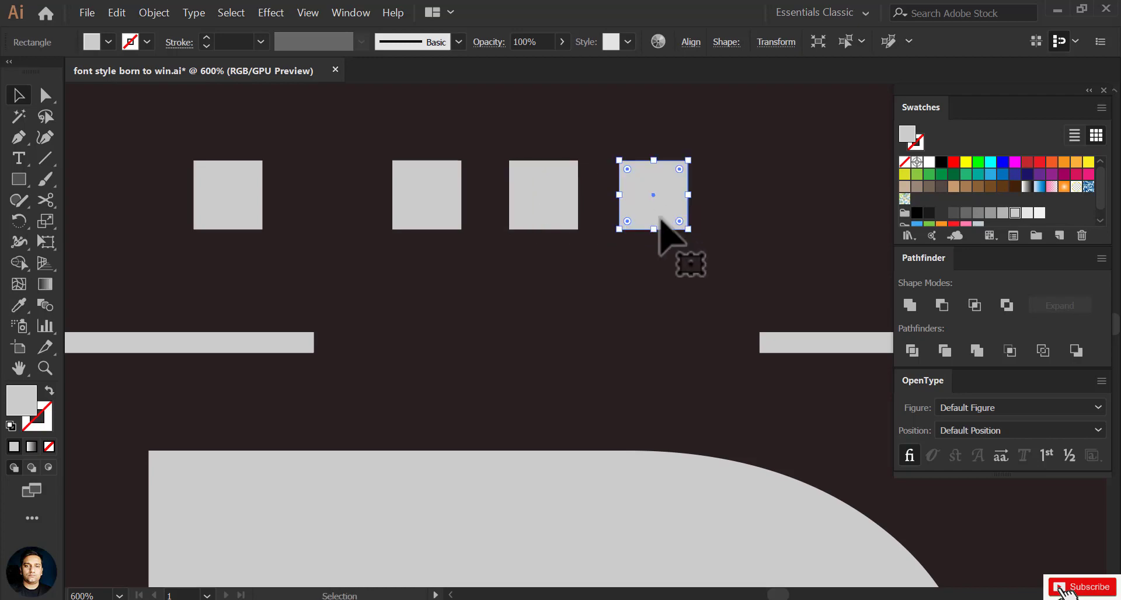
pyautogui.hotkey('ctrl', '0')
pyautogui.click(761, 248)
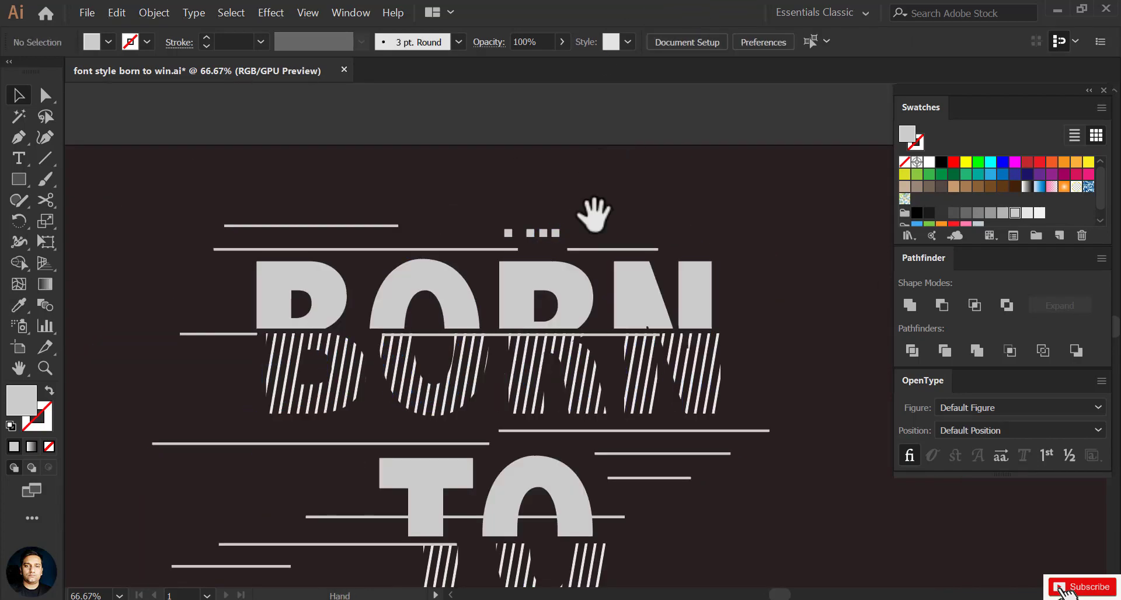
# Copy the square trail from above BORN down toward the lower words.
pyautogui.moveTo(594, 215); pyautogui.dragTo(632, 209)
pyautogui.keyDown('shift'); pyautogui.click(546, 227); pyautogui.keyUp('shift')
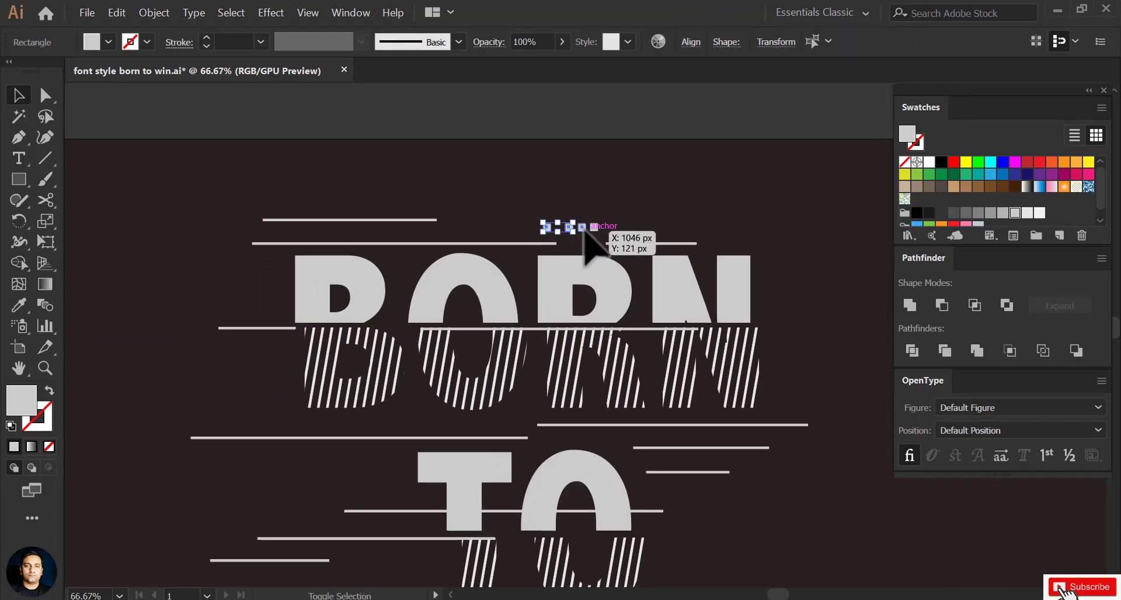
pyautogui.moveTo(582, 233); pyautogui.dragTo(680, 501)
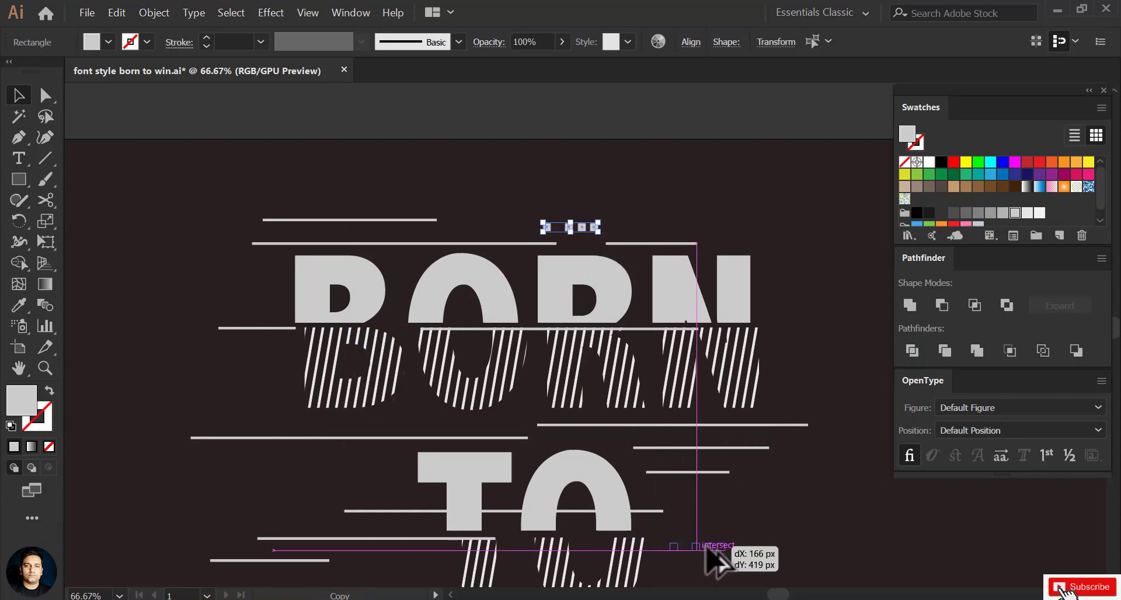
pyautogui.moveTo(684, 500); pyautogui.dragTo(721, 531)
pyautogui.hotkey('ctrl', '=')
pyautogui.hotkey('ctrl', '=')
pyautogui.hotkey('ctrl', '=')
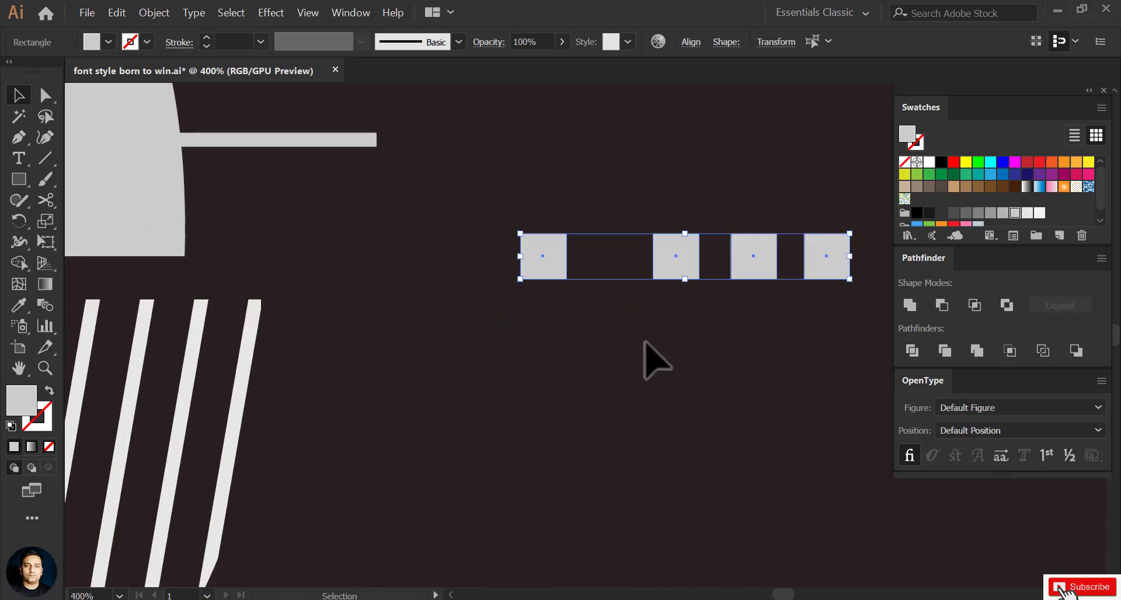
pyautogui.hotkey('ctrl', '-')
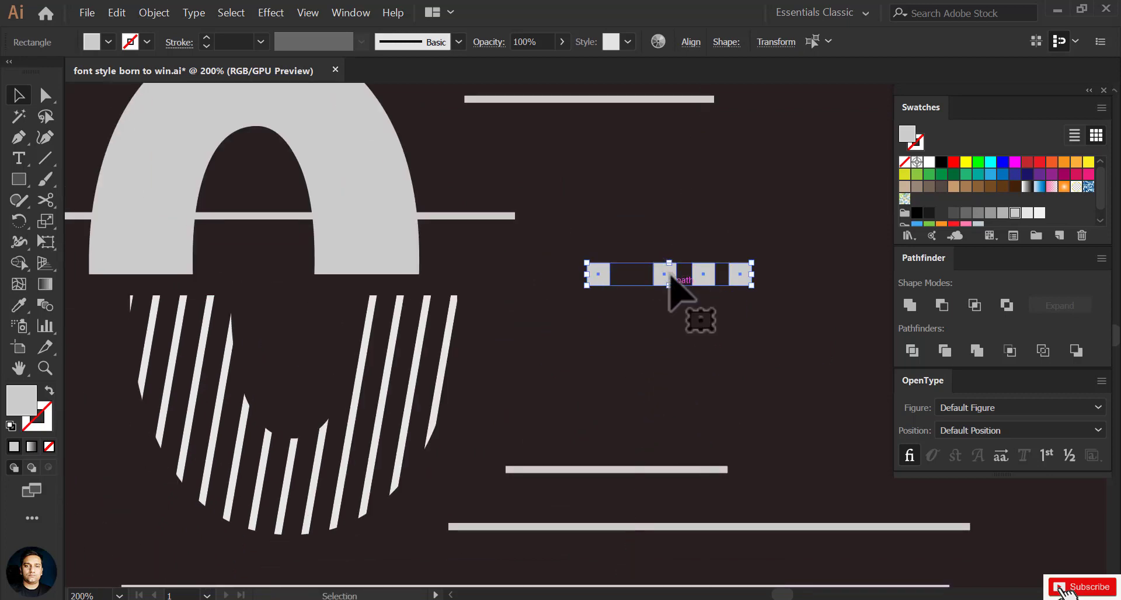
pyautogui.moveTo(669, 276)
pyautogui.mouseDown()
pyautogui.moveTo(598, 435)
pyautogui.moveTo(565, 441)
pyautogui.mouseUp()
pyautogui.scroll(1, 675, 441)
pyautogui.click(655, 260)
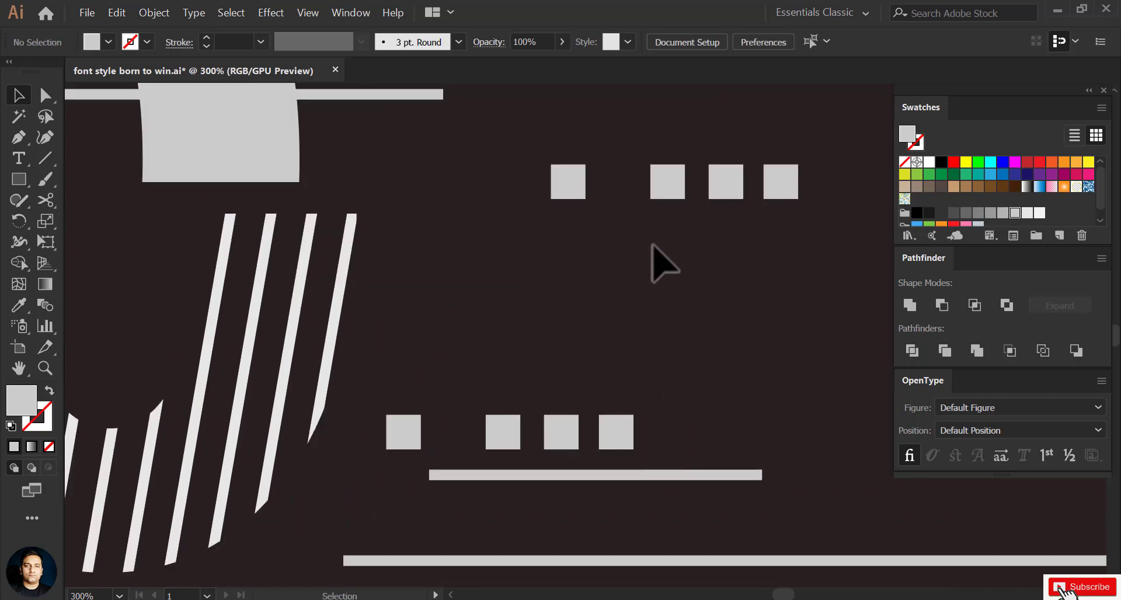
# Rearrange the copied squares into a single horizontal row.
pyautogui.moveTo(668, 190); pyautogui.dragTo(667, 442)
pyautogui.moveTo(726, 184); pyautogui.dragTo(723, 432)
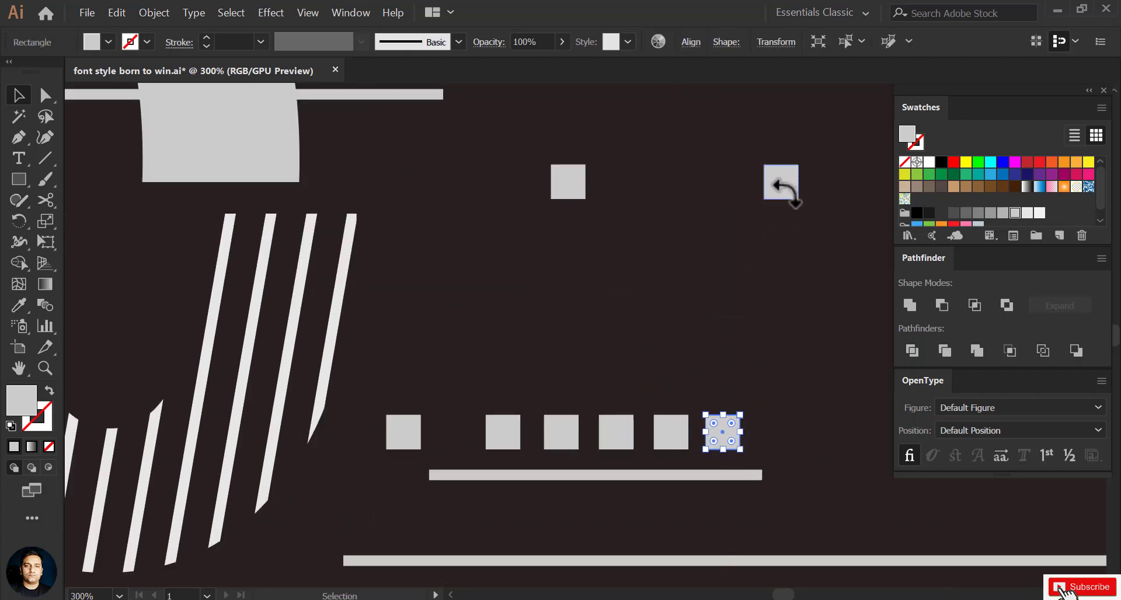
pyautogui.moveTo(783, 187); pyautogui.dragTo(779, 438)
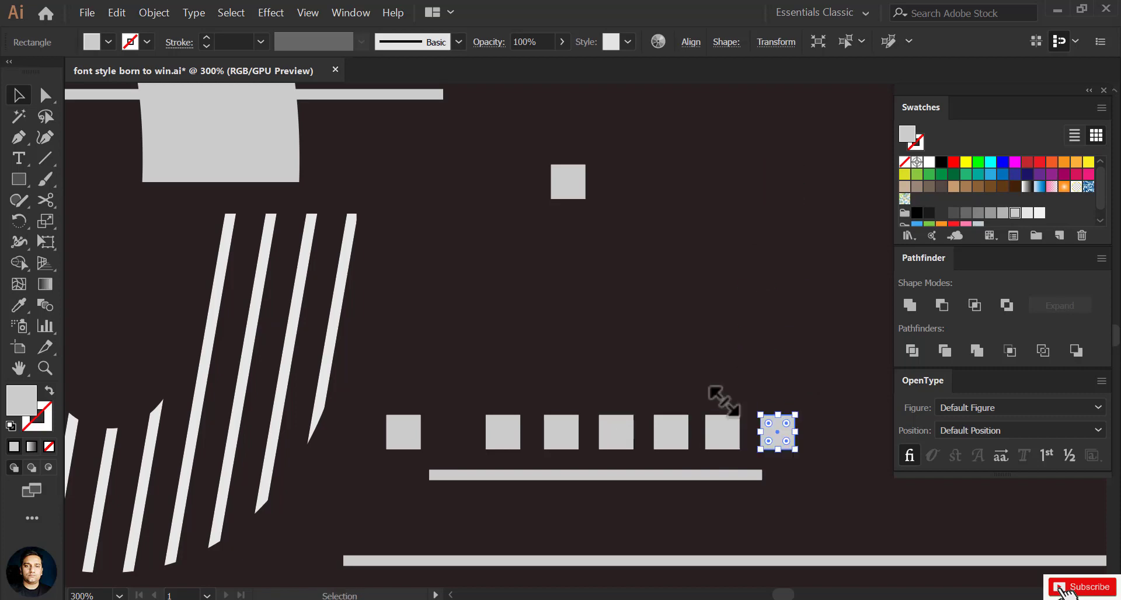
pyautogui.moveTo(567, 187); pyautogui.dragTo(833, 444)
pyautogui.hotkey('ctrl', '-')
pyautogui.hotkey('ctrl', '-')
pyautogui.hotkey('ctrl', '-')
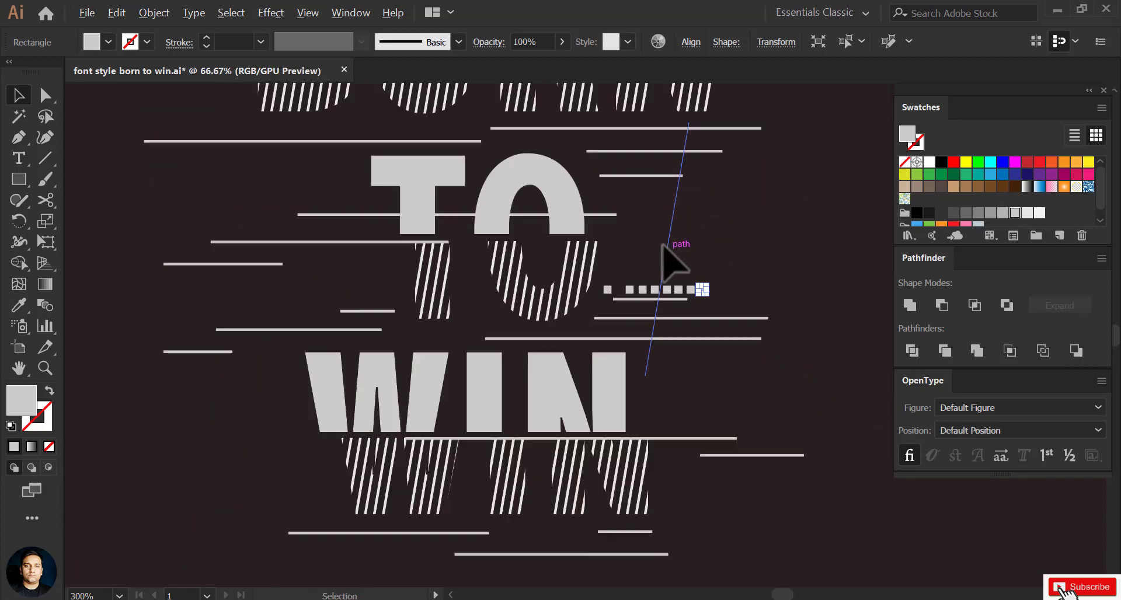
pyautogui.hotkey('ctrl', '-')
# Duplicate the row of squares and place it beneath WIN.
pyautogui.moveTo(425, 249); pyautogui.dragTo(723, 327)
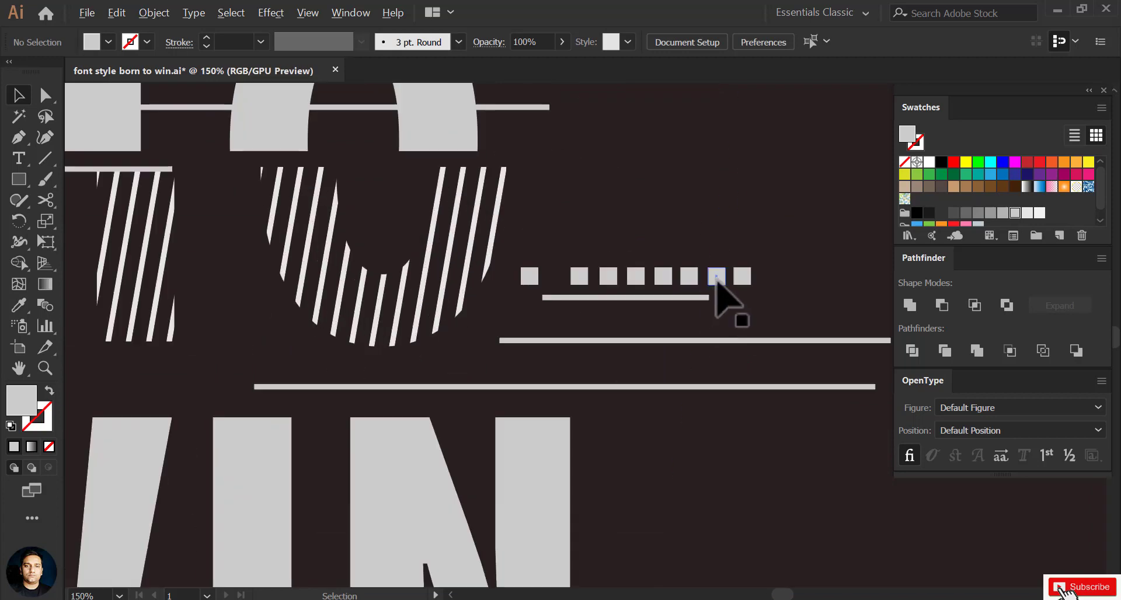
pyautogui.scroll(2, 692, 289)
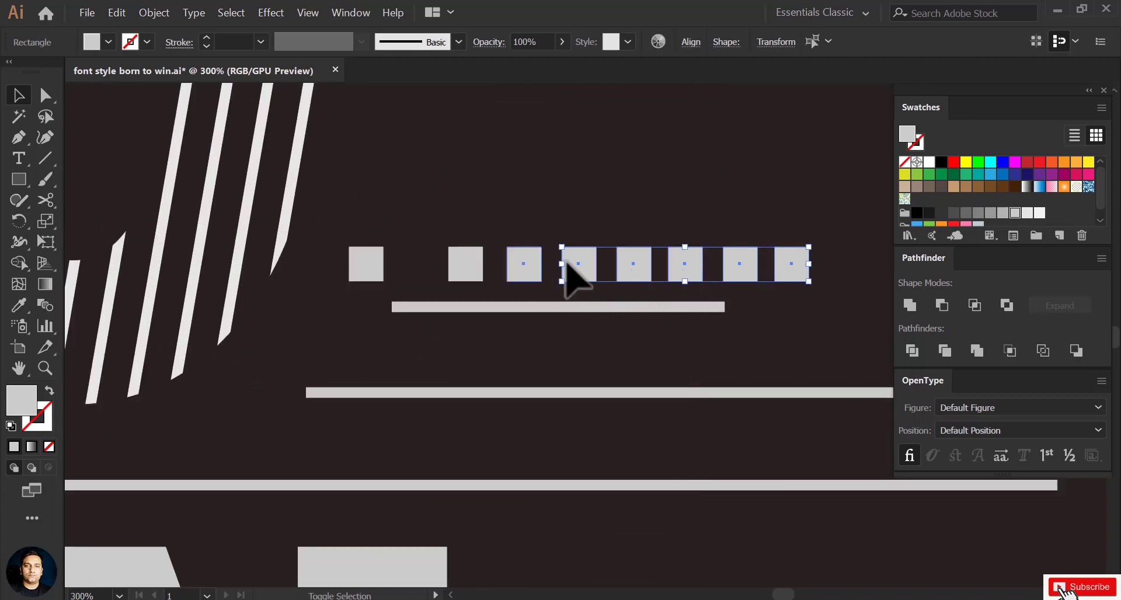
pyautogui.scroll(-3, 575, 278)
pyautogui.moveTo(583, 283); pyautogui.dragTo(704, 274)
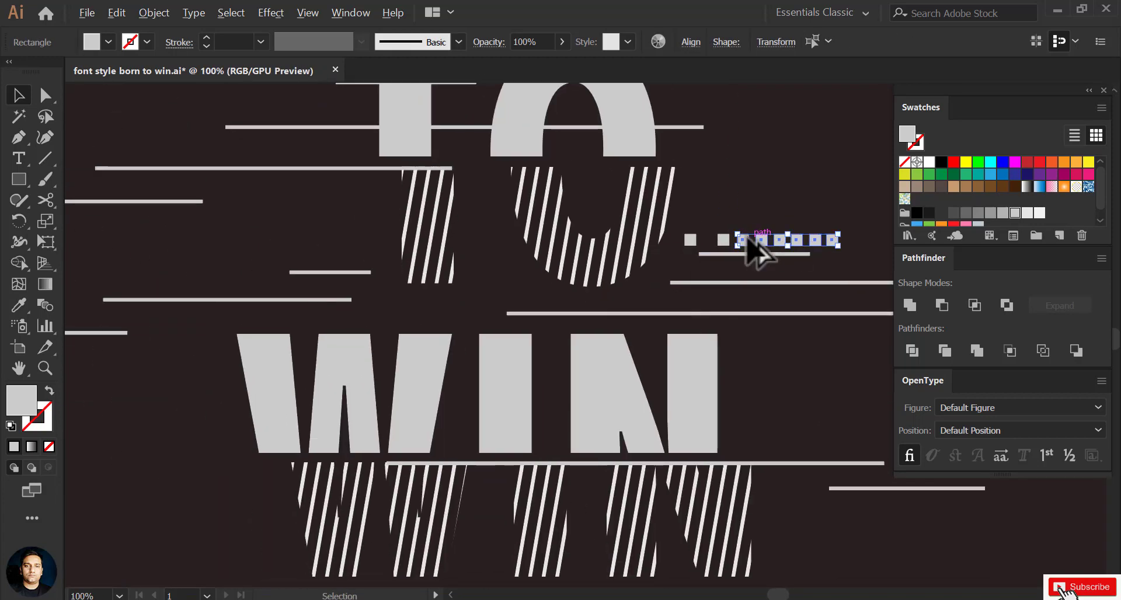
pyautogui.moveTo(753, 248); pyautogui.dragTo(303, 472)
pyautogui.moveTo(363, 451); pyautogui.dragTo(532, 315)
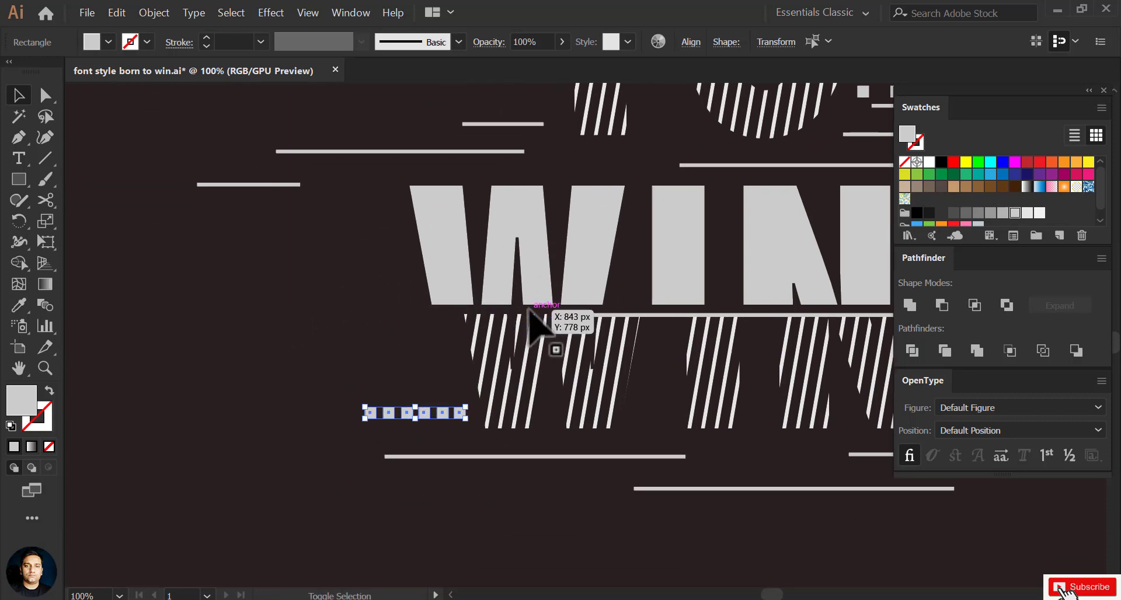
pyautogui.moveTo(530, 313); pyautogui.dragTo(509, 296)
# Place small square dots to the left of TO.
pyautogui.click(527, 458)
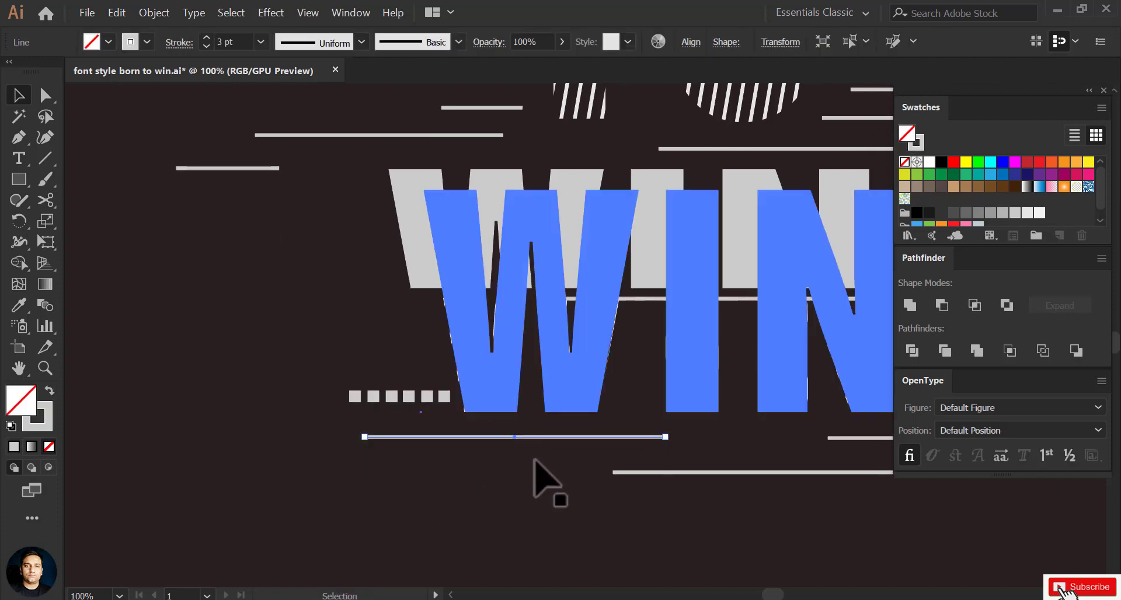
pyautogui.click(529, 461)
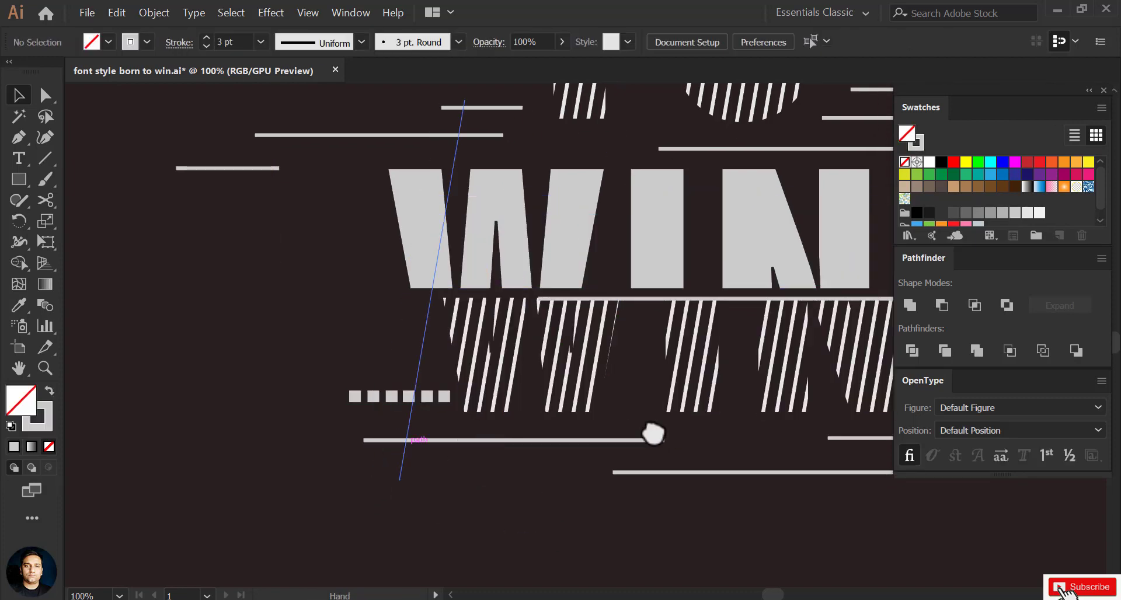
pyautogui.hotkey('ctrl', '-')
pyautogui.hotkey('ctrl', '-')
pyautogui.hotkey('ctrl', '-')
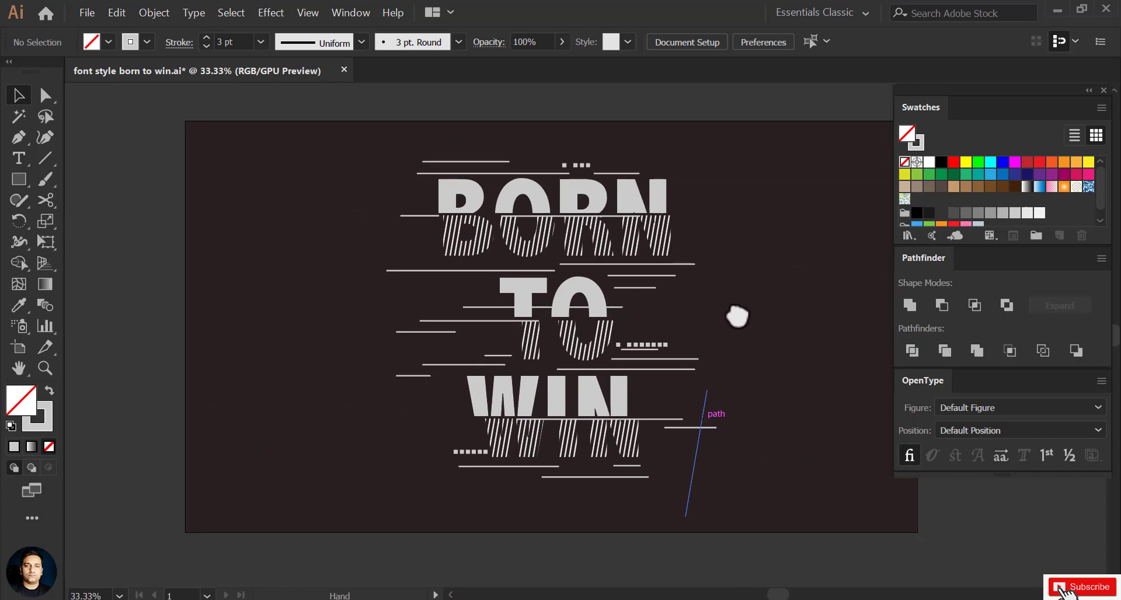
pyautogui.hotkey('ctrl', '=')
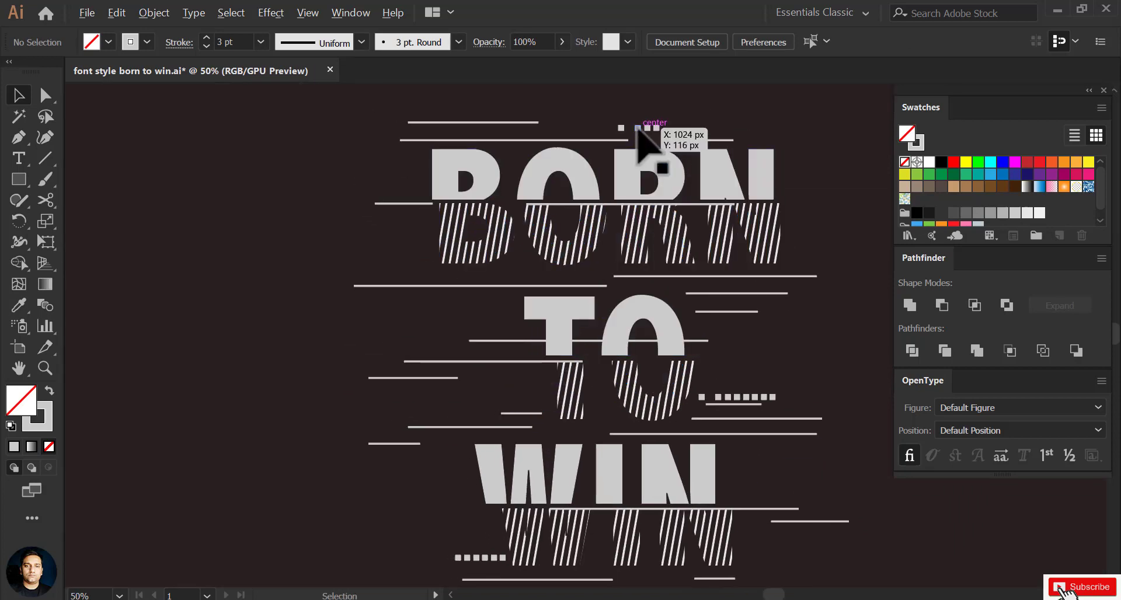
pyautogui.moveTo(637, 129); pyautogui.dragTo(488, 330)
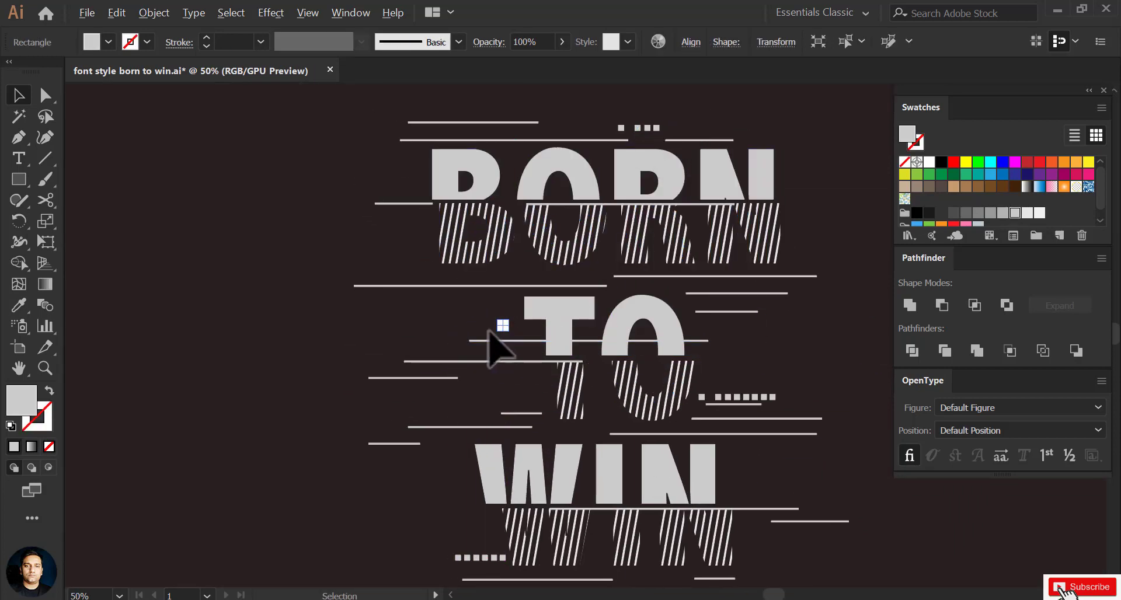
pyautogui.hotkey('ctrl', '=')
pyautogui.hotkey('ctrl', '=')
pyautogui.hotkey('ctrl', '=')
pyautogui.hotkey('ctrl', '-')
pyautogui.hotkey('ctrl', '-')
pyautogui.hotkey('ctrl', '=')
pyautogui.hotkey('ctrl', '=')
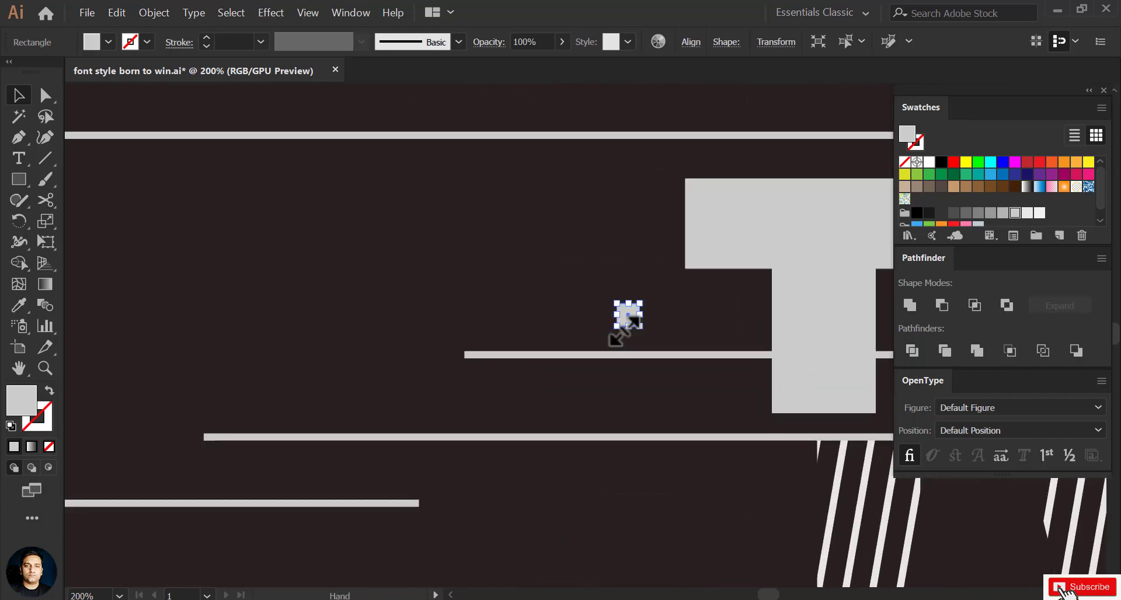
pyautogui.hotkey('ctrl', '=')
pyautogui.moveTo(635, 316); pyautogui.dragTo(260, 330)
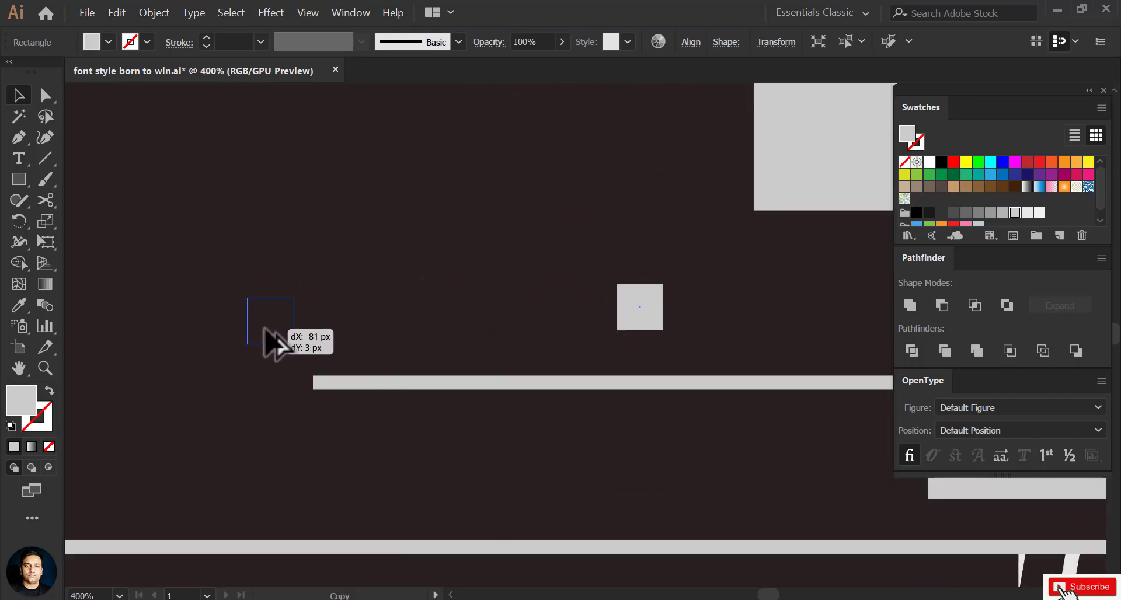
pyautogui.moveTo(264, 328)
pyautogui.mouseDown()
pyautogui.moveTo(585, 330)
pyautogui.moveTo(503, 331)
pyautogui.mouseUp()
# Group all the BORN TO WIN artwork and enlarge it slightly.
pyautogui.click(535, 388)
pyautogui.hotkey('ctrl', '0')
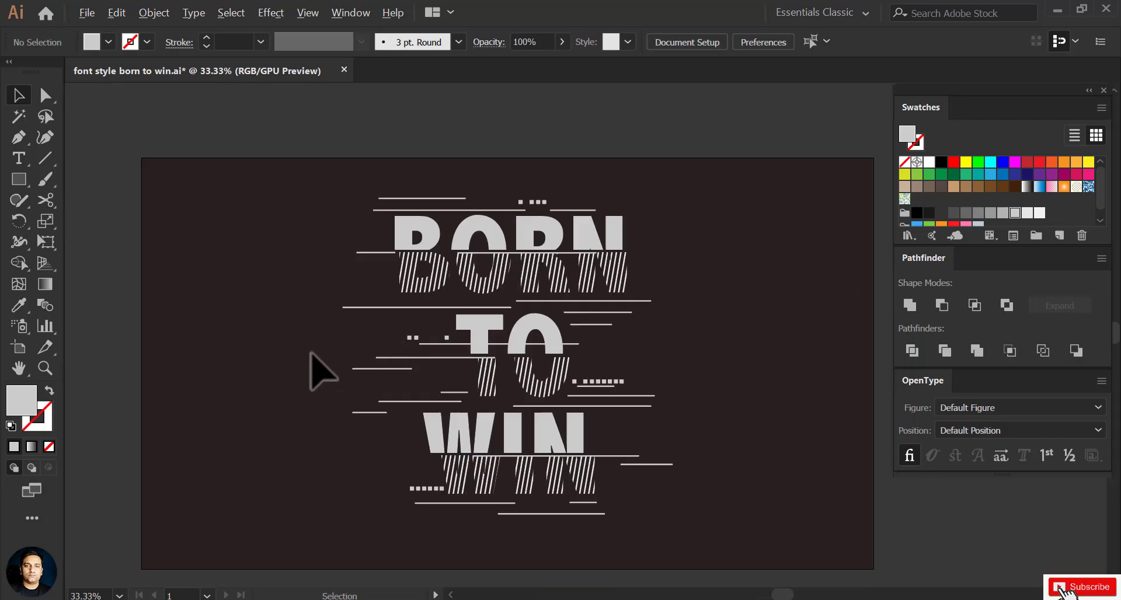
pyautogui.moveTo(289, 153); pyautogui.dragTo(658, 495)
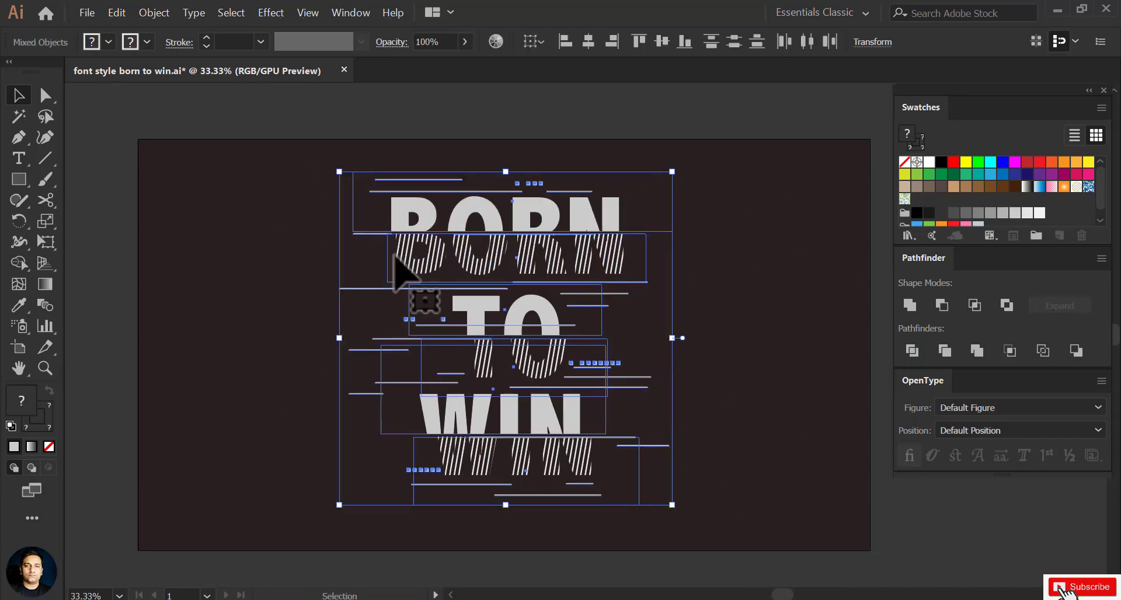
pyautogui.click(153, 12)
pyautogui.click(161, 75)
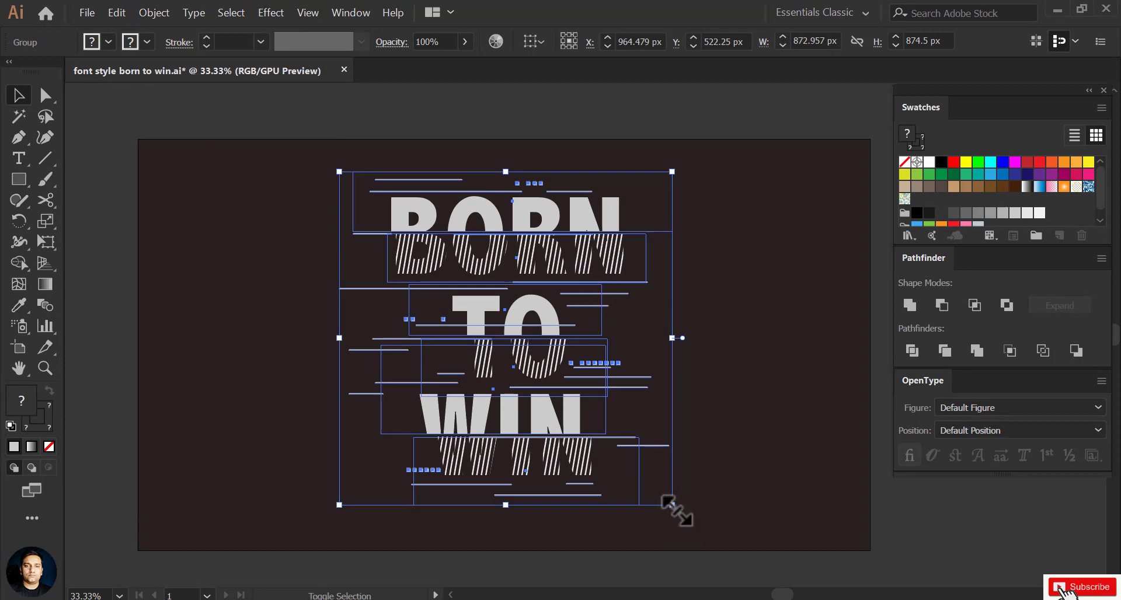
pyautogui.moveTo(672, 505); pyautogui.dragTo(683, 516)
pyautogui.click(734, 334)
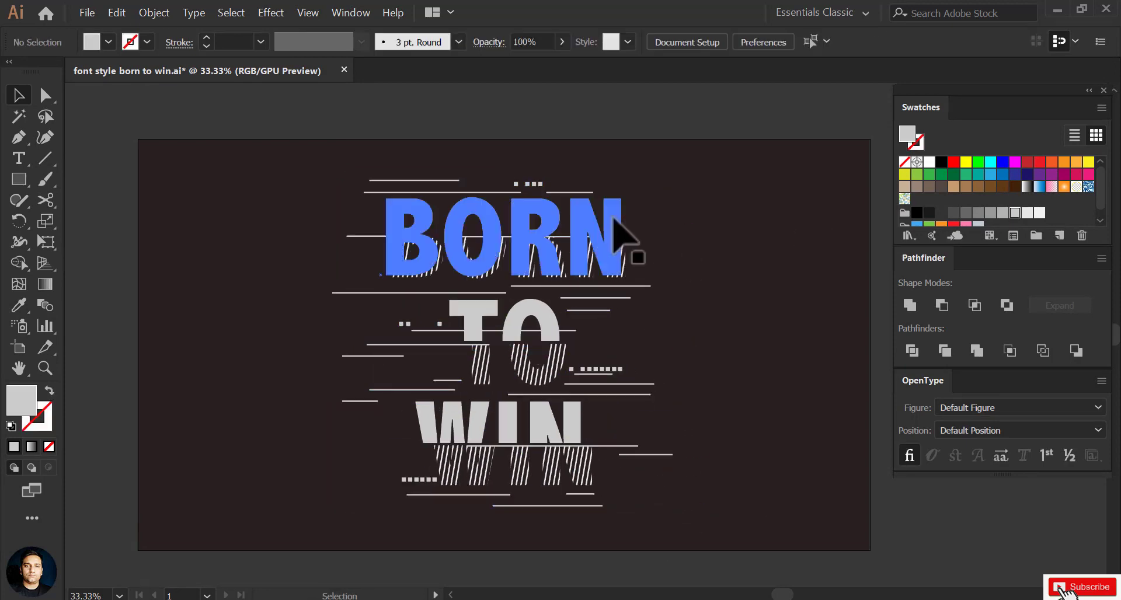
# Rotate the whole group a few degrees into an upward tilt.
pyautogui.click(616, 217)
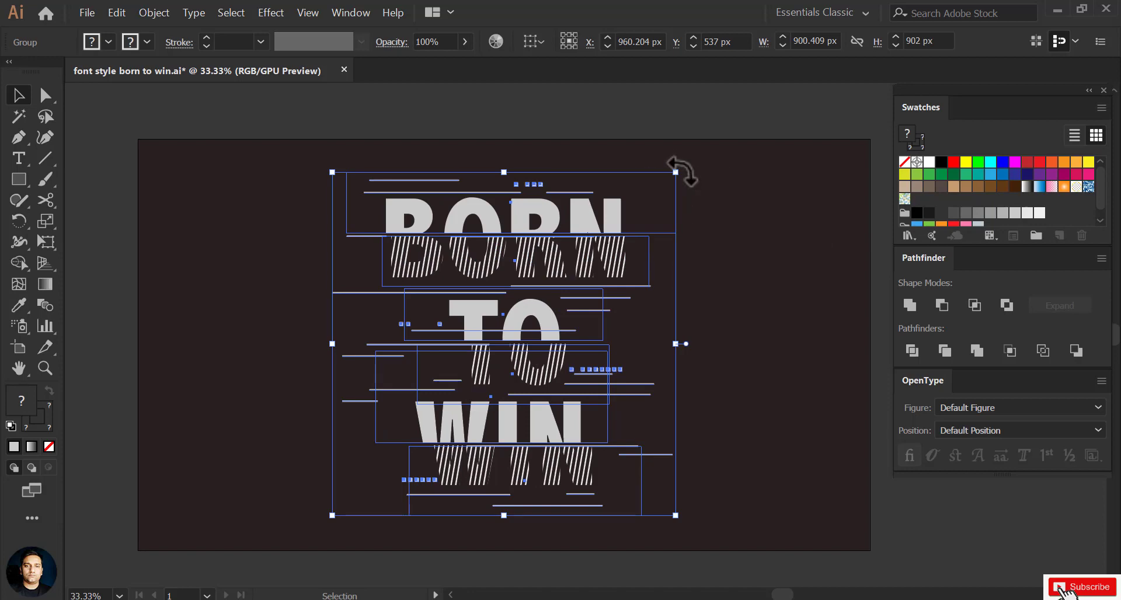
pyautogui.moveTo(683, 171); pyautogui.dragTo(675, 150)
pyautogui.click(741, 280)
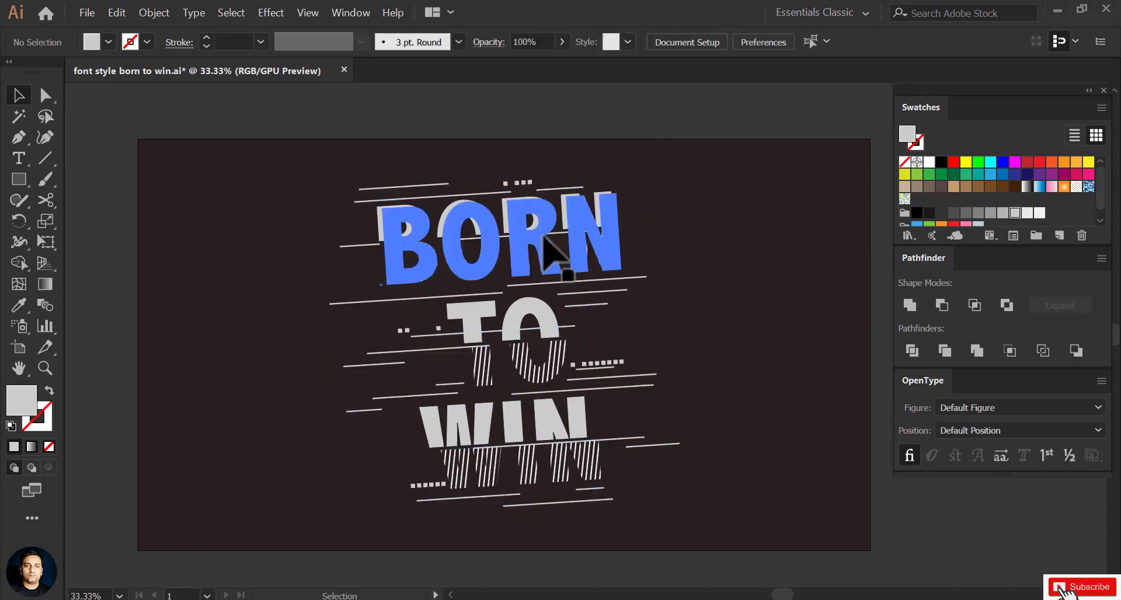
pyautogui.click(543, 236)
pyautogui.moveTo(650, 300); pyautogui.dragTo(625, 250)
pyautogui.click(727, 275)
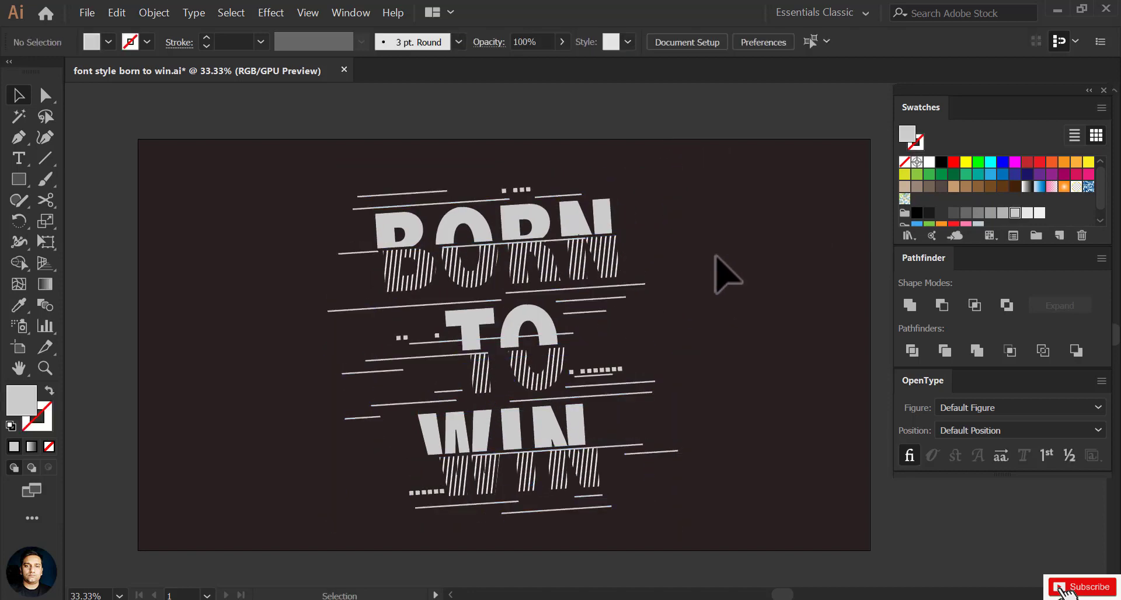